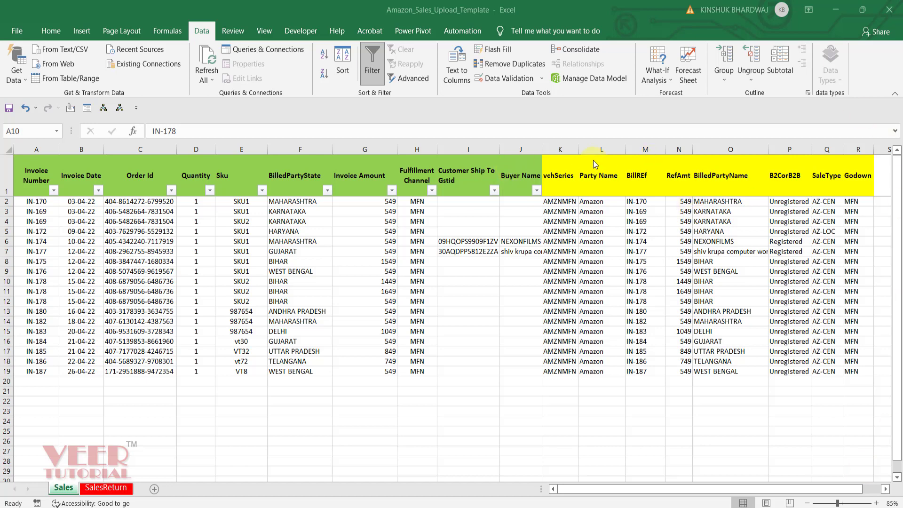
Switch to Busy and open the Excel voucher import for the Sales voucher type with the AMZN format.
left_click(680, 116)
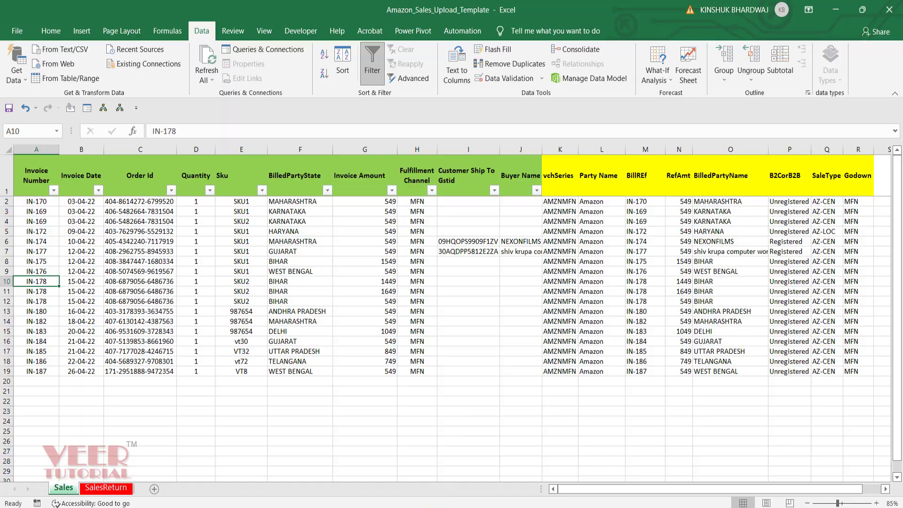
left_click(413, 495)
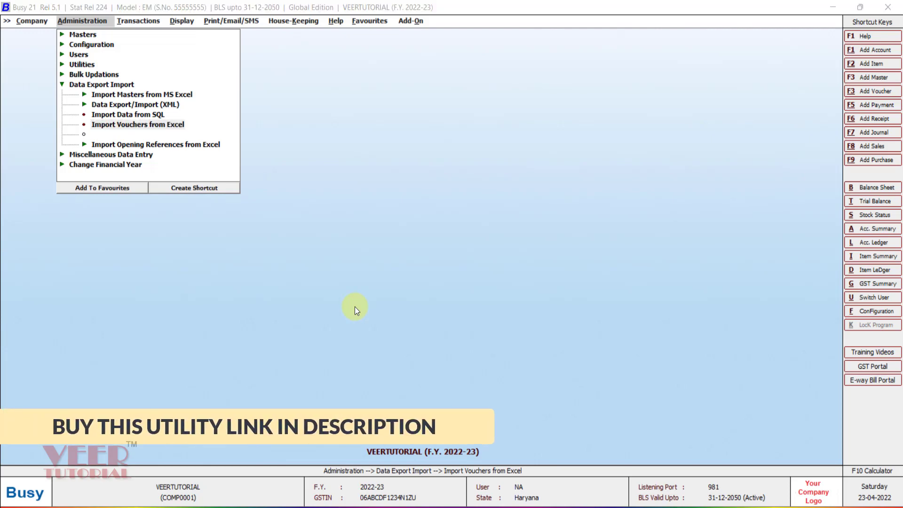
key("Return")
key("Return")
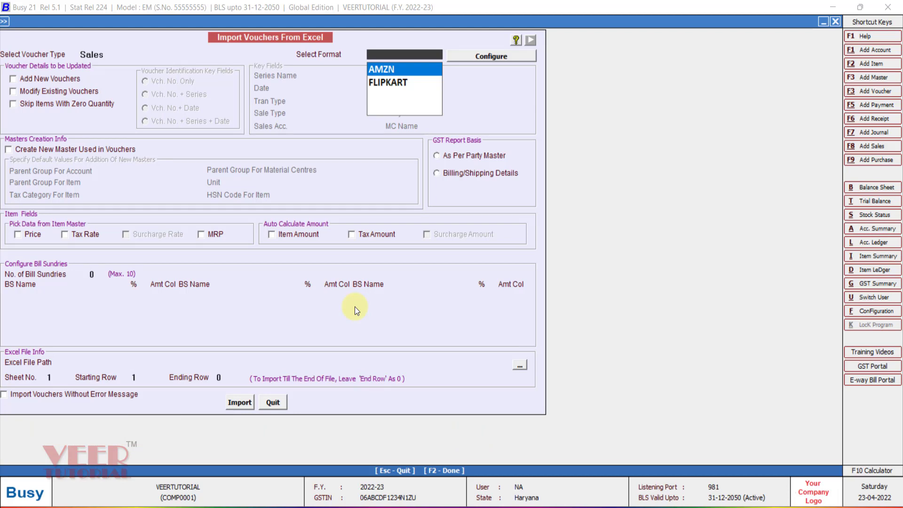
key("Return")
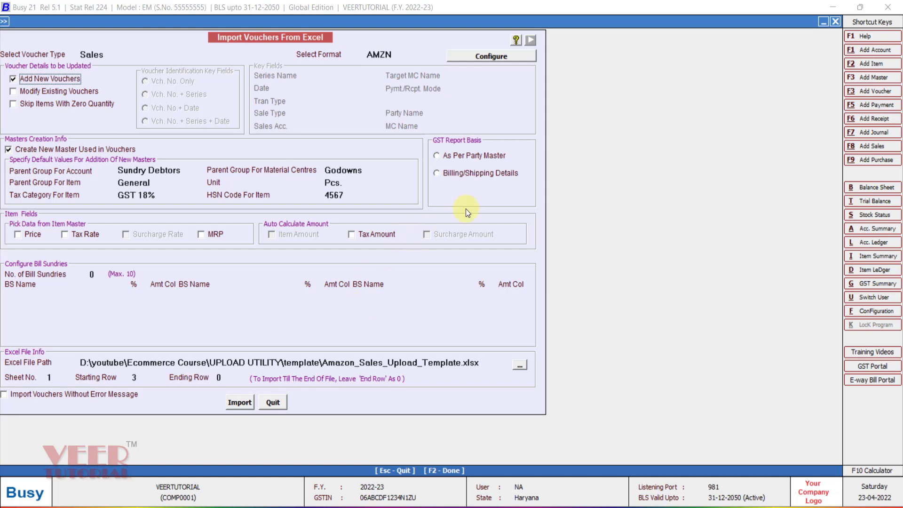
Base the GST report on Billing/Shipping Details and import the Amazon sales vouchers, agreeing to switch voucher numbering to manual.
left_click(465, 174)
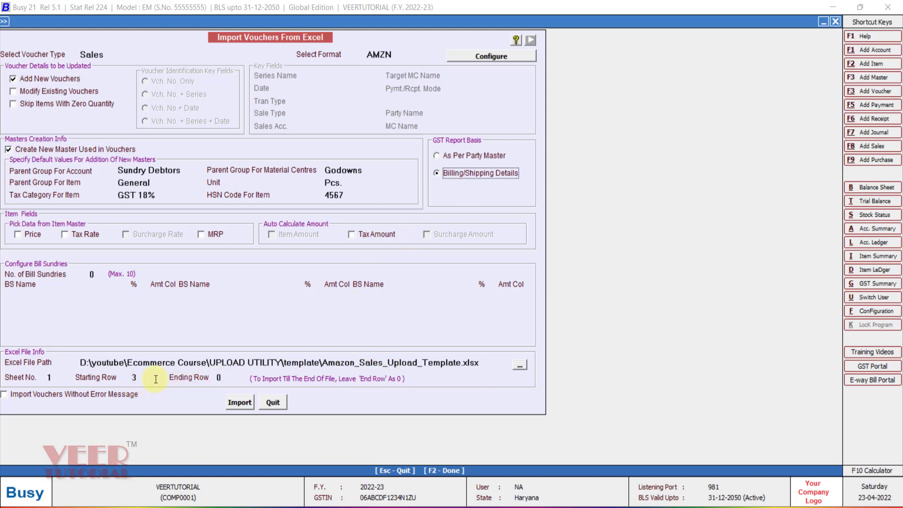
left_click(234, 404)
left_click(477, 288)
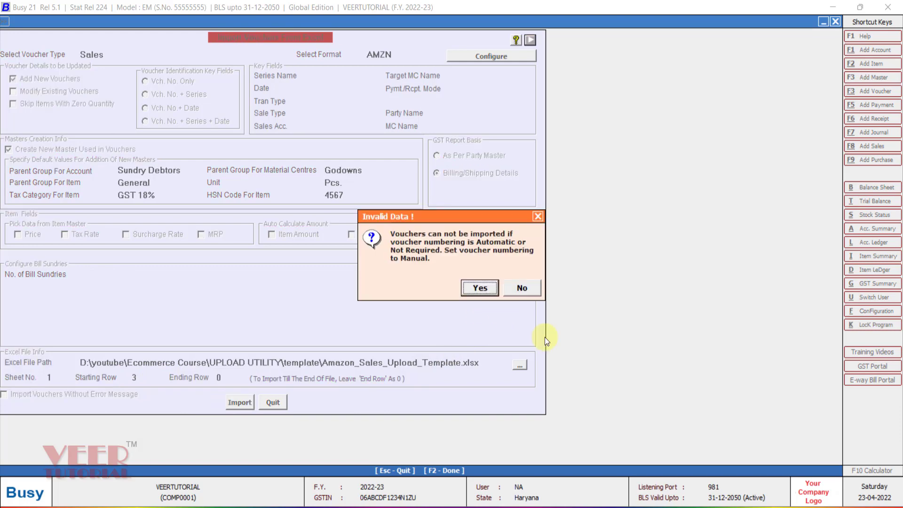
left_click(483, 289)
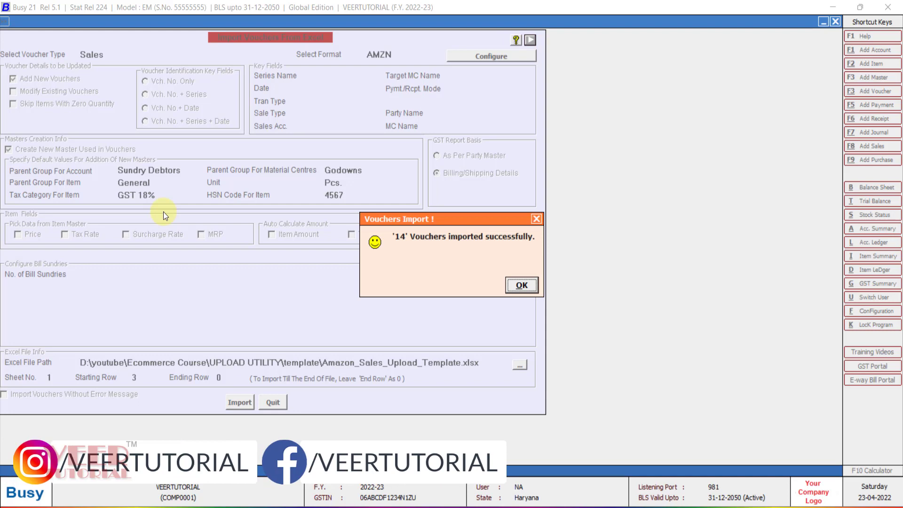
left_click(521, 285)
key("Escape")
Display the Profit & Loss account and open the SALES AMAZON account ledger from it.
key("Right")
key("Right")
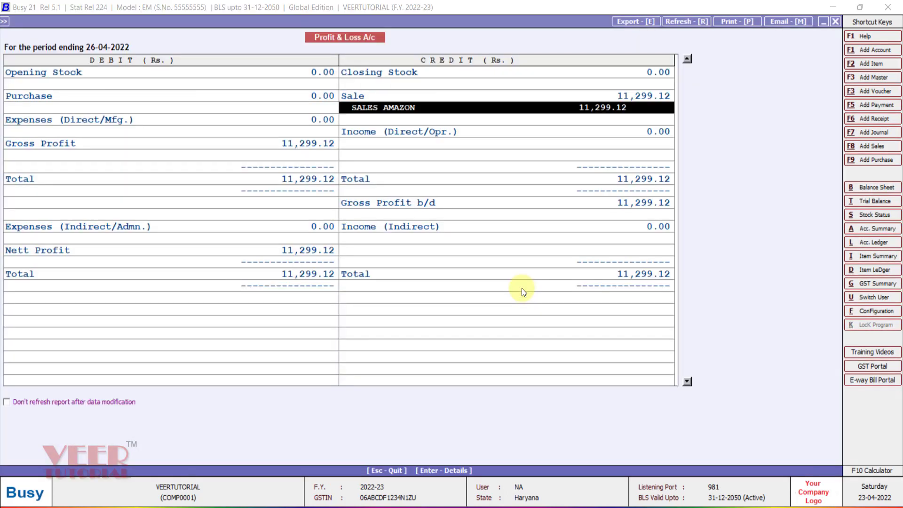
key("Return")
key("Return")
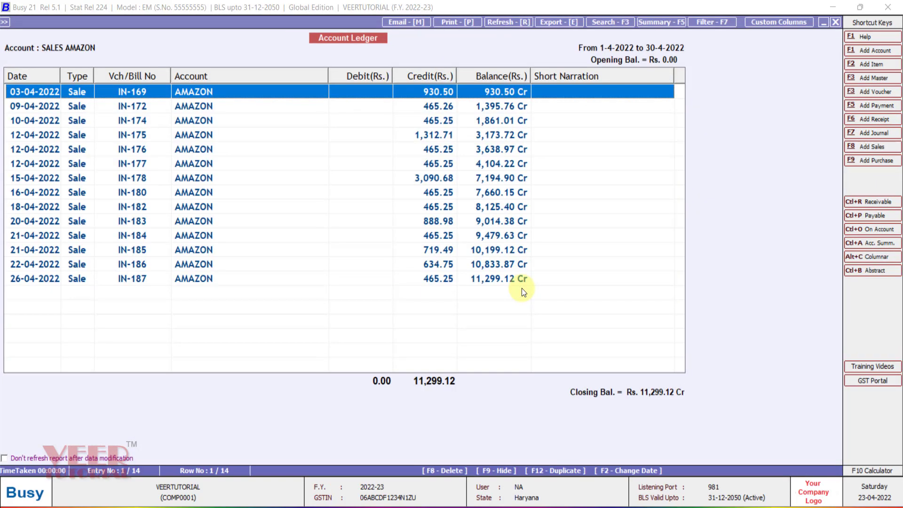
Open the sale voucher dated 15-04-2022 from the SALES AMAZON ledger.
key("Down")
key("Down")
key("Down")
key("Down")
key("Down")
key("Down")
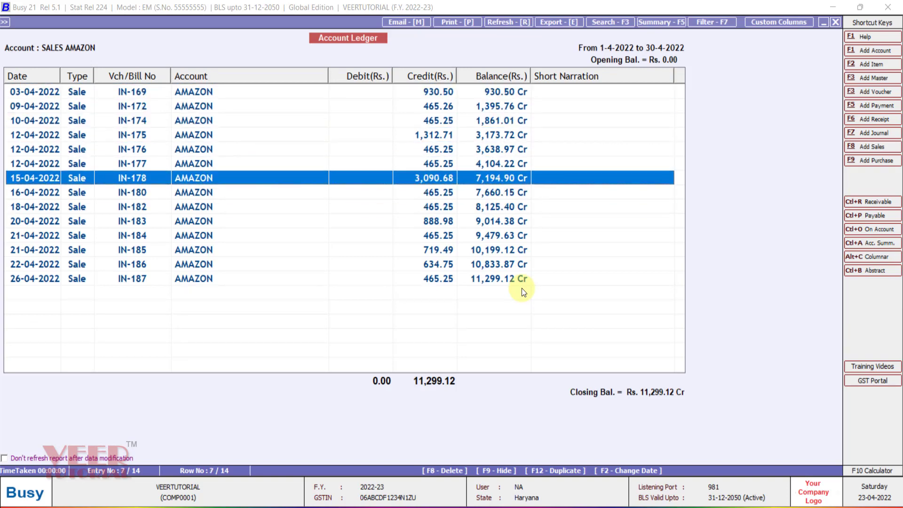
key("Return")
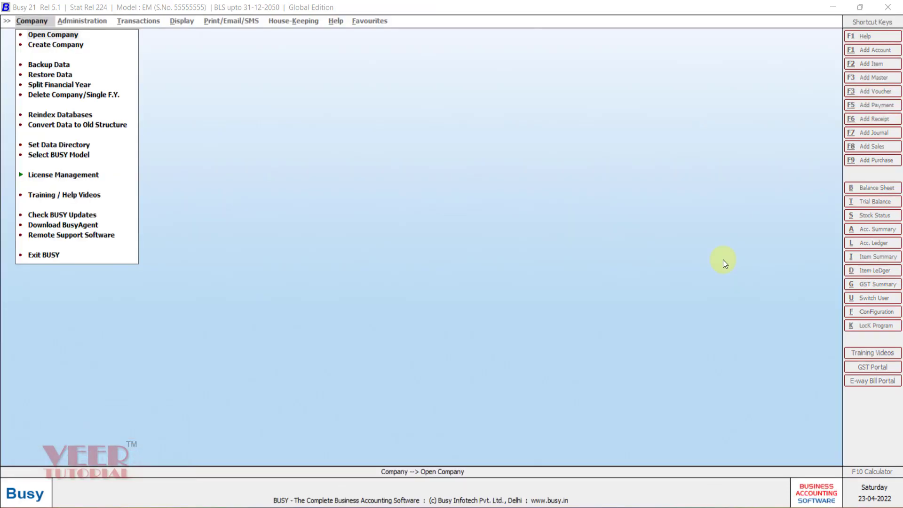
Create the company VEERTUTORIAL in Haryana with GST enabled and a default tax rate of 18.00, declining the training videos.
left_click(76, 45)
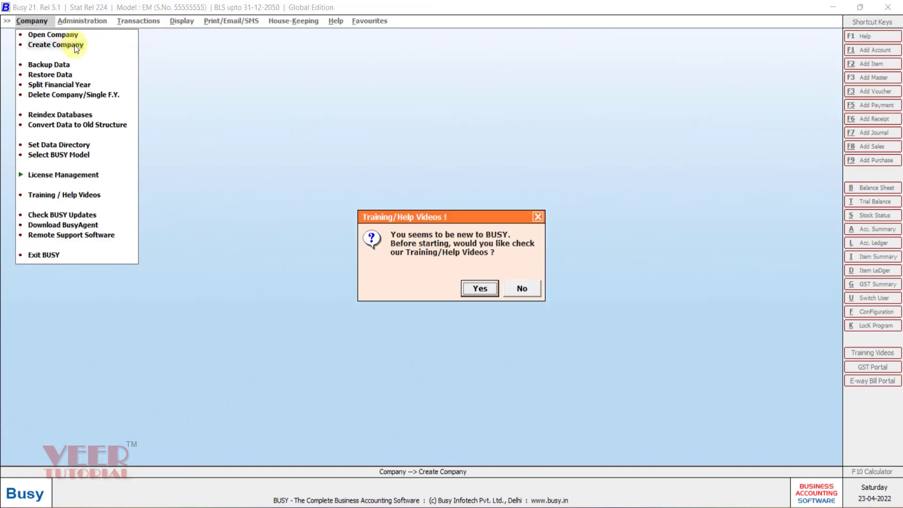
key("Right")
key("Return")
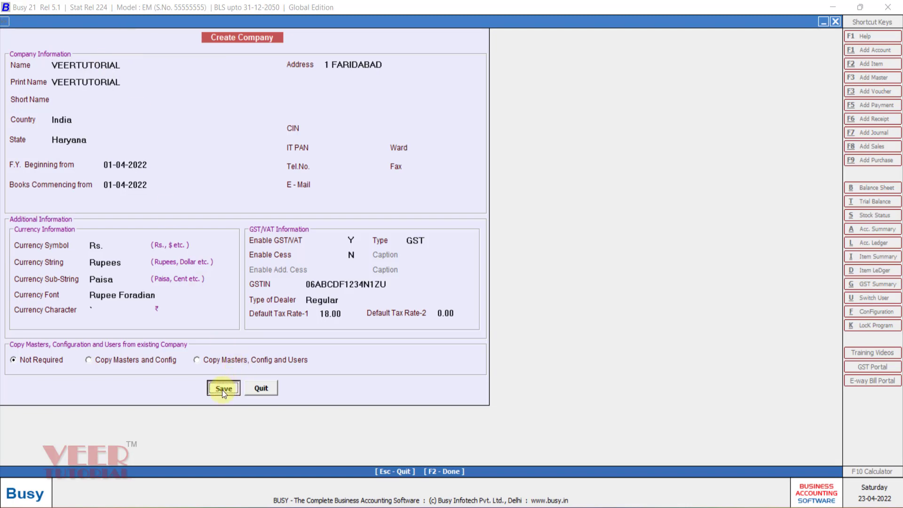
left_click(223, 389)
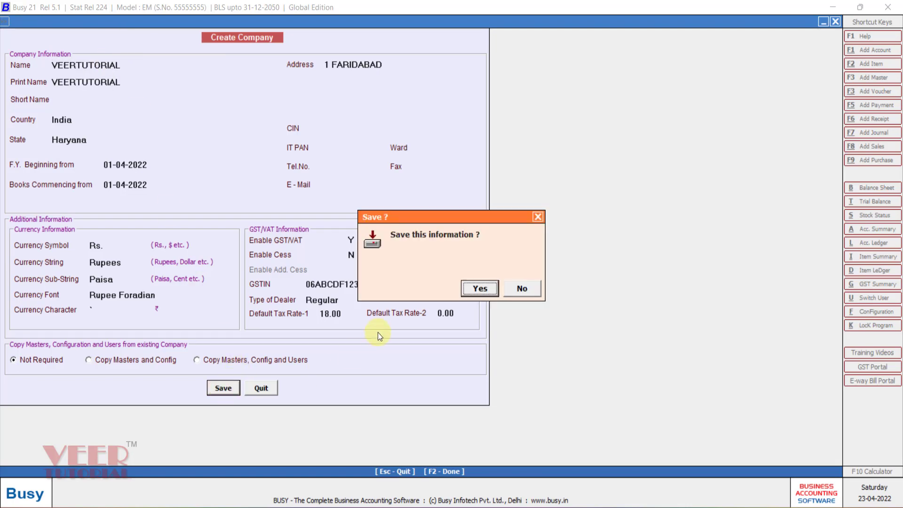
left_click(477, 289)
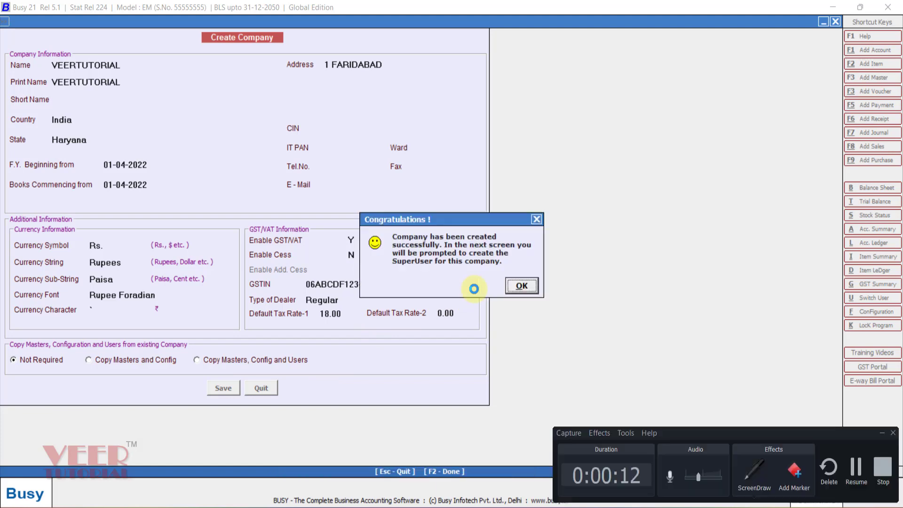
left_click(521, 287)
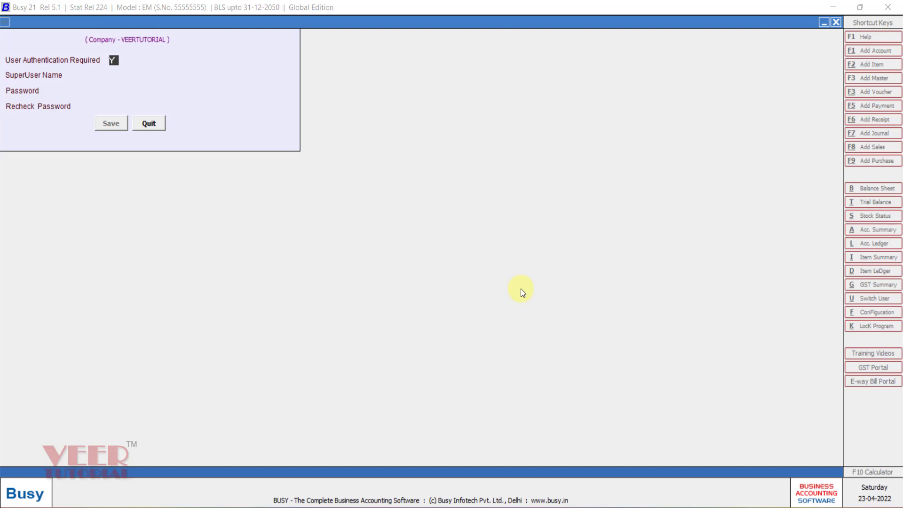
Set user authentication to not required for the new company.
type("N")
key("Return")
key("Return")
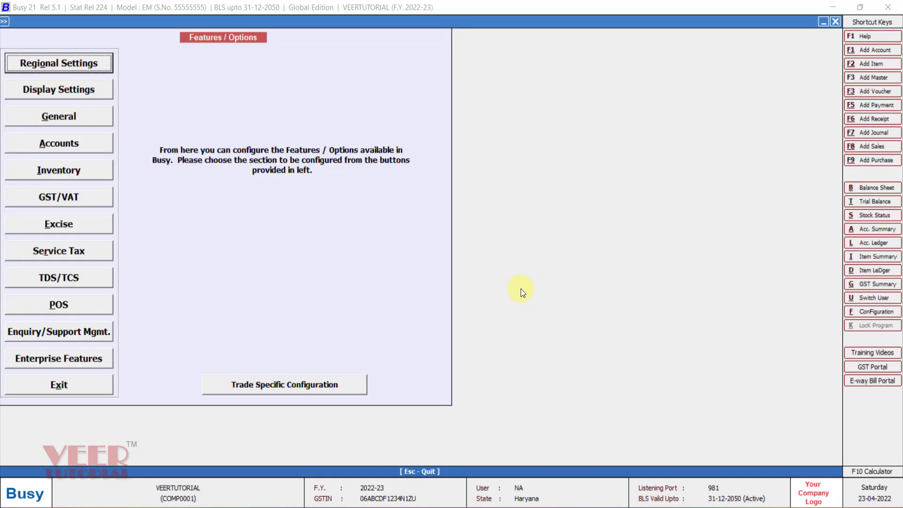
Enable Maintain Multiple Item Aliases in the inventory features, accept its default options, save and leave the configuration.
left_click(83, 169)
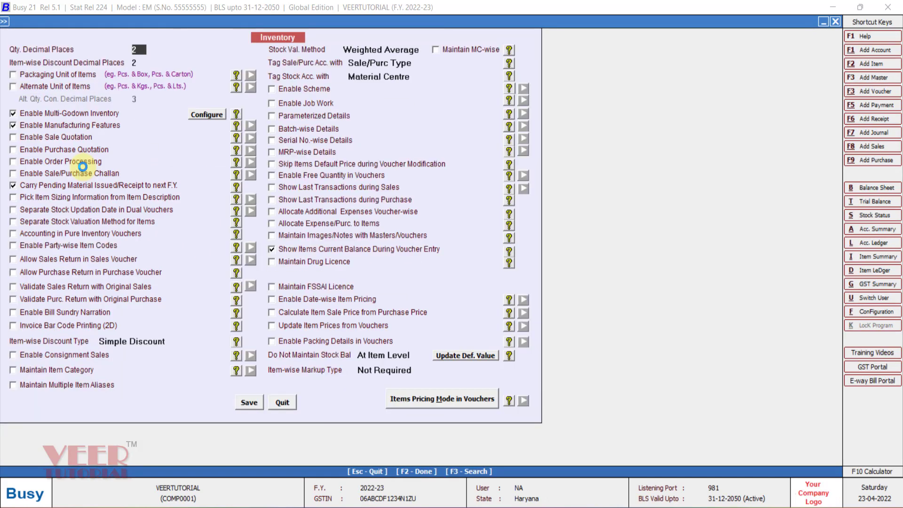
left_click(63, 384)
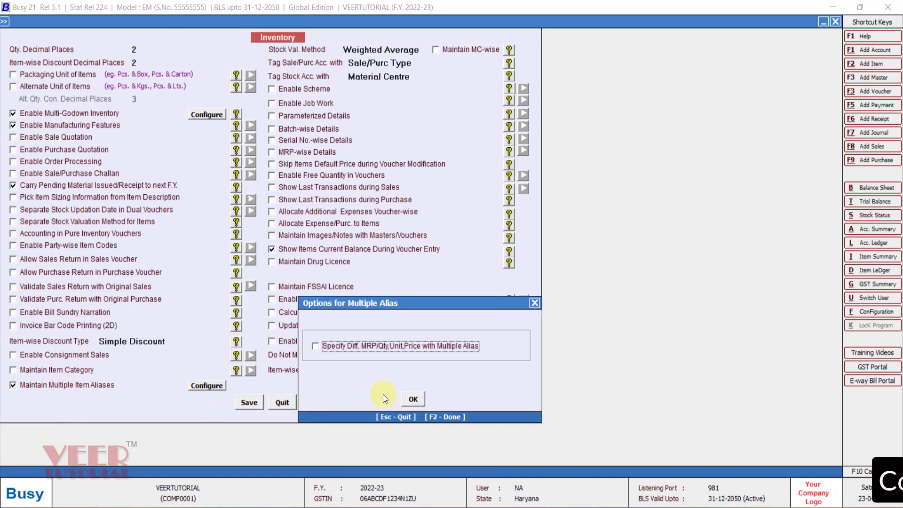
left_click(412, 399)
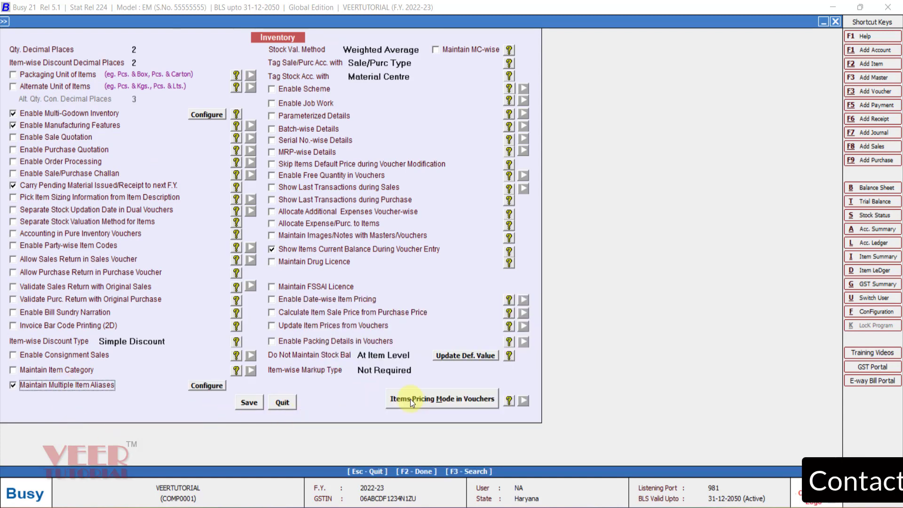
left_click(248, 403)
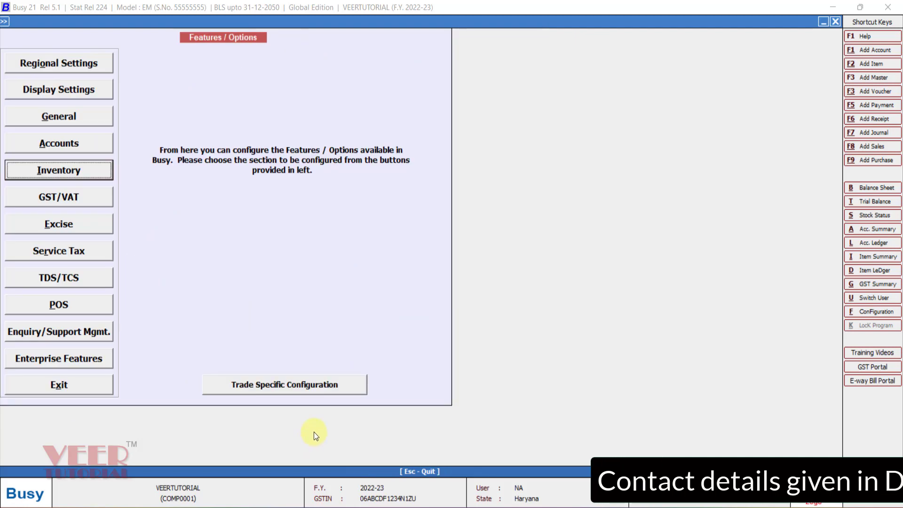
key("Escape")
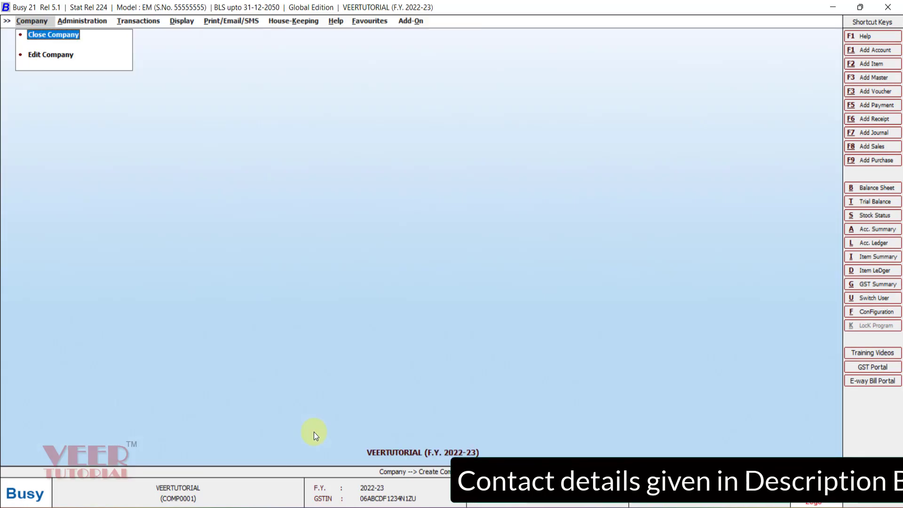
Start a new account master named AMAZON and assign it to the Sundry Debtors group.
key("Right")
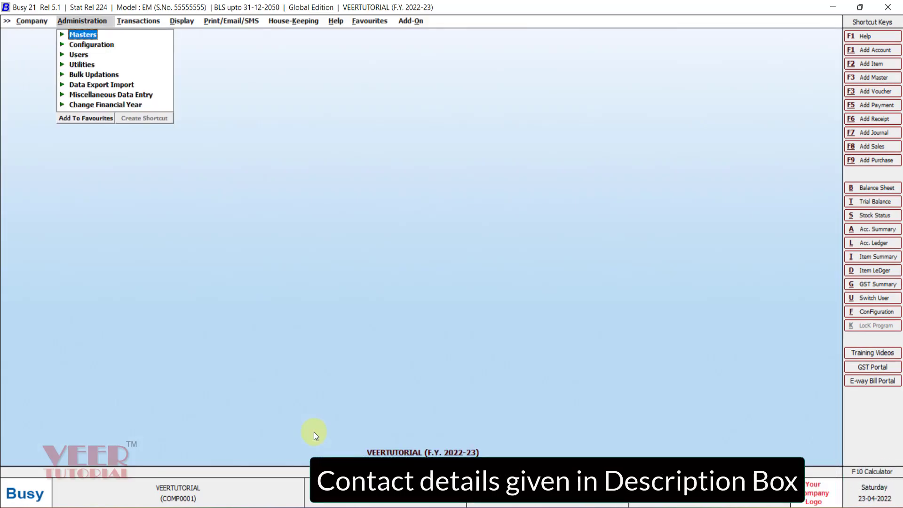
key("Return")
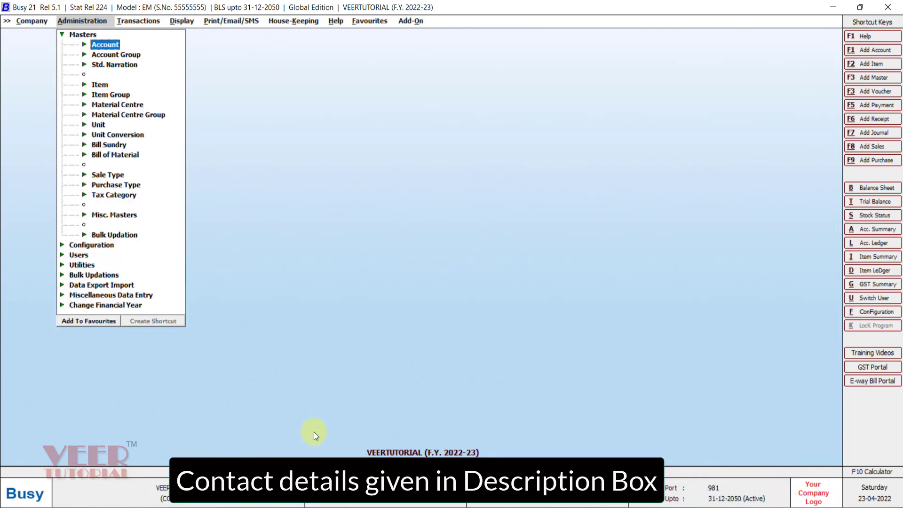
key("Return")
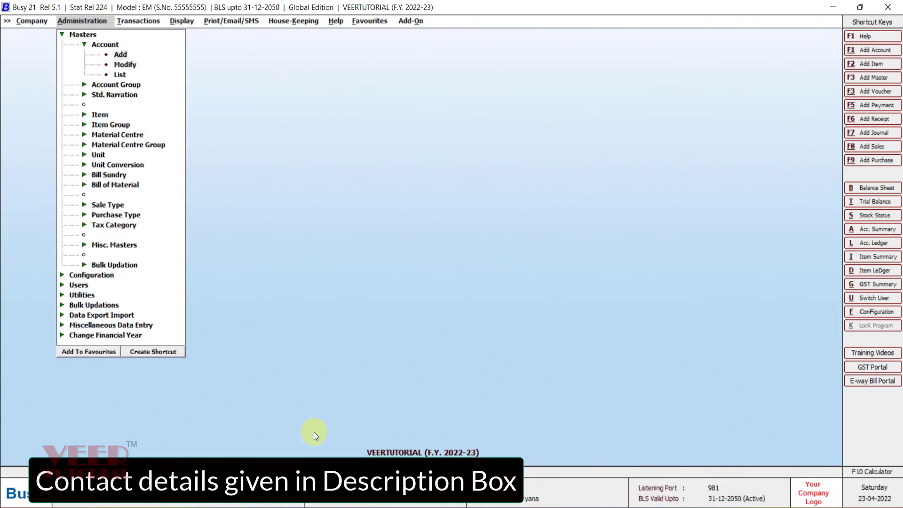
key("Return")
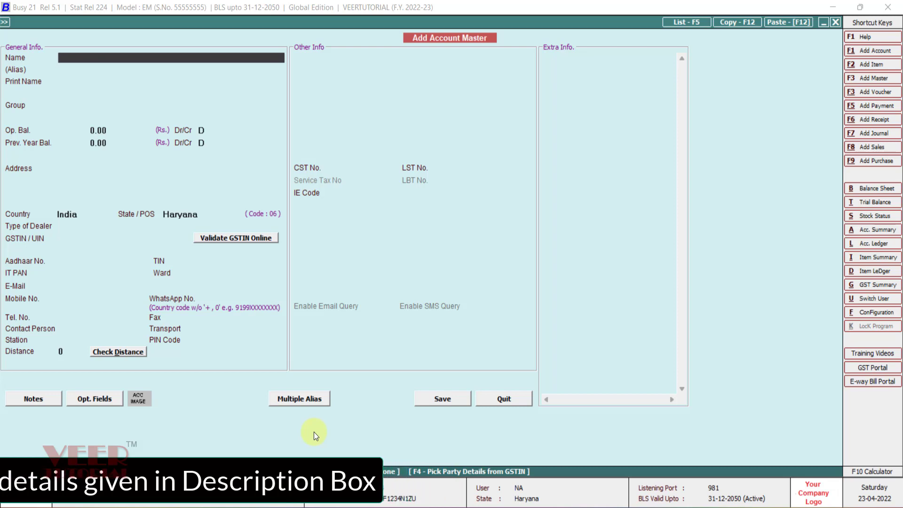
type("AMAZON")
key("Return")
key("Return")
key("Return")
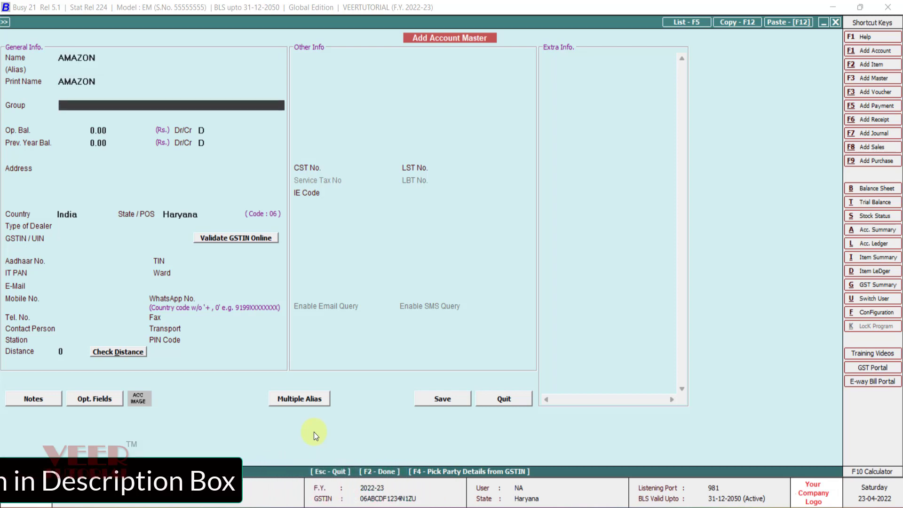
type("S")
key("Down")
Set the AMAZON account's state to Karnataka and its dealer type to Un-Registered, and save the account.
key("Return")
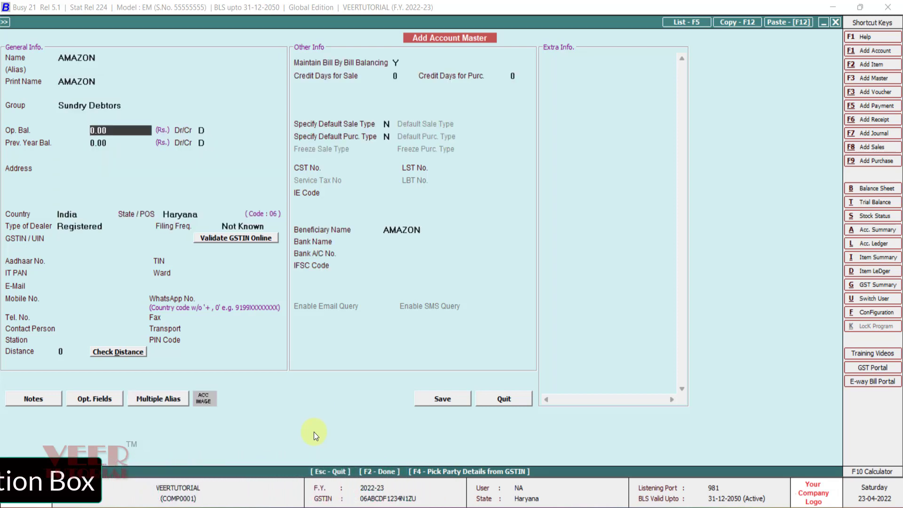
key("Return")
key("Return")
key("Return")
key("Return")
key("Return")
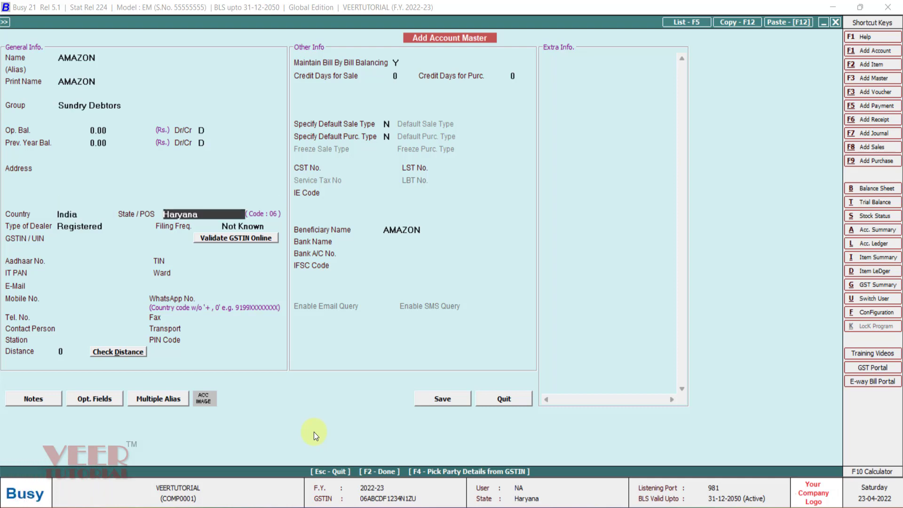
type("K")
key("Return")
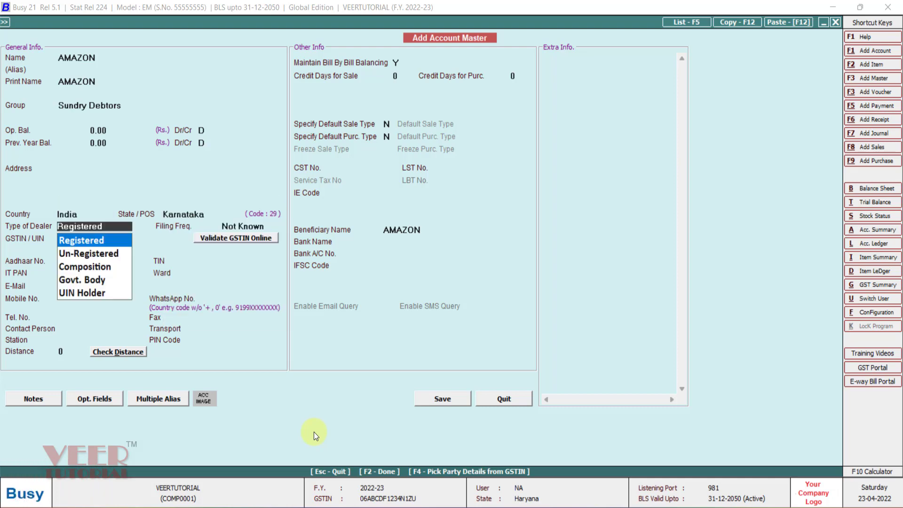
key("Down")
key("Return")
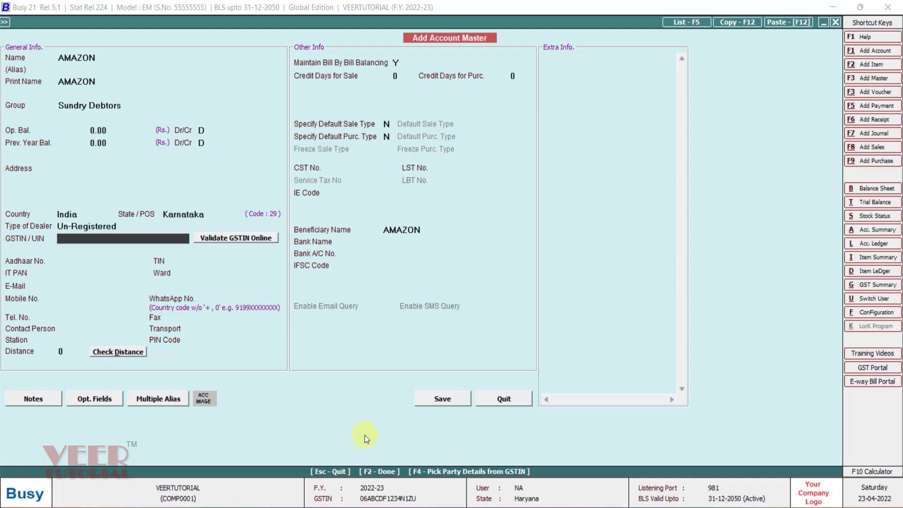
left_click(433, 396)
Name the next account master FLIPKART and accept Sundry Debtors as its group.
type("F")
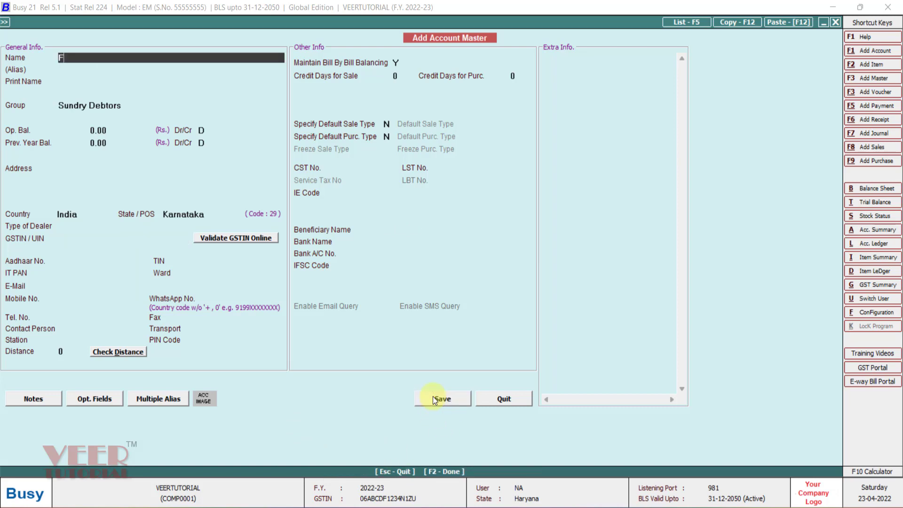
type("LIPKART")
key("Return")
Set the FLIPKART account's state to Karnataka, keep the dealer type Un-Registered, and save the account.
key("Return")
key("Return")
key("Return")
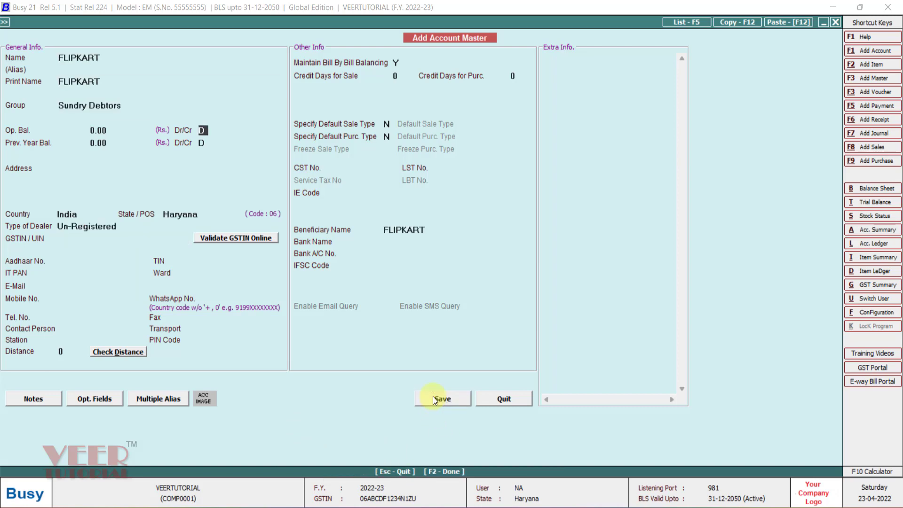
key("Return")
key("Return")
key("Return")
key("Return")
key("Return")
key("Return")
key("Return")
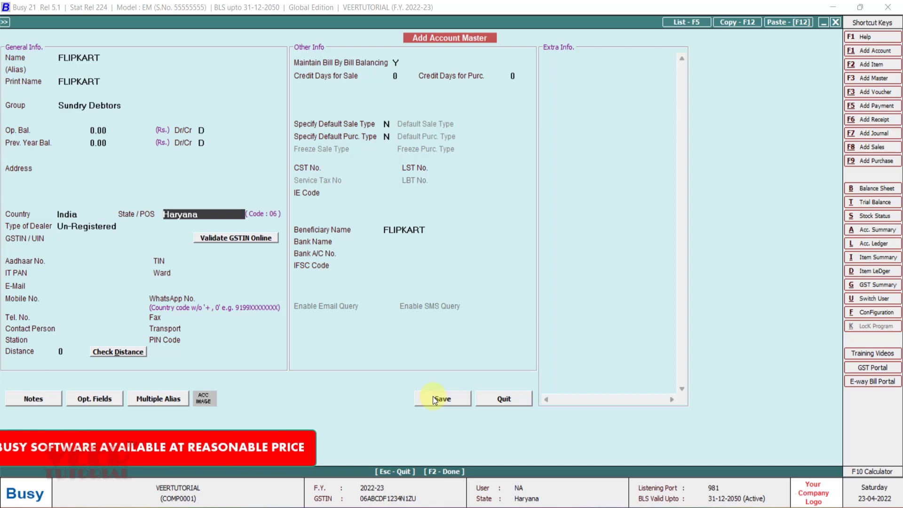
type("k")
key("Return")
key("Return")
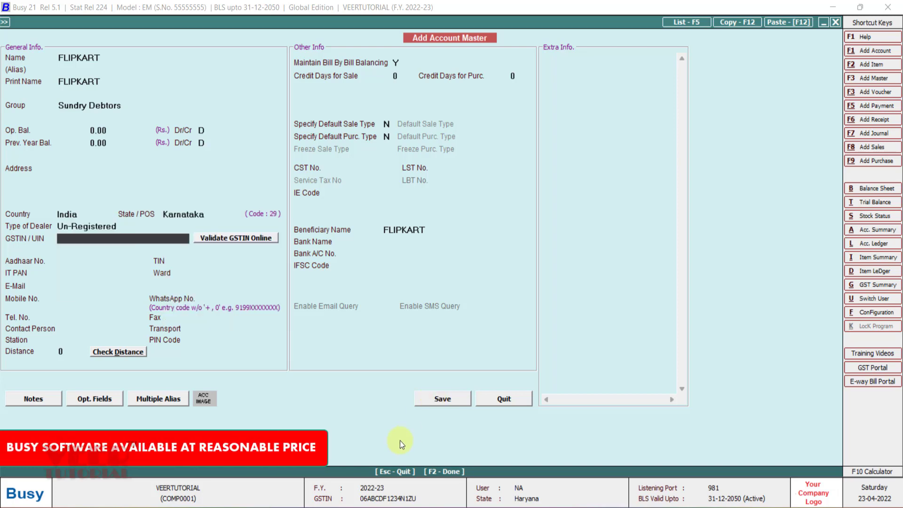
left_click(436, 397)
Create an account master named SALES AMAZON in the Sale group and save it.
type("S")
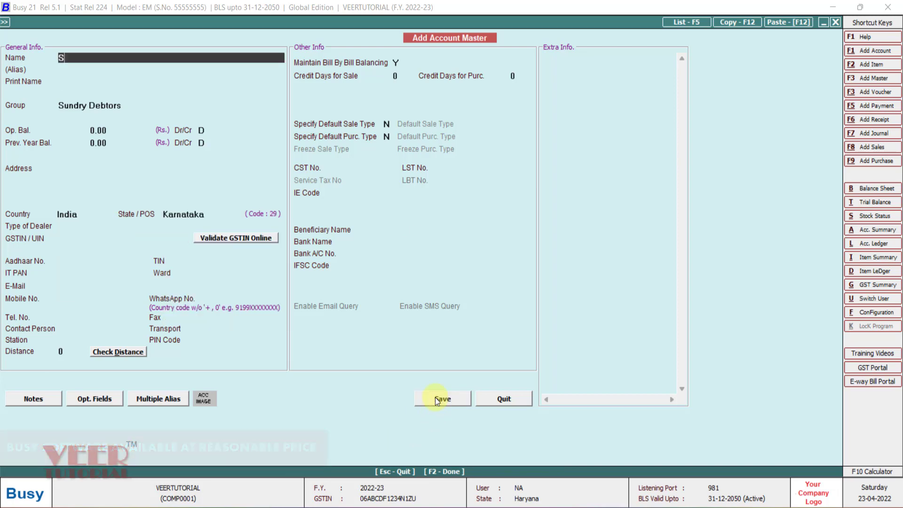
type("ALES AMAZON")
key("Return")
key("Return")
key("Return")
type("sale")
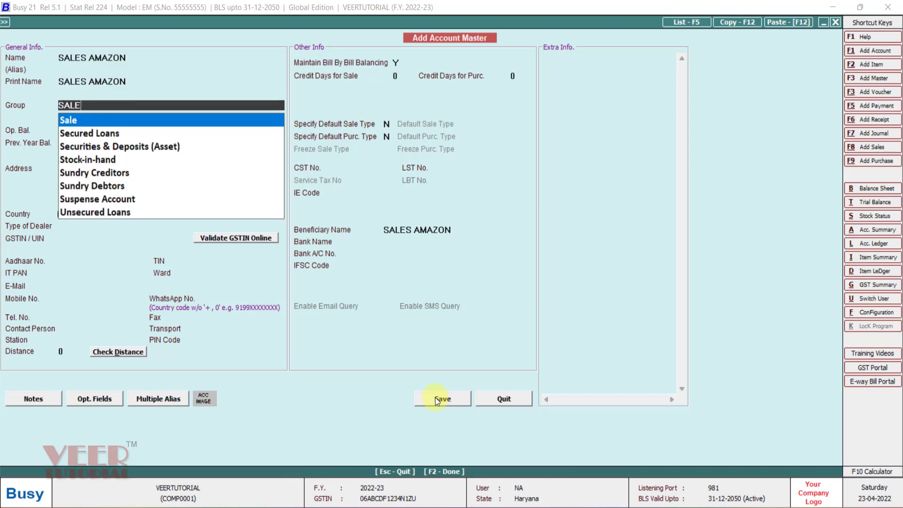
key("Return")
left_click(453, 399)
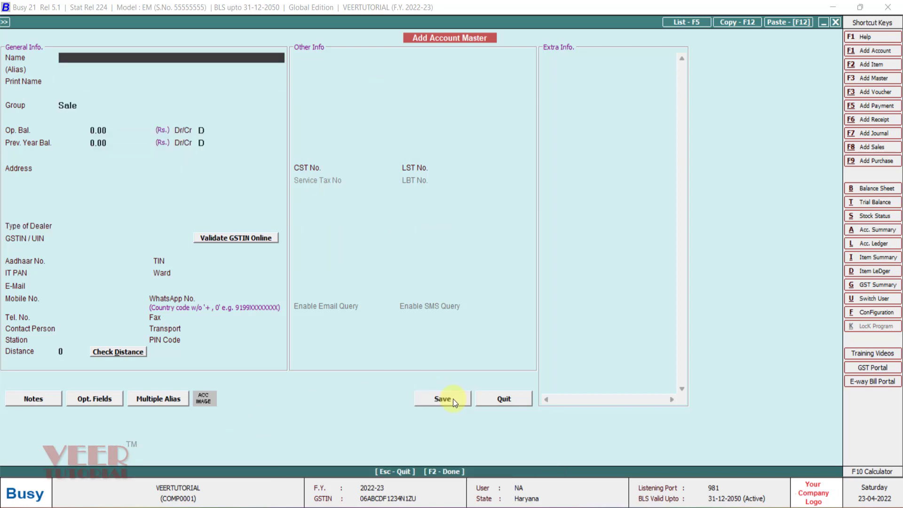
Create an account master named SALES FLIPKART in the Sale group, save it and leave account entry.
type("SALES FLIPKART")
key("Return")
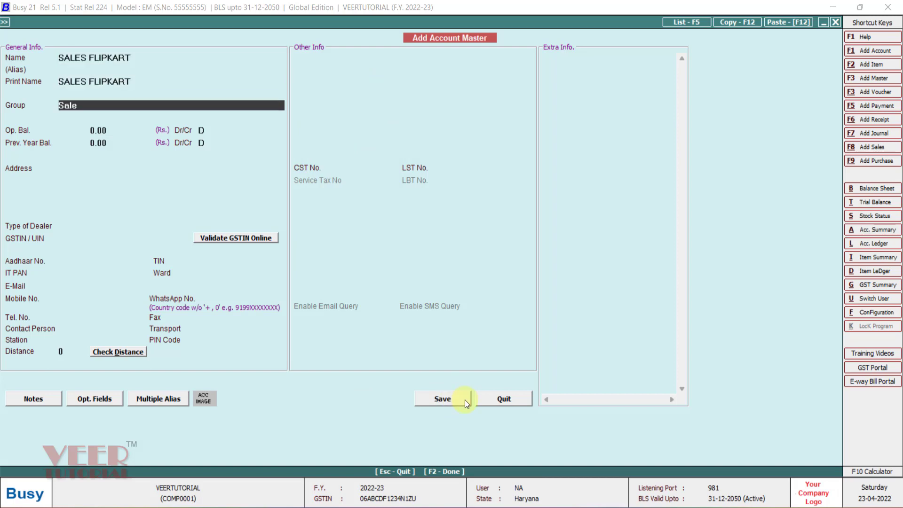
left_click(445, 398)
key("Escape")
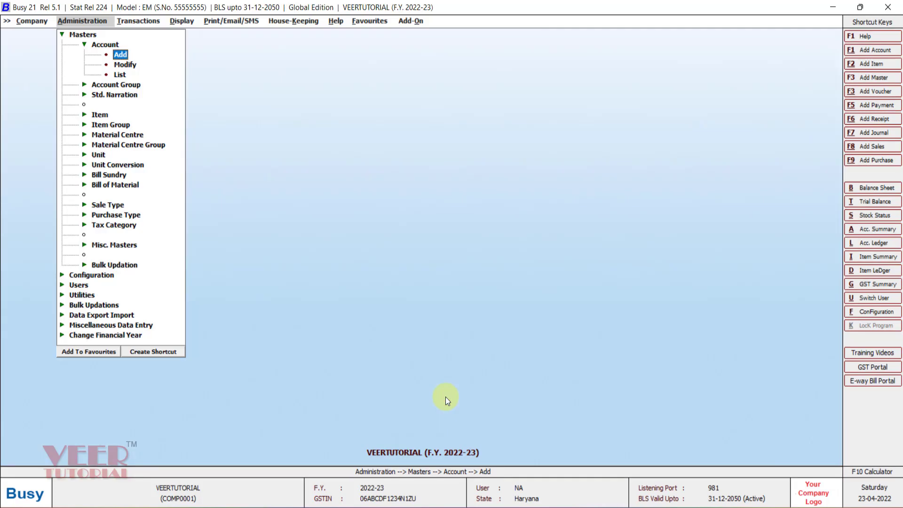
Start a new sale type master and name it AZ-CEN.
key("Down")
key("Down")
key("Down")
key("Down")
key("Down")
key("Down")
key("Down")
key("Down")
key("Down")
key("Down")
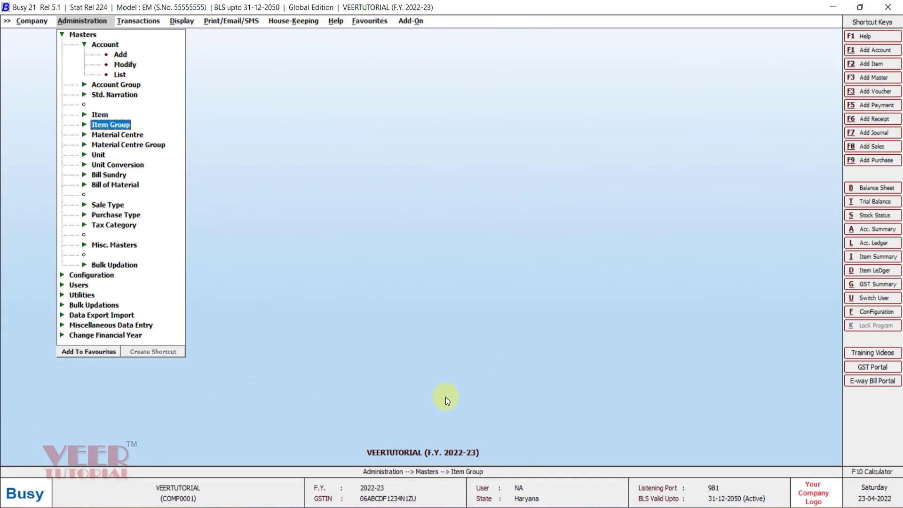
key("Down")
key("Down")
key("Down")
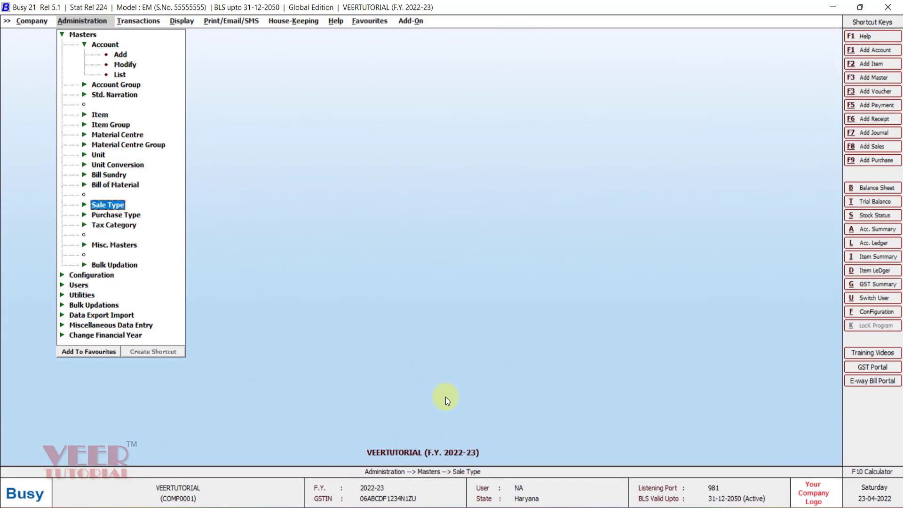
key("Return")
key("Return")
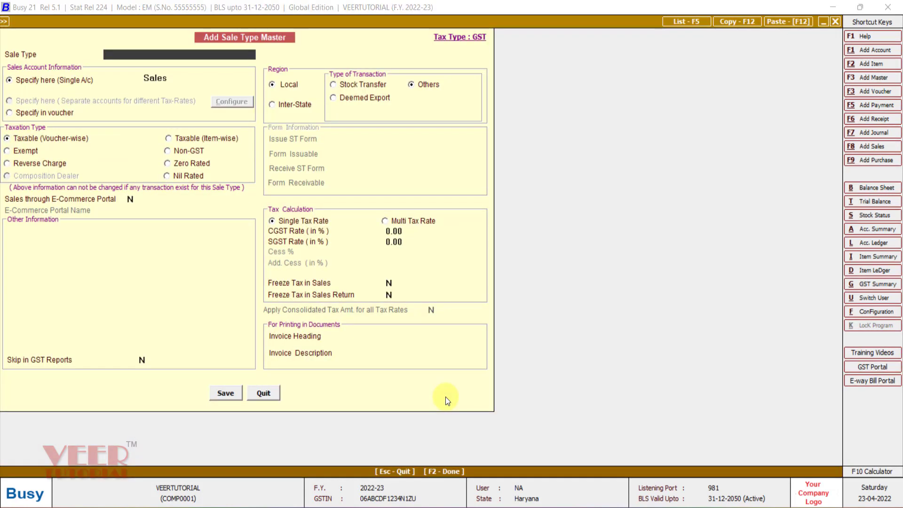
type("AZ-")
type("CEN")
Make AZ-CEN an inter-state, item-wise taxable sale type that posts to the SALES AMAZON account.
left_click(285, 104)
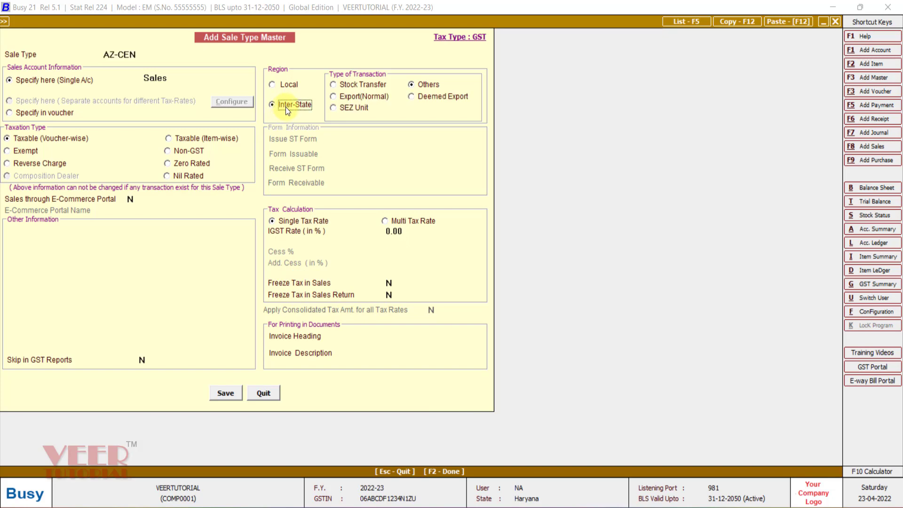
left_click(193, 137)
left_click(178, 78)
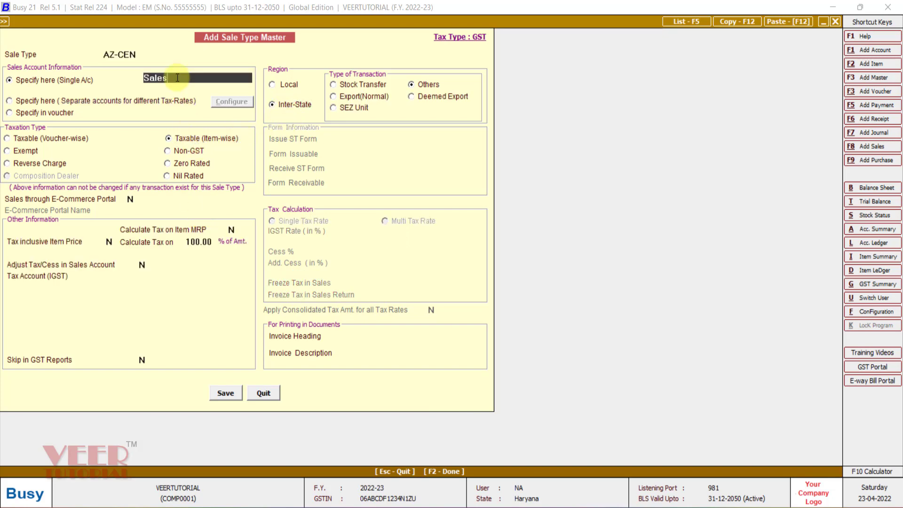
key("BackSpace")
key("Down")
key("Return")
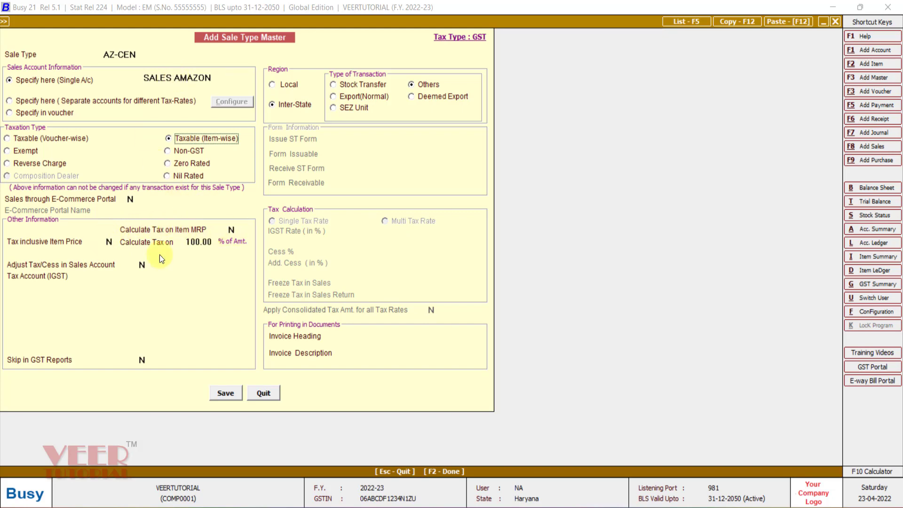
Turn on tax-inclusive item prices for AZ-CEN, assign IGST Output as its IGST tax account, and save the sale type.
left_click(112, 243)
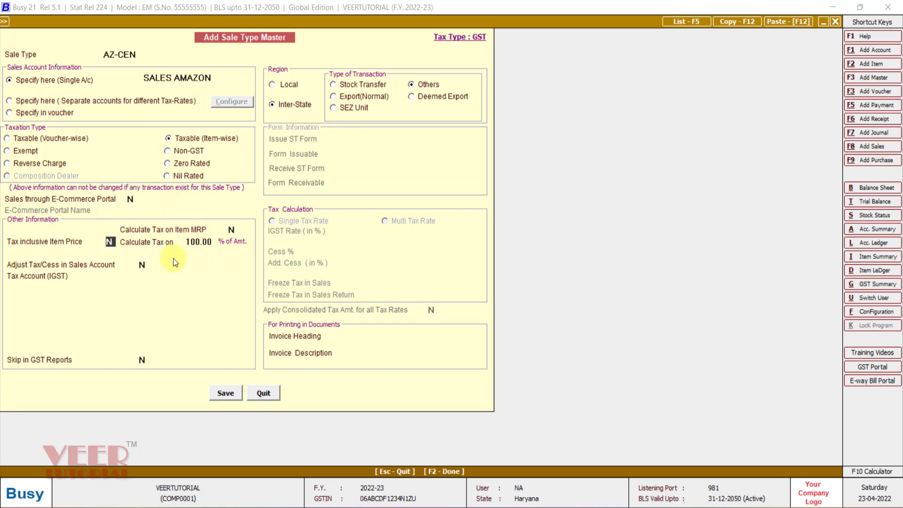
type("Y")
key("Return")
key("Return")
key("Return")
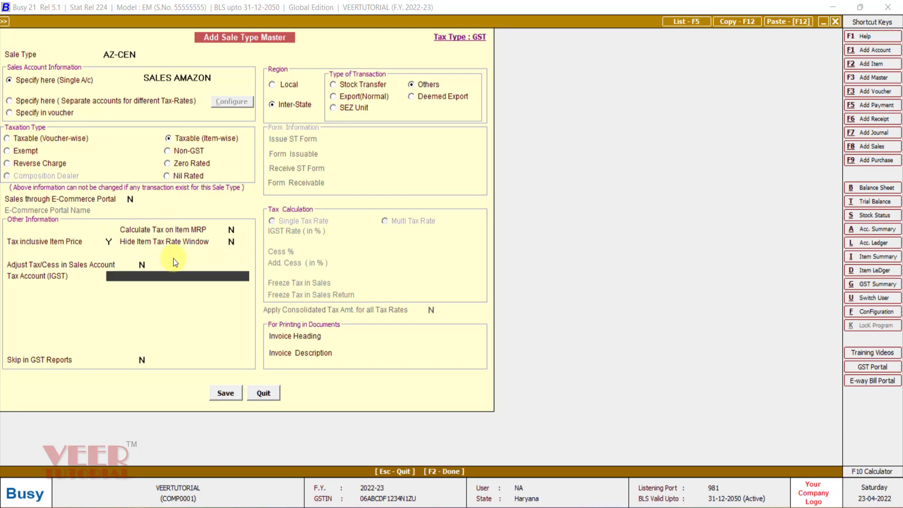
type("IG")
key("Down")
key("Return")
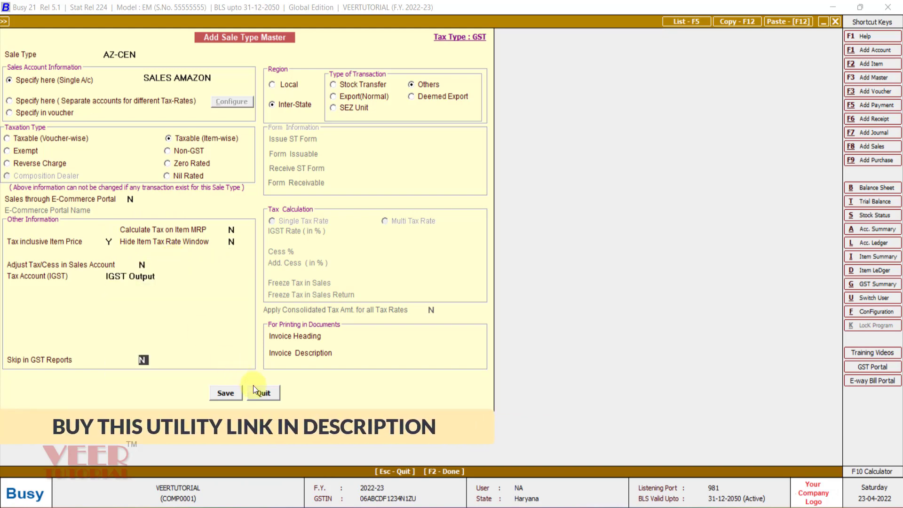
left_click(224, 392)
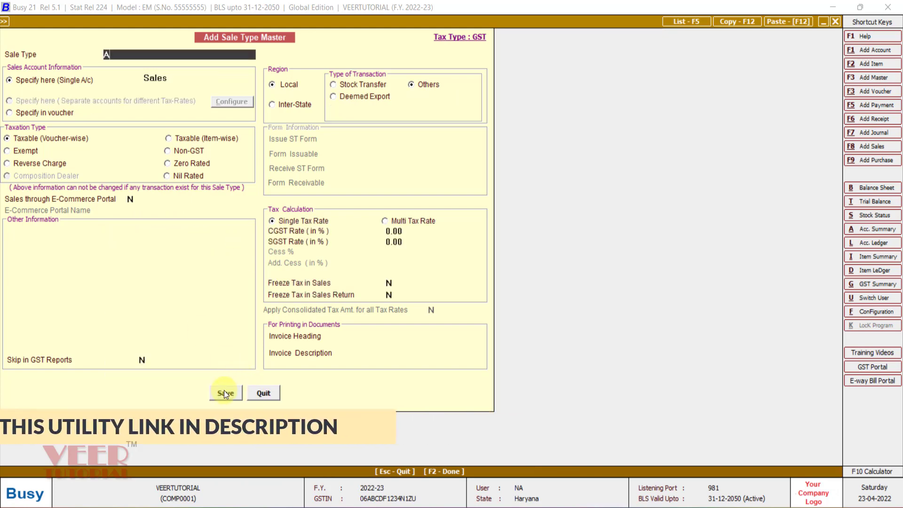
Name the next sale type AZ-LOC and assign SALES AMAZON as its sales account.
type("AZ-")
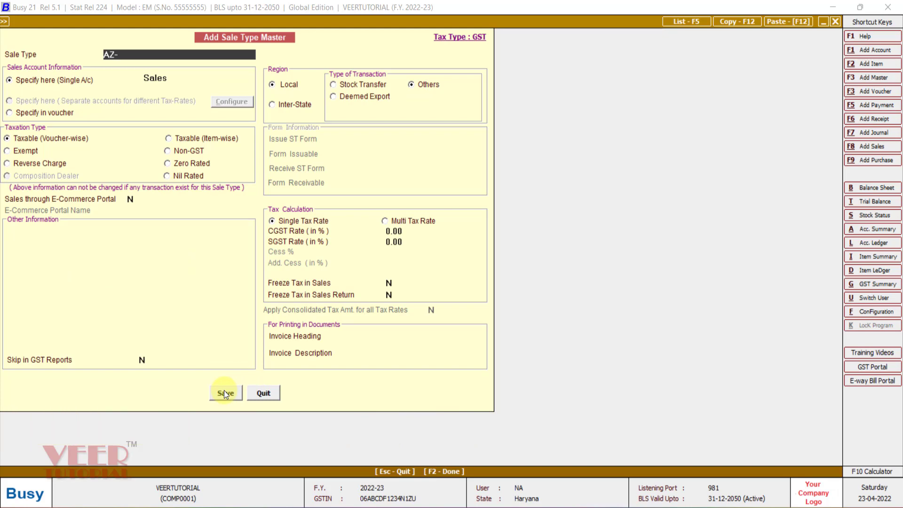
type("LOC")
key("Return")
key("Return")
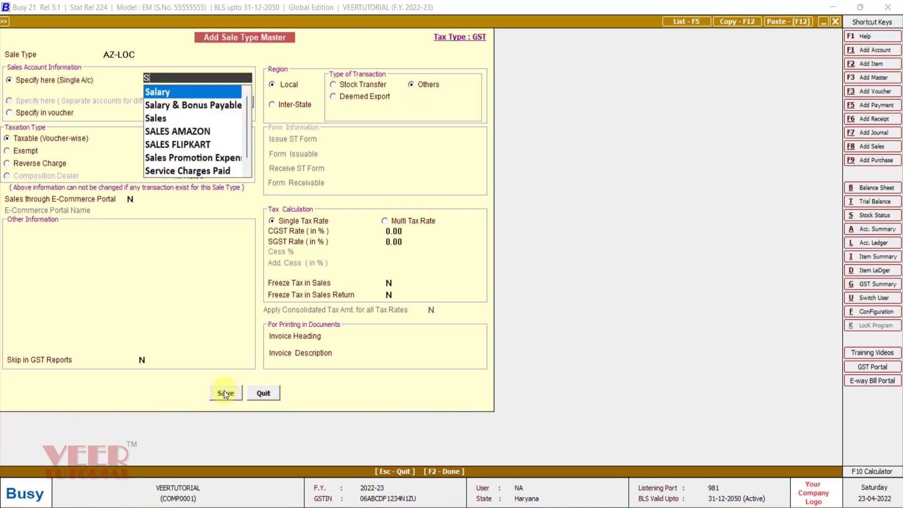
type("SALES")
key("Down")
key("Return")
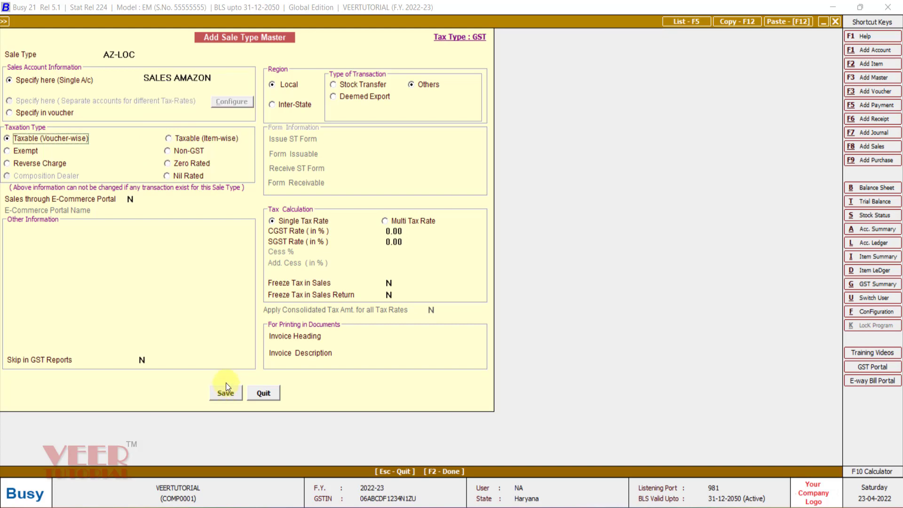
Make AZ-LOC item-wise taxable and turn on tax-inclusive item prices.
left_click(203, 142)
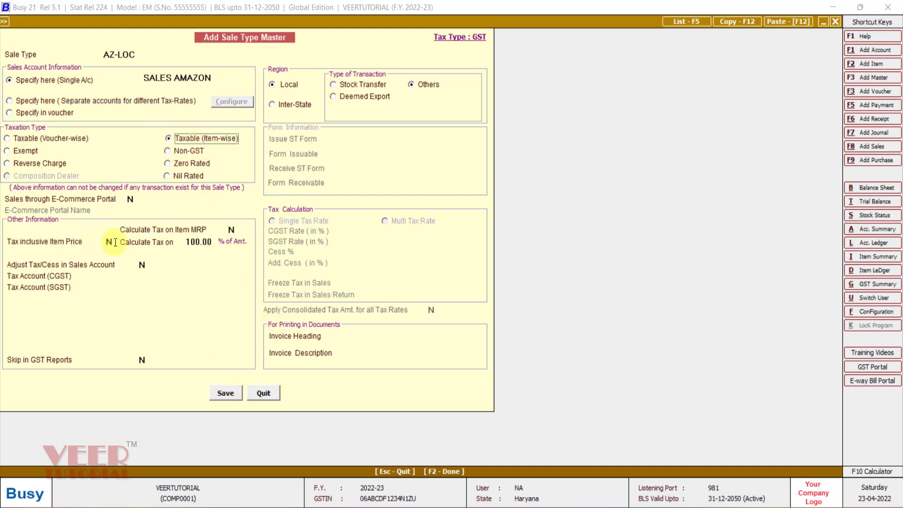
left_click(115, 243)
type("Y")
key("Return")
Assign CGST Output and SGST Output as the tax accounts of AZ-LOC and save the sale type.
key("Return")
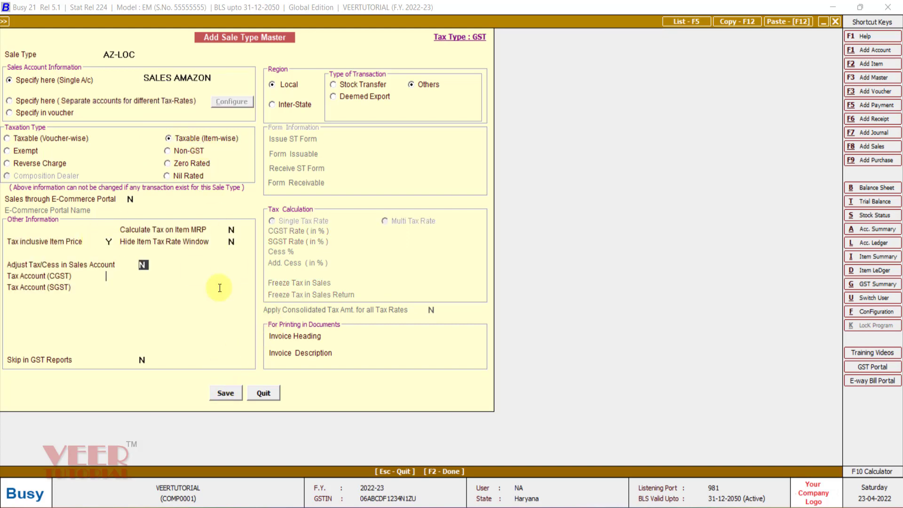
key("Return")
type("CG")
key("Down")
key("Return")
type("SG")
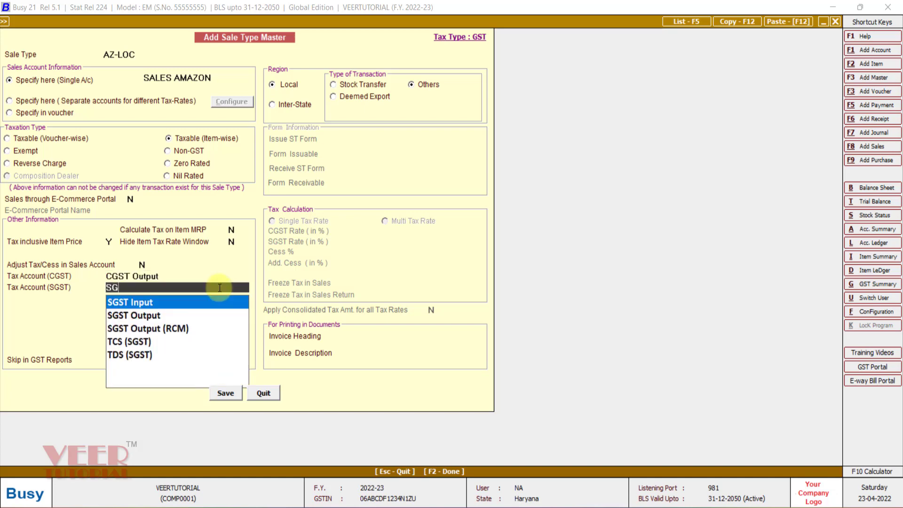
key("Down")
key("Return")
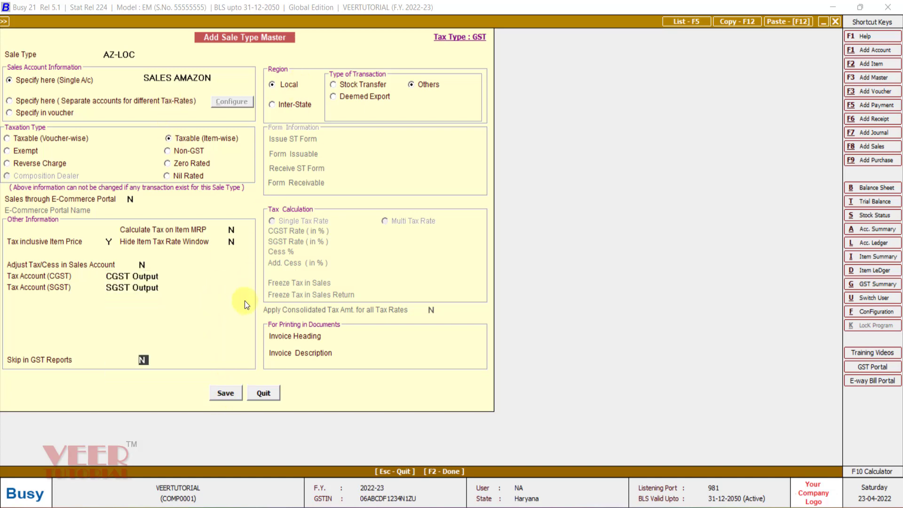
left_click(225, 394)
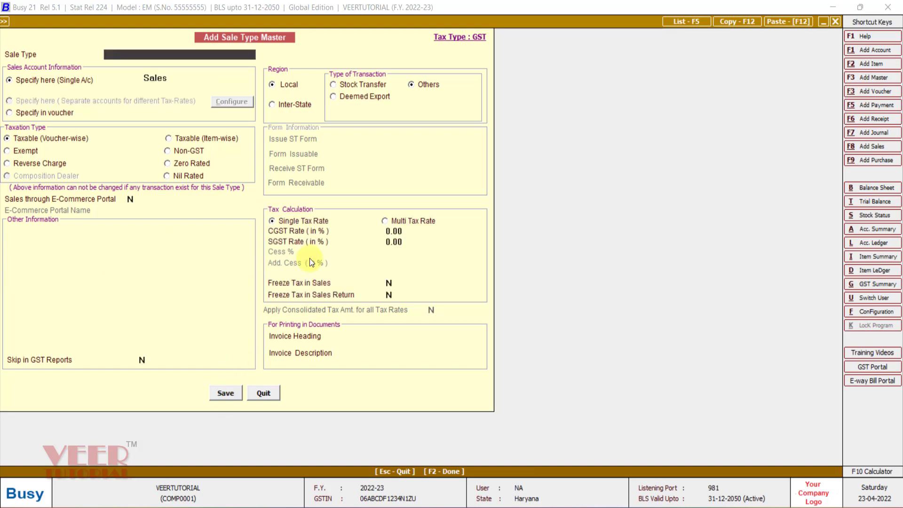
Name the next sale type FK-CEN and assign SALES FLIPKART as its sales account.
type("FK-CEN")
key("Return")
key("Return")
type("SALES")
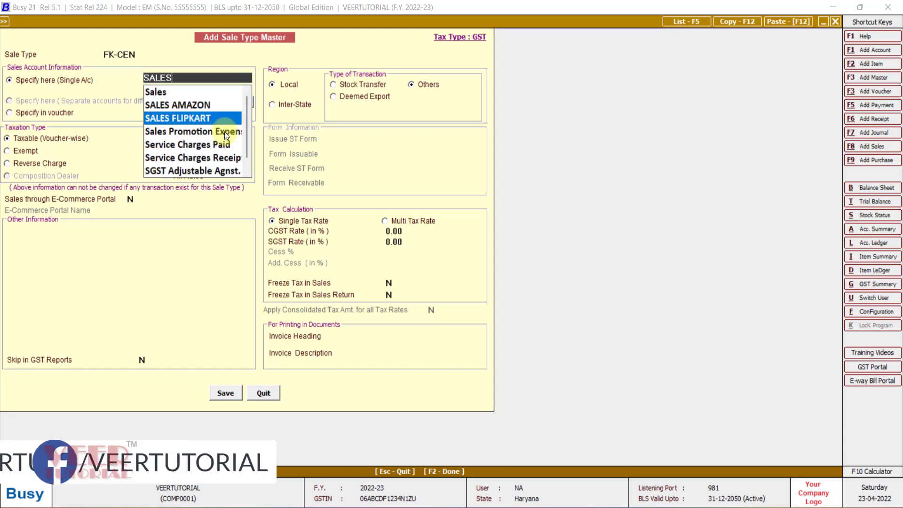
key("Return")
Make FK-CEN an inter-state, item-wise taxable sale type with tax-inclusive item prices.
left_click(300, 105)
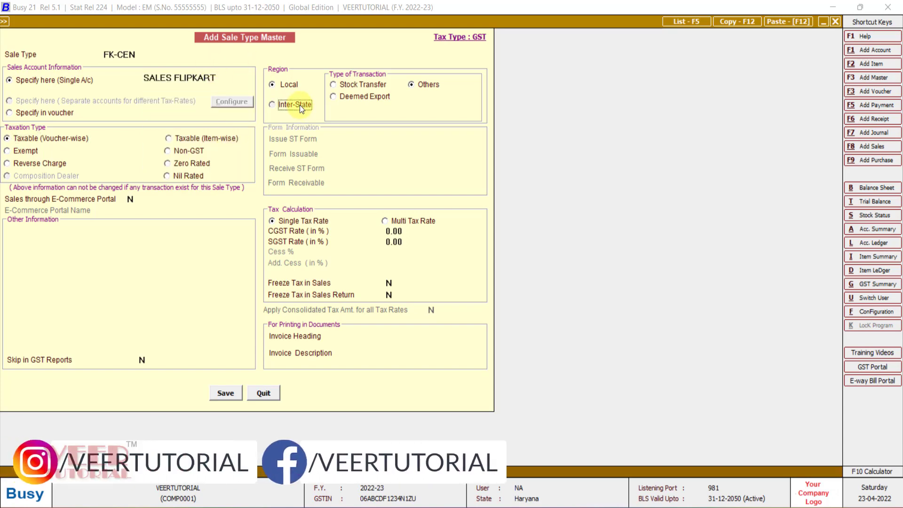
left_click(194, 140)
left_click(111, 244)
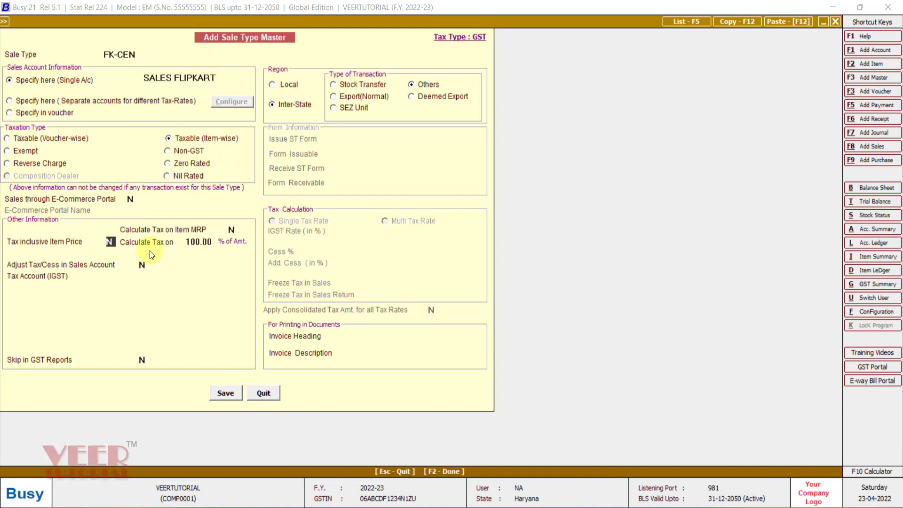
type("Y")
key("Return")
Assign IGST Output as the IGST tax account of FK-CEN and save the sale type.
key("Return")
key("Return")
type("ig")
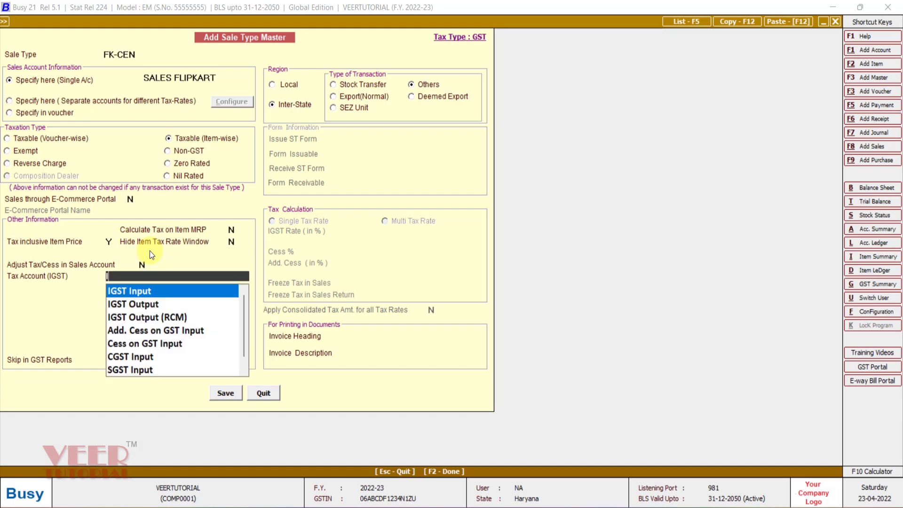
key("Down")
key("Return")
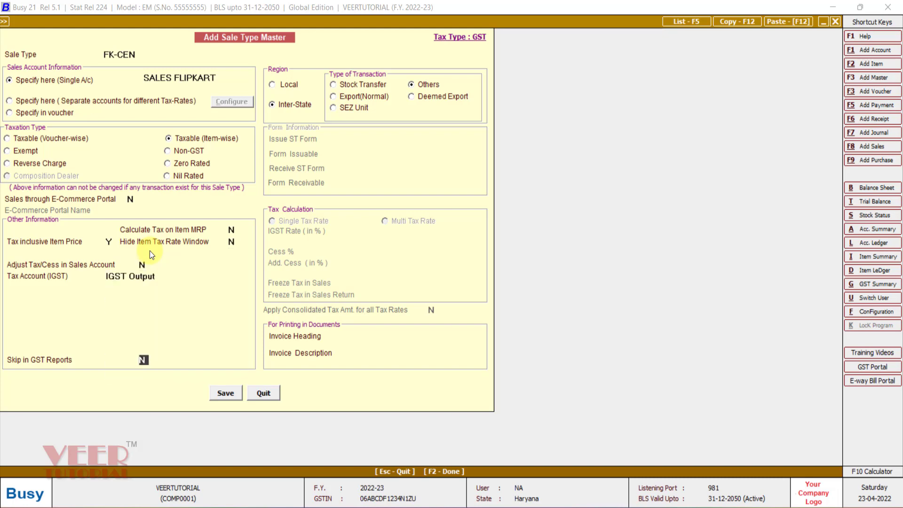
left_click(223, 389)
Name the next sale type FK-LOC and assign SALES FLIPKART as its sales account.
type("FK-L")
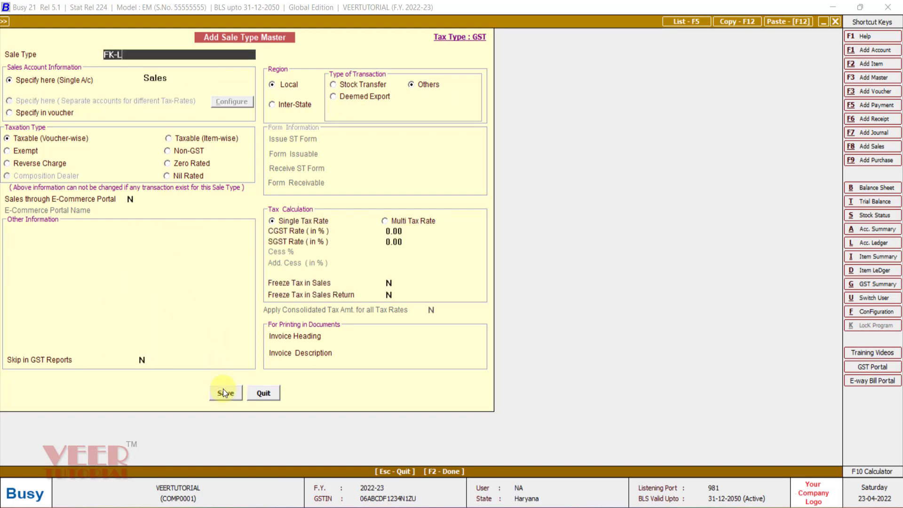
type("OC")
left_click(185, 79)
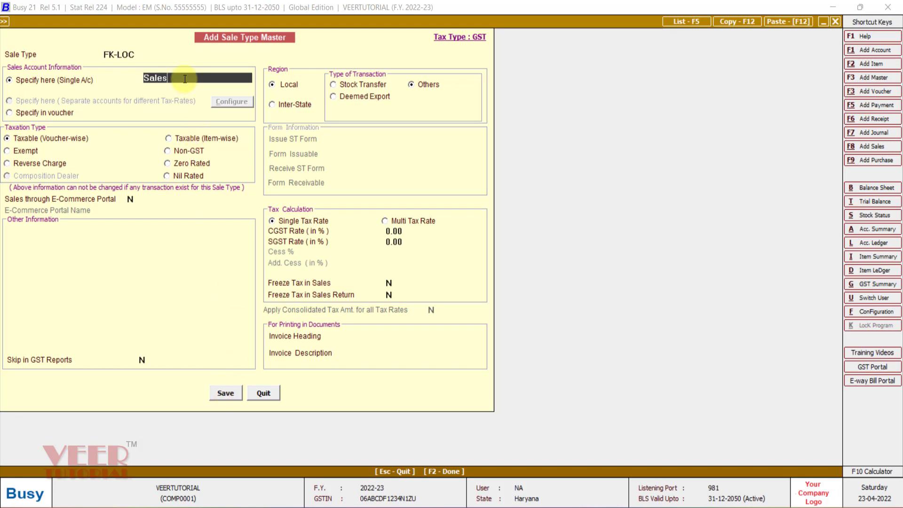
type("S")
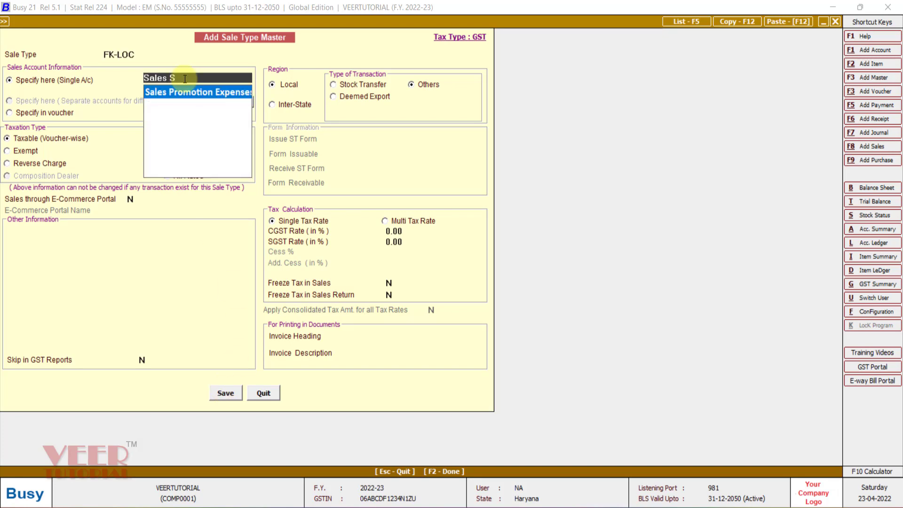
key("BackSpace")
key("BackSpace")
key("Down")
key("Down")
key("Return")
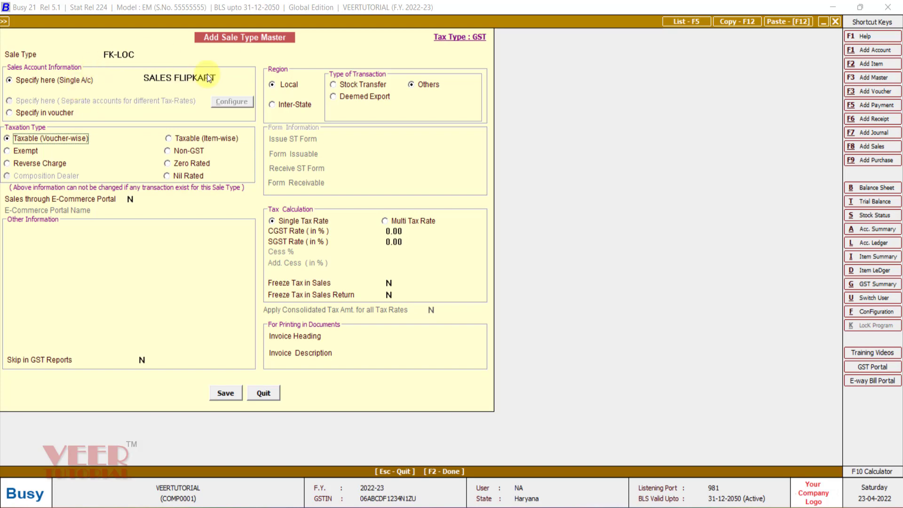
Make FK-LOC a local, item-wise taxable sale type with tax-inclusive item prices.
left_click(189, 141)
left_click(111, 241)
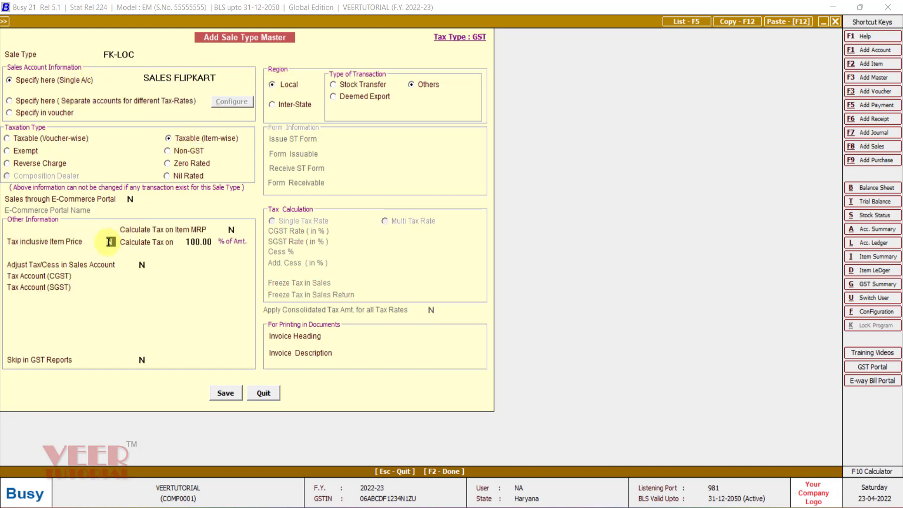
type("Y")
key("Return")
Assign CGST Output and SGST Output as the tax accounts of FK-LOC, save it and leave the sale type form.
key("Return")
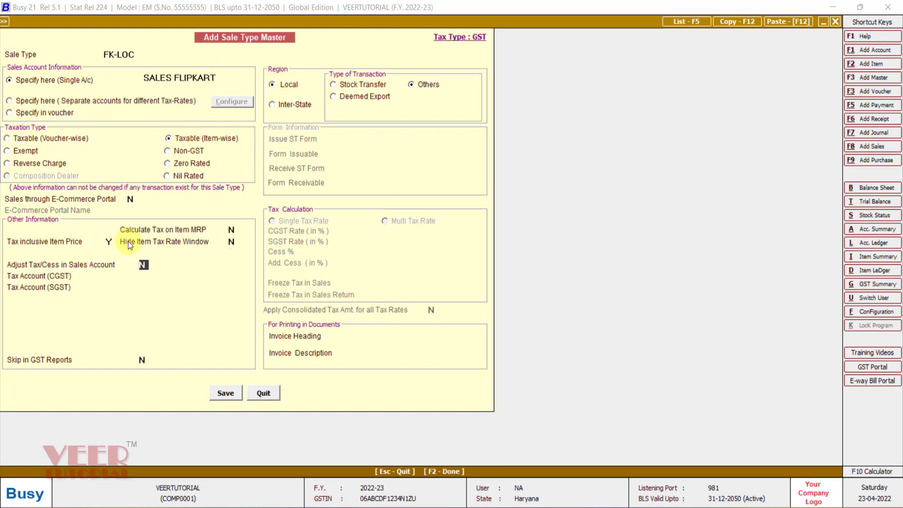
key("Return")
type("CG")
key("Down")
key("Return")
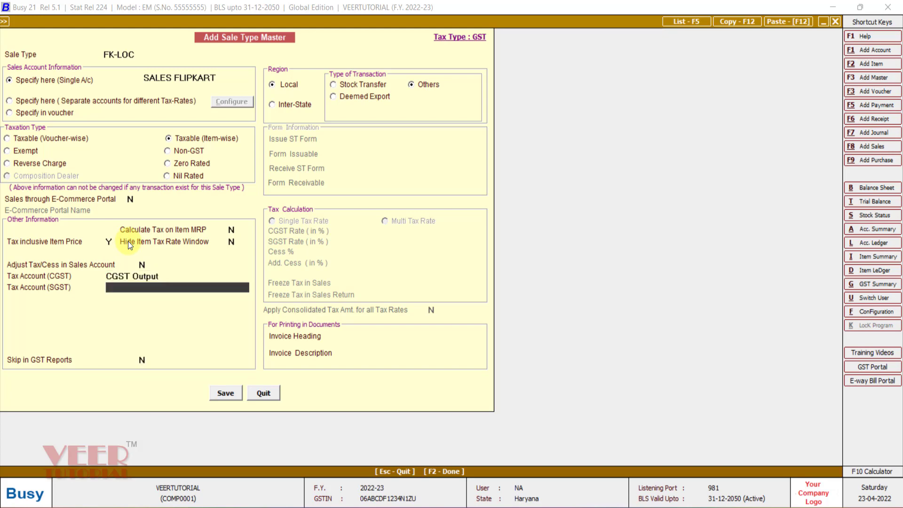
type("SG")
key("Down")
key("Return")
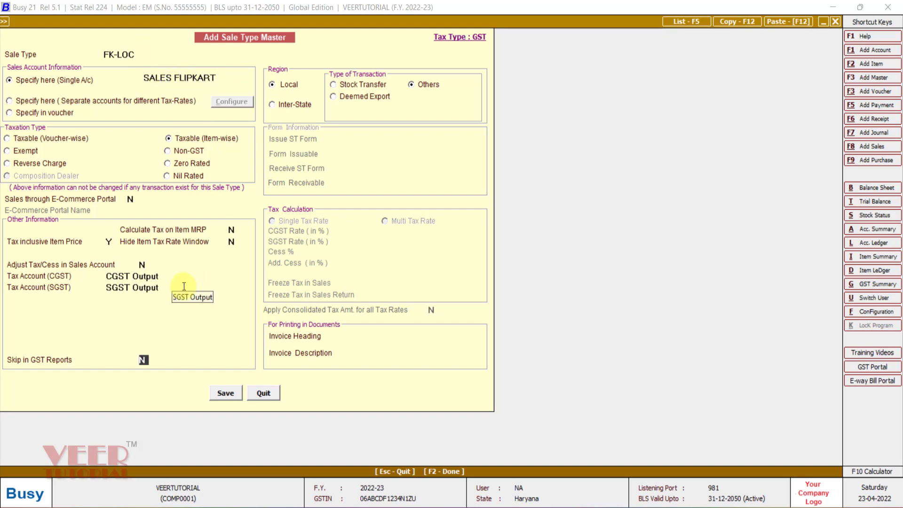
left_click(225, 393)
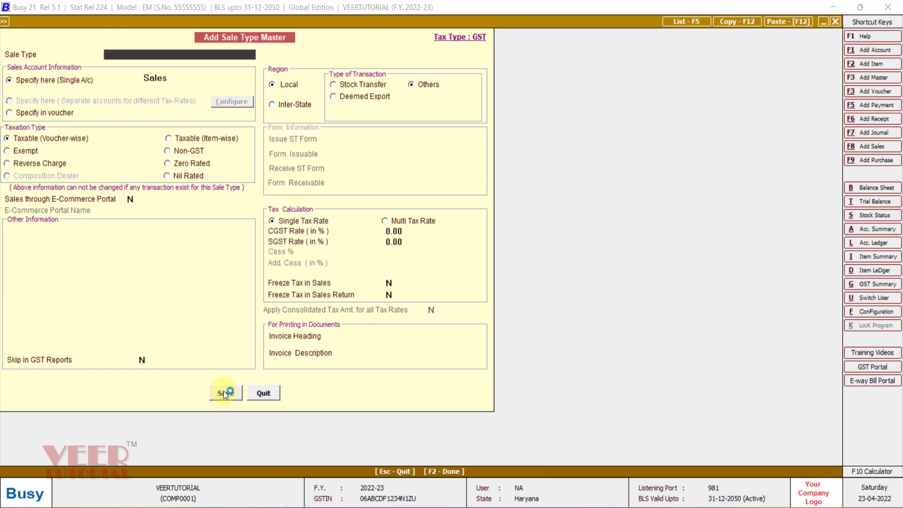
left_click(255, 389)
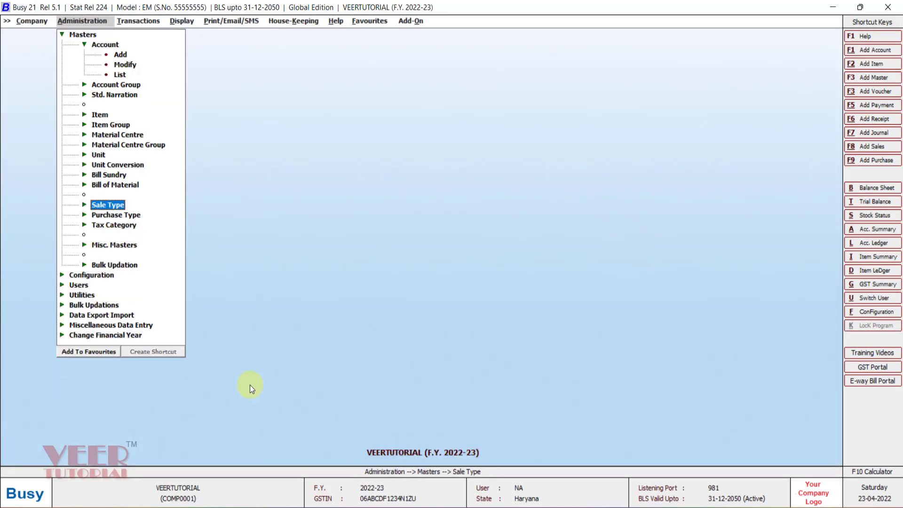
Add a voucher series named AMZNFBA for the Sales voucher type in the voucher series configuration.
key("Escape")
key("Down")
key("Return")
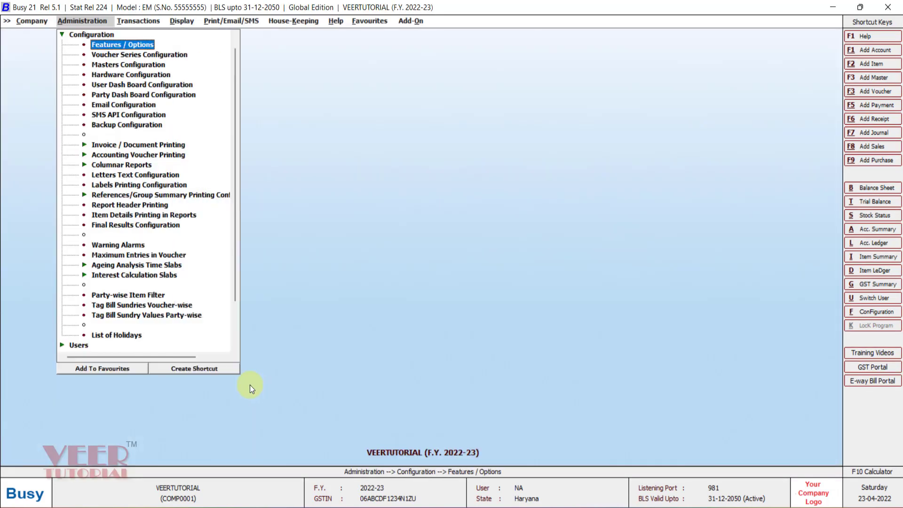
key("Down")
key("Return")
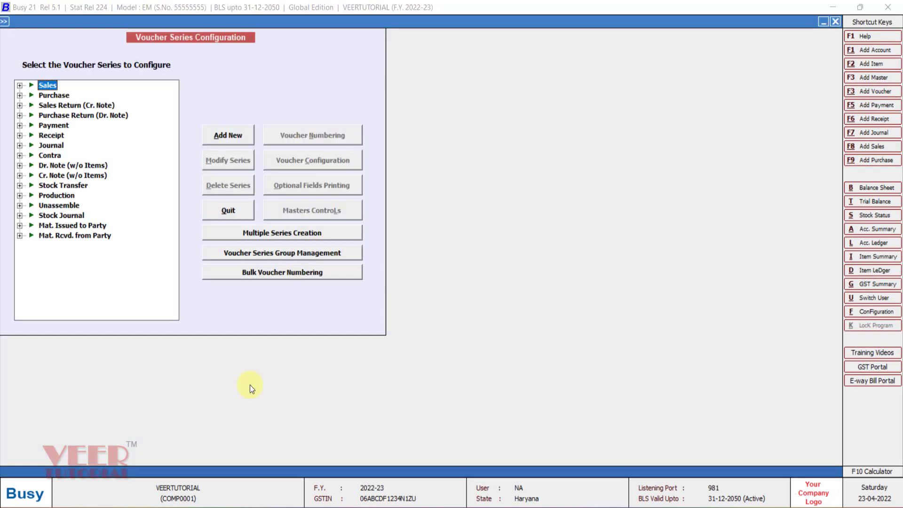
left_click(231, 136)
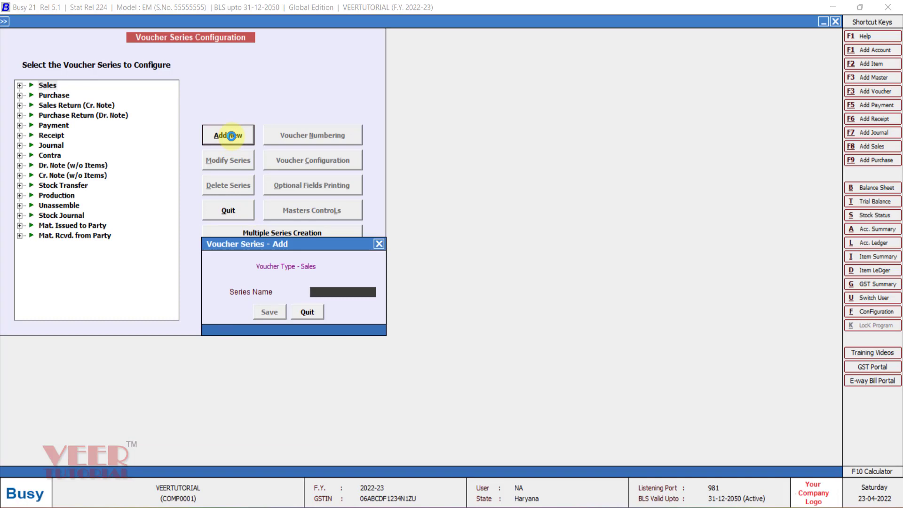
type("AMZNFBA")
left_click(269, 312)
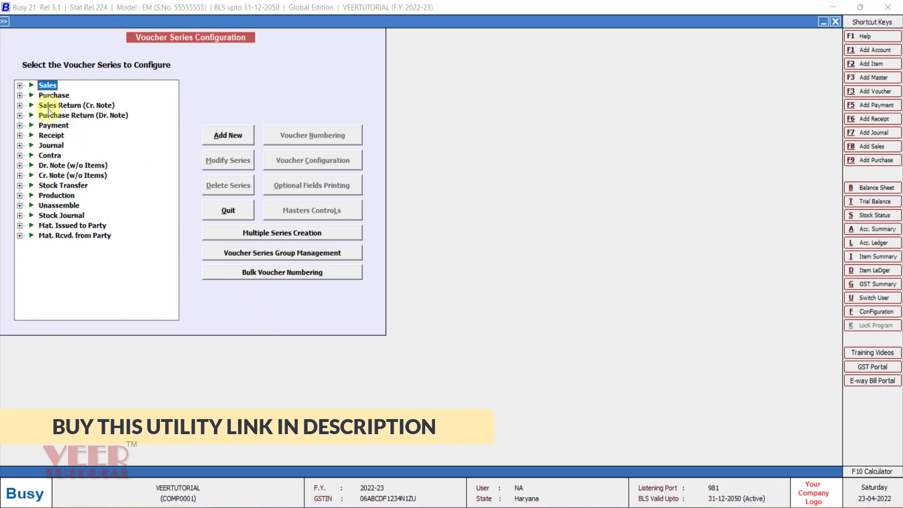
Set the Sales AMZNFBA series to manual voucher numbering with Warning Only for duplicate and blank voucher numbers.
left_click(18, 87)
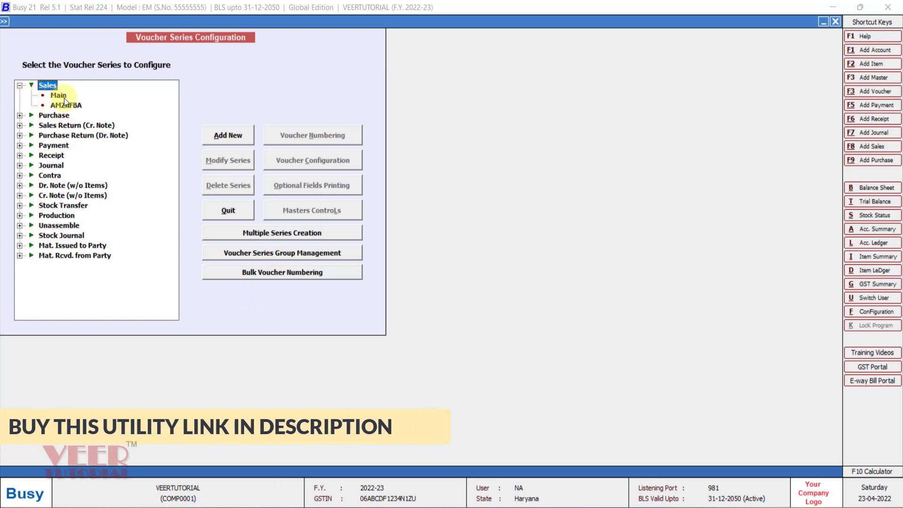
left_click(64, 105)
left_click(309, 133)
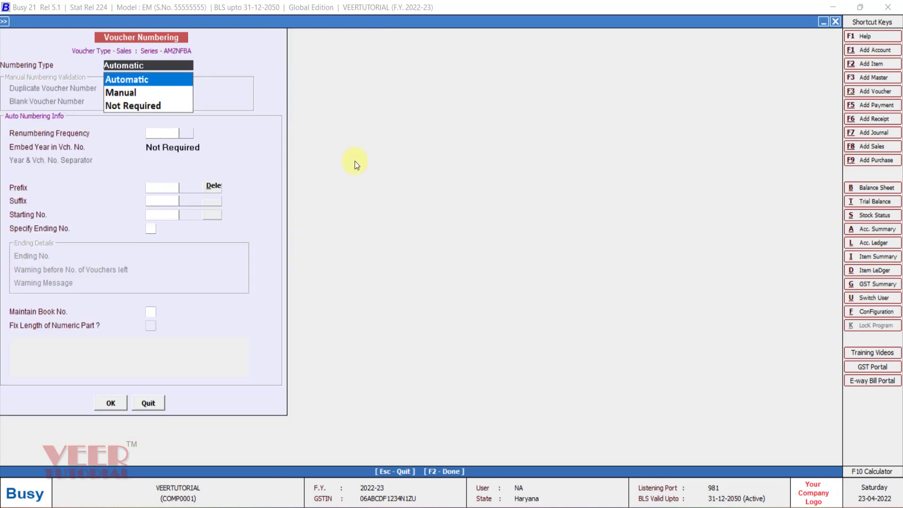
key("Down")
key("Return")
key("Return")
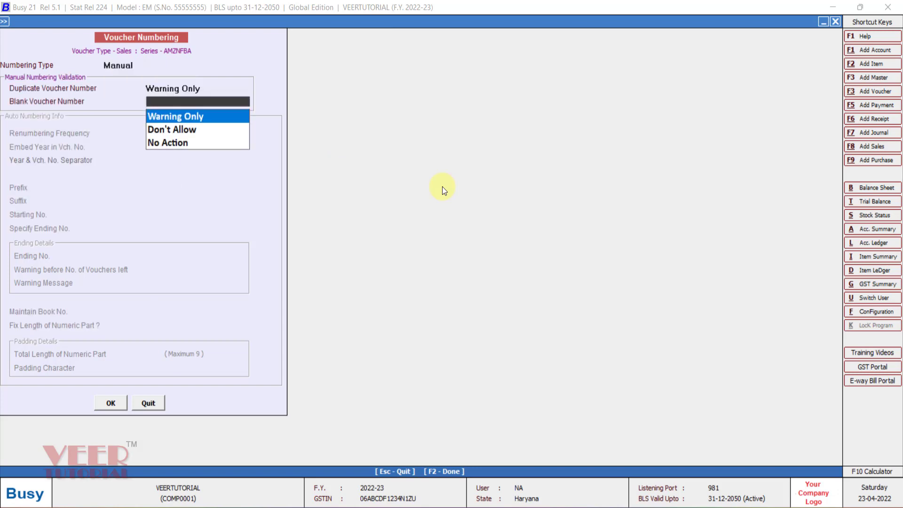
key("Return")
key("Return")
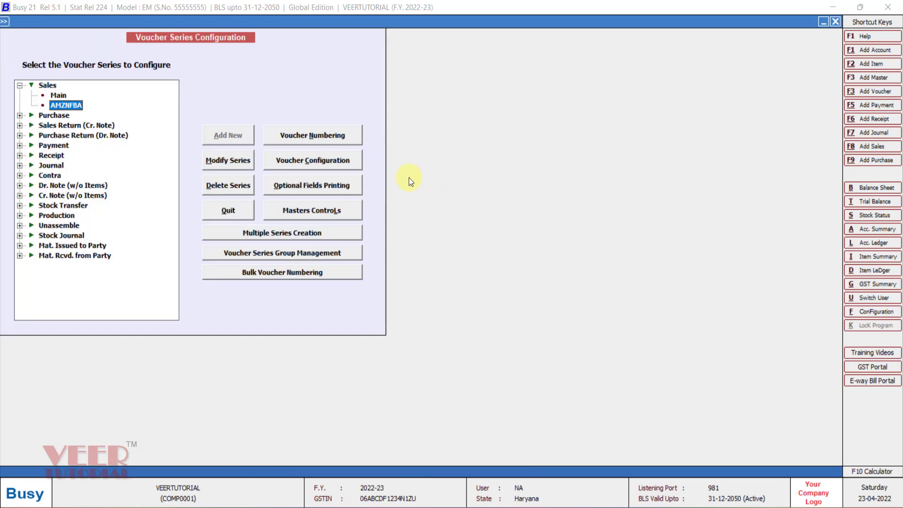
Configure one optional text field named ORDER for the Sales AMZNFBA series.
left_click(320, 159)
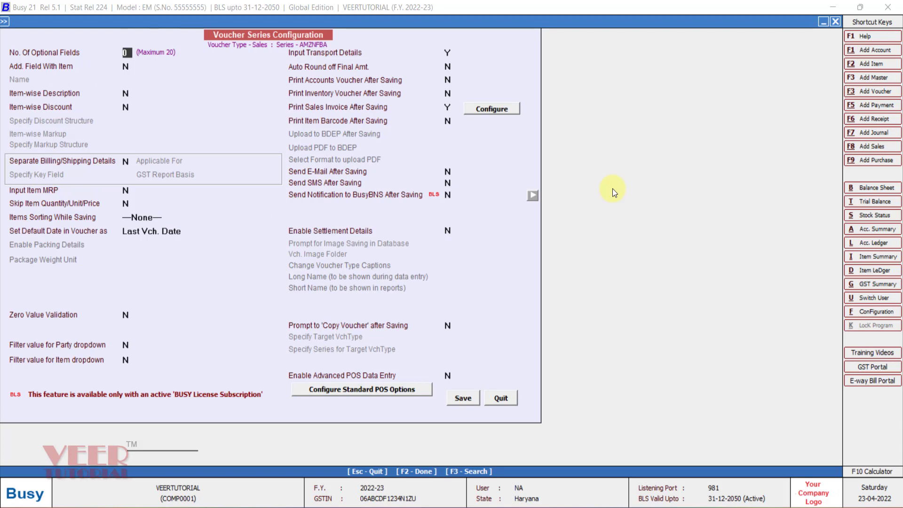
type("1")
key("Return")
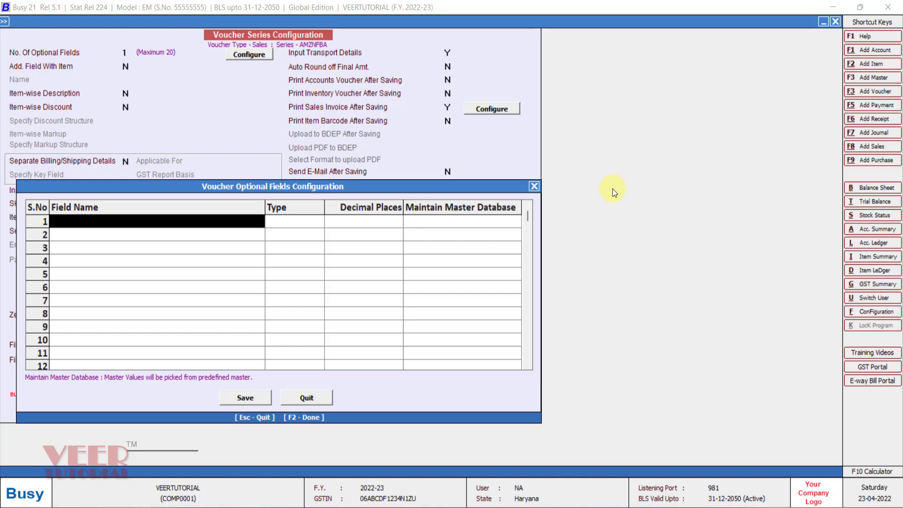
type("ORDER")
key("Return")
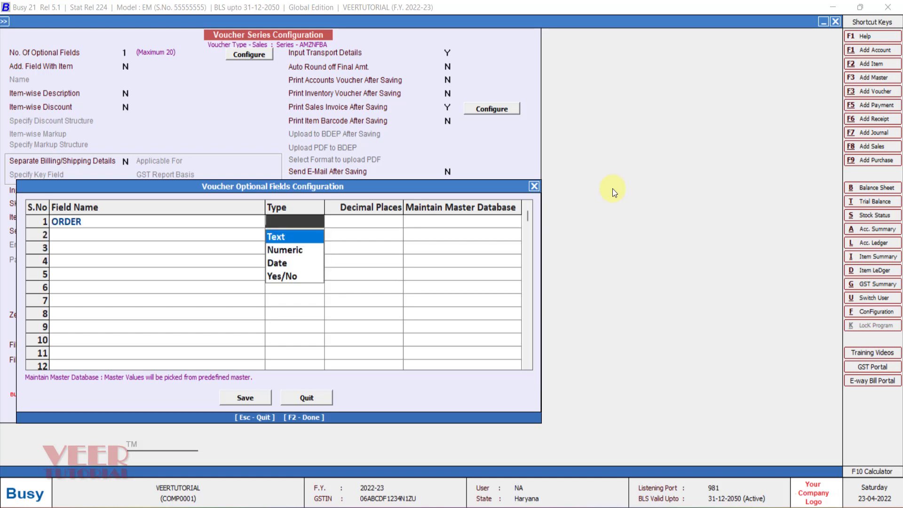
key("Return")
key("F2")
key("Return")
key("Return")
key("Return")
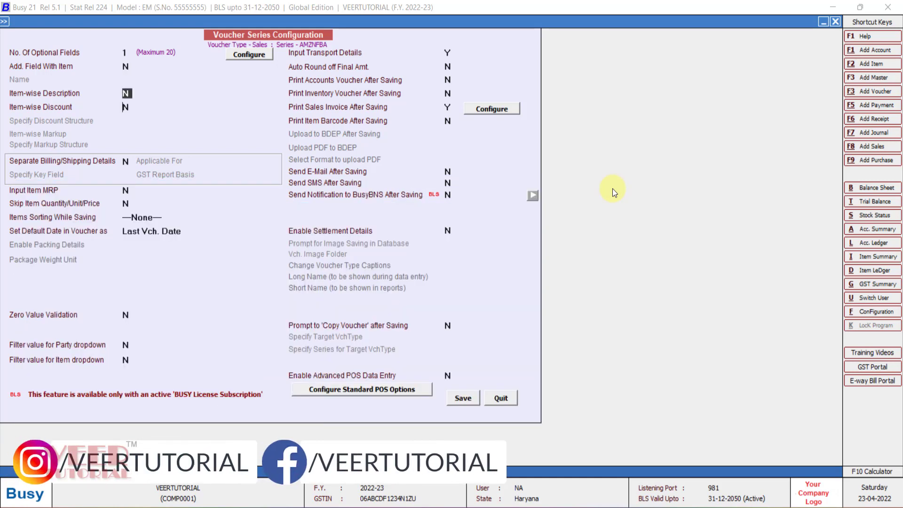
Enable separate billing/shipping details for all parties in Sales AMZNFBA, with Party Name as key field and Billing/Shipping Details as GST report basis.
key("y")
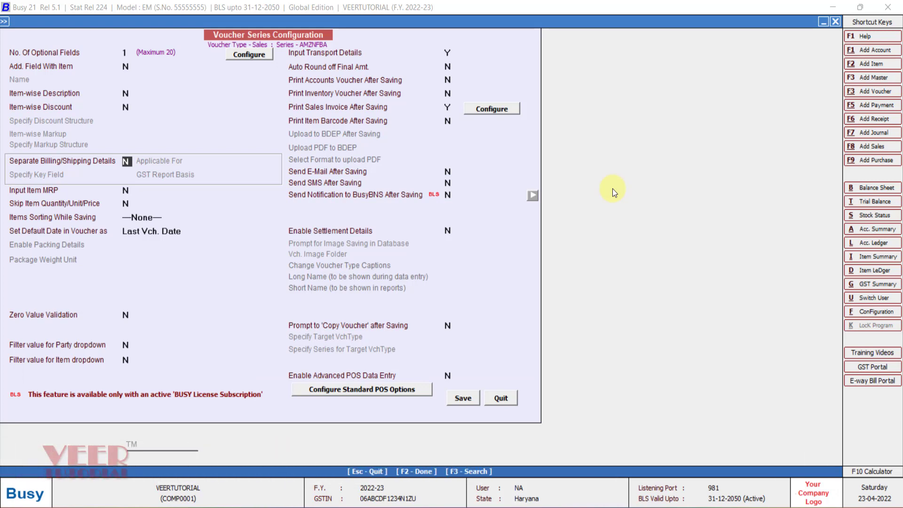
key("Return")
key("Return")
key("Return")
key("Down")
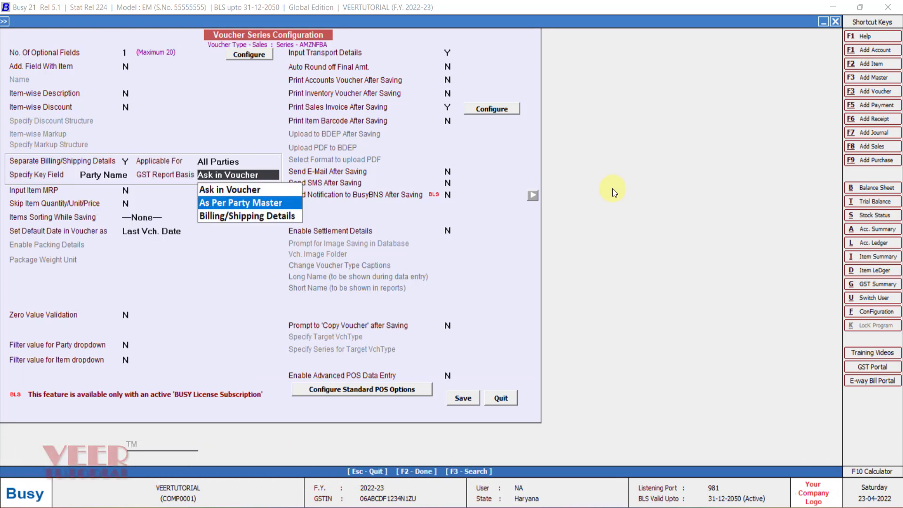
key("Down")
key("Return")
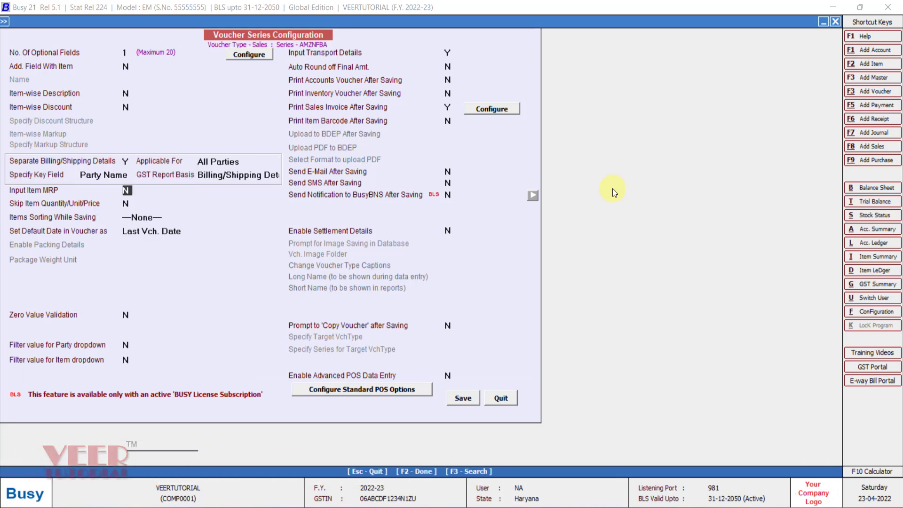
Turn off transport details input and sales invoice printing after saving for Sales AMZNFBA, and save the configuration.
left_click(449, 55)
key("n")
key("Return")
key("Return")
key("Return")
key("Return")
key("n")
key("Return")
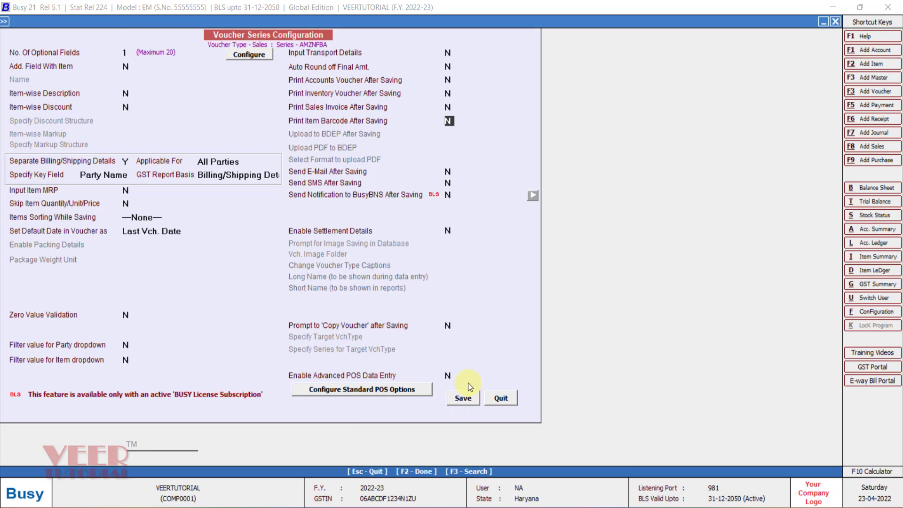
left_click(462, 398)
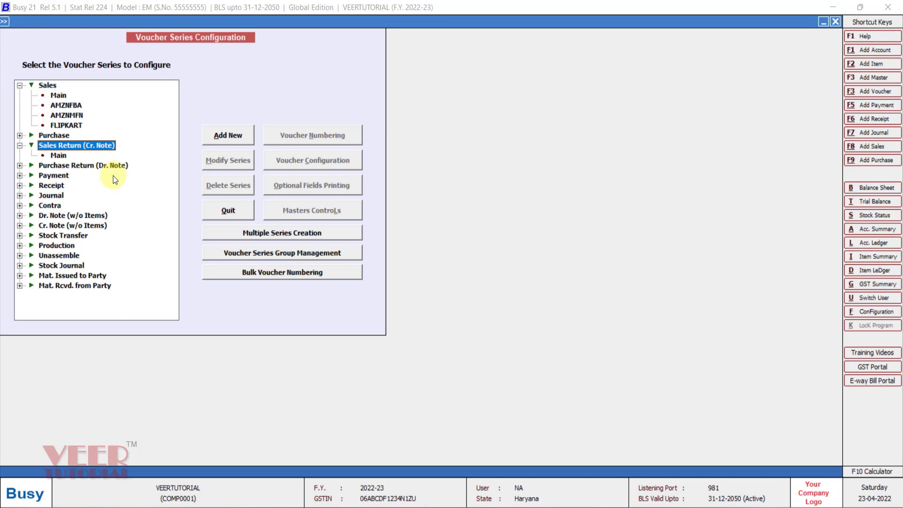
Add a voucher series named AMZNFBA for the Sales Return (Cr. Note) voucher type.
left_click(228, 137)
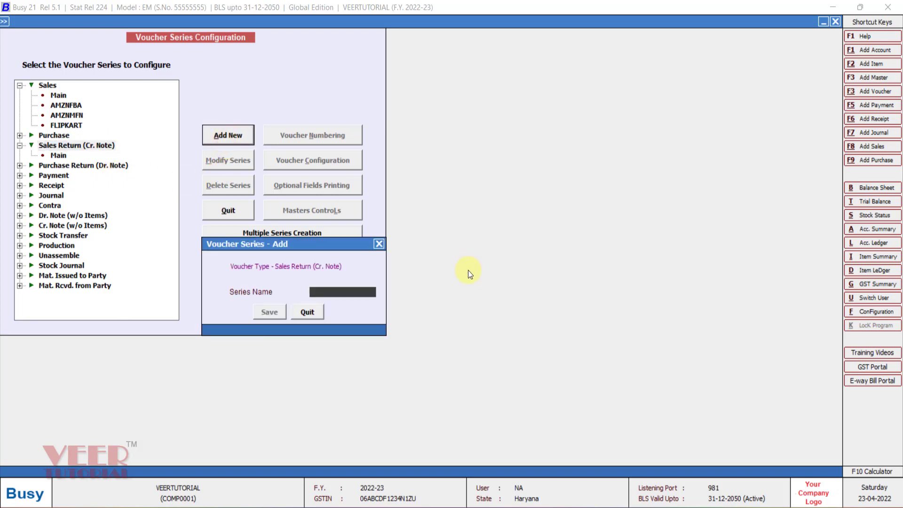
type("AMZNFBA")
key("Return")
Set the voucher numbering of the Sales Return AMZNFBA series to manual.
key("Return")
left_click(316, 130)
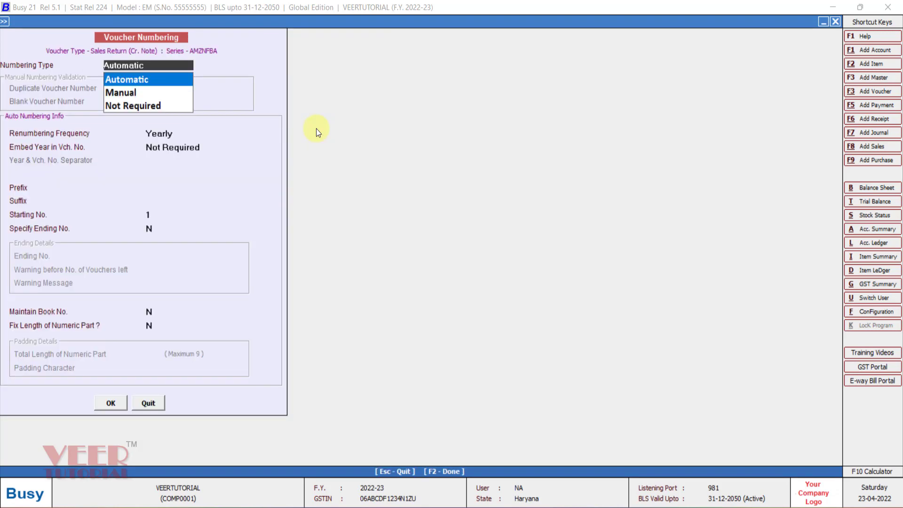
key("Down")
Configure one optional field named order for the Sales Return AMZNFBA series.
key("Return")
key("Return")
key("Return")
key("Return")
left_click(317, 158)
type("1")
key("Return")
type("o")
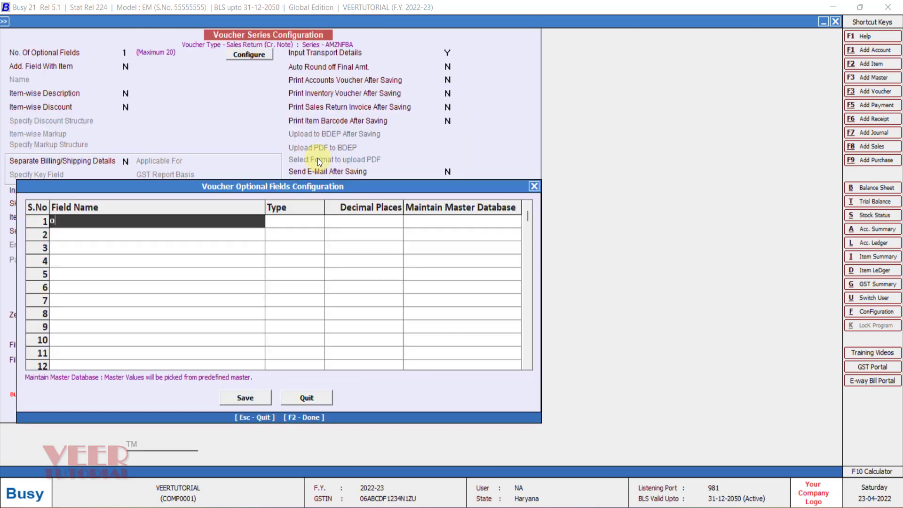
type("rder")
key("Return")
key("Return")
key("Return")
key("F2")
Enable separate billing/shipping details for all parties in Sales Return AMZNFBA, keyed on Party Name, with Billing/Shipping Details as GST report basis.
key("Return")
key("Return")
key("Return")
type("Y")
Turn off transport details input for the Sales Return AMZNFBA series and save its configuration.
key("Return")
key("Return")
key("Return")
key("Return")
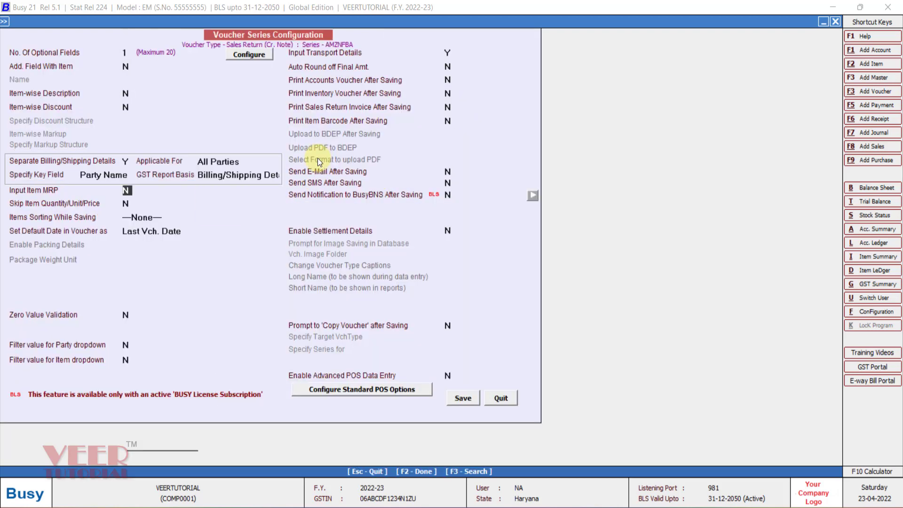
key("Return")
key("Return")
key("Return")
key("Return")
key("Return")
key("Return")
key("Return")
type("N")
key("Return")
key("F2")
key("Return")
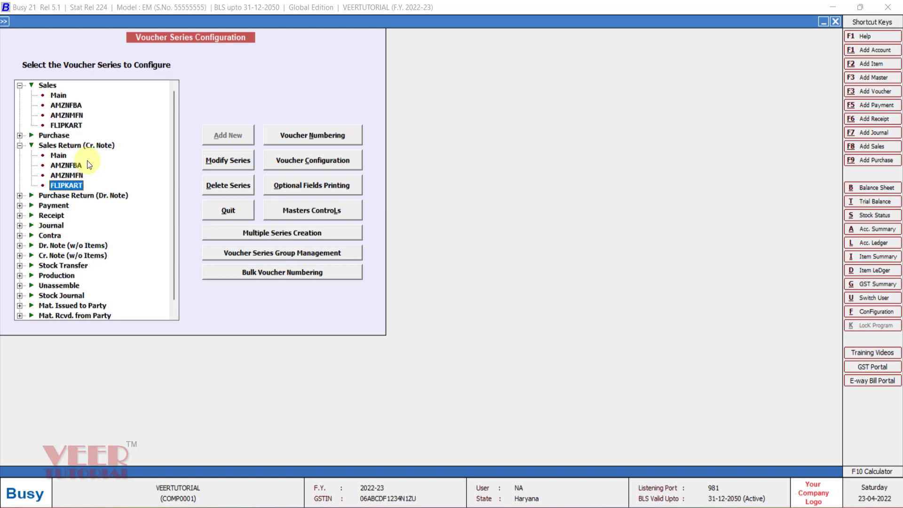
Leave voucher series configuration and start a new material centre master named MFN, with the same print name.
key("Escape")
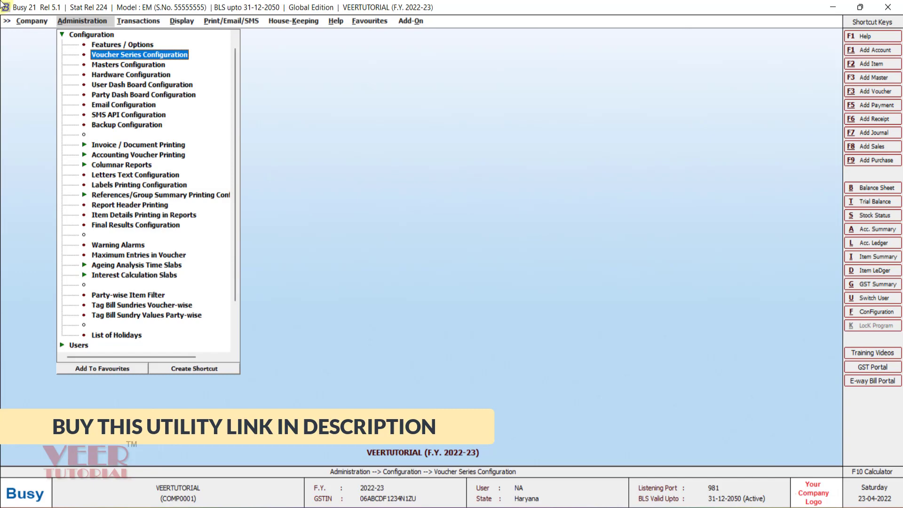
key("Escape")
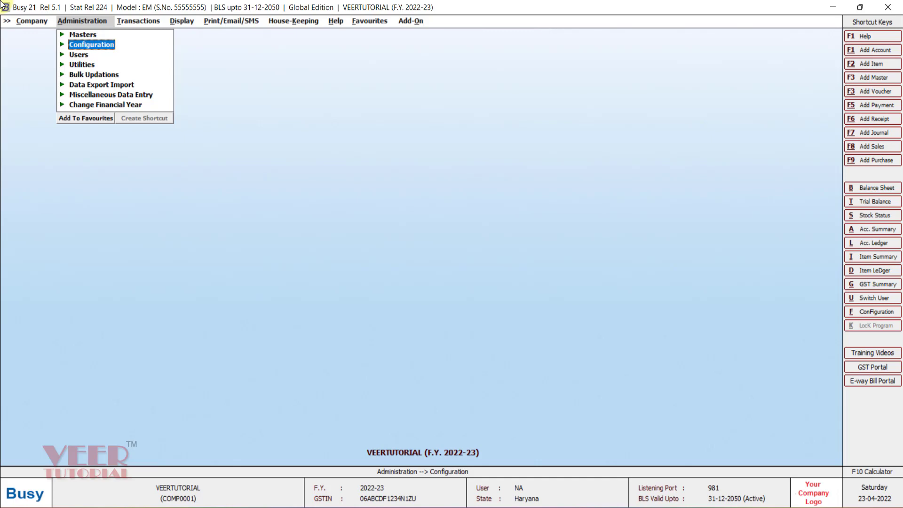
key("Up")
key("Right")
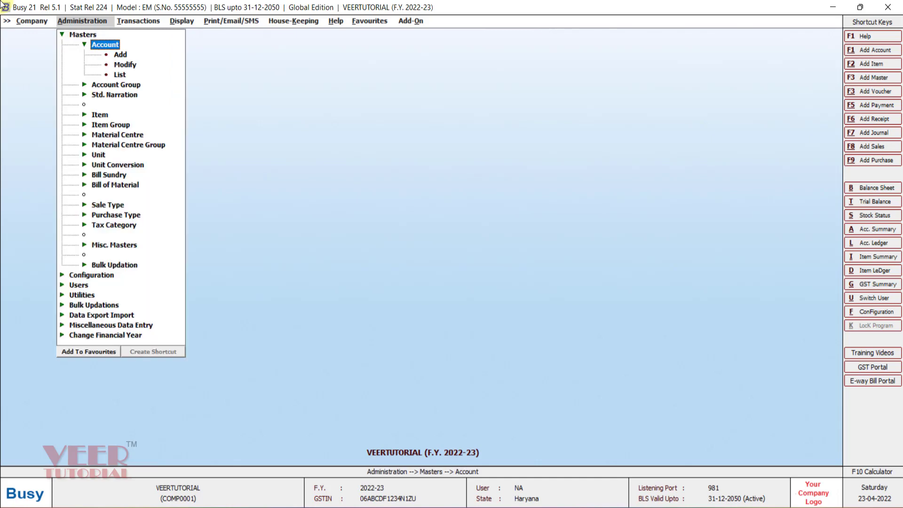
key("Down")
key("Down")
key("Down")
key("Down")
key("Down")
key("Down")
key("Down")
key("Down")
key("Down")
key("Down")
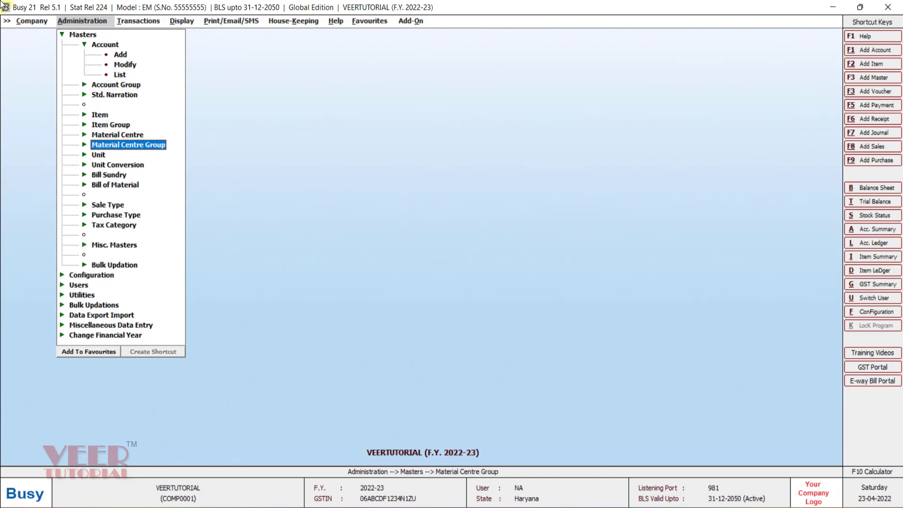
key("Up")
key("Right")
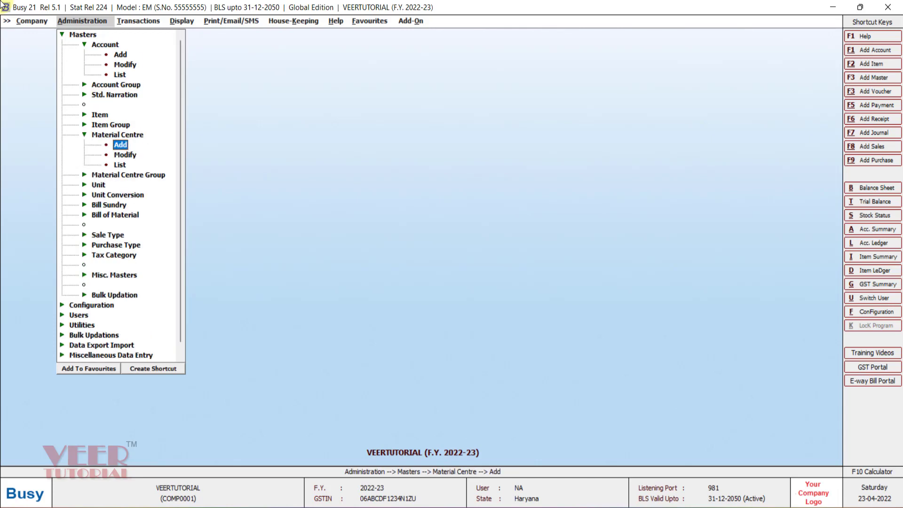
key("Return")
type("MFN")
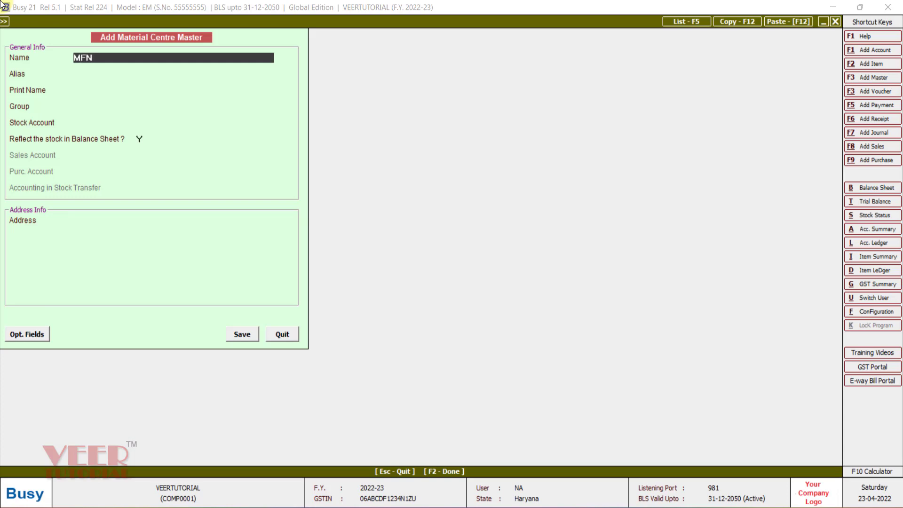
key("Return")
Assign material centre MFN to the Godowns group with Stock as its stock account, and save it.
key("Return")
key("Return")
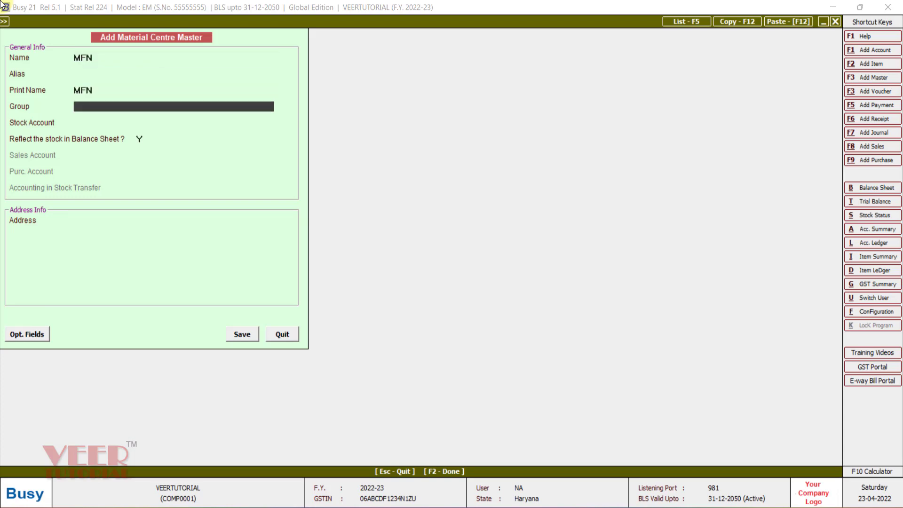
key("Return")
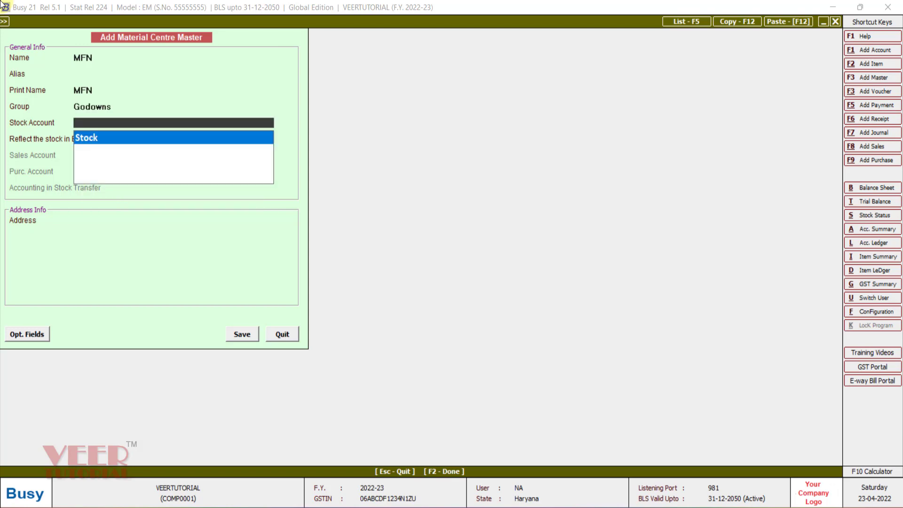
key("Return")
key("Return")
key("Return")
key("Return")
key("Return")
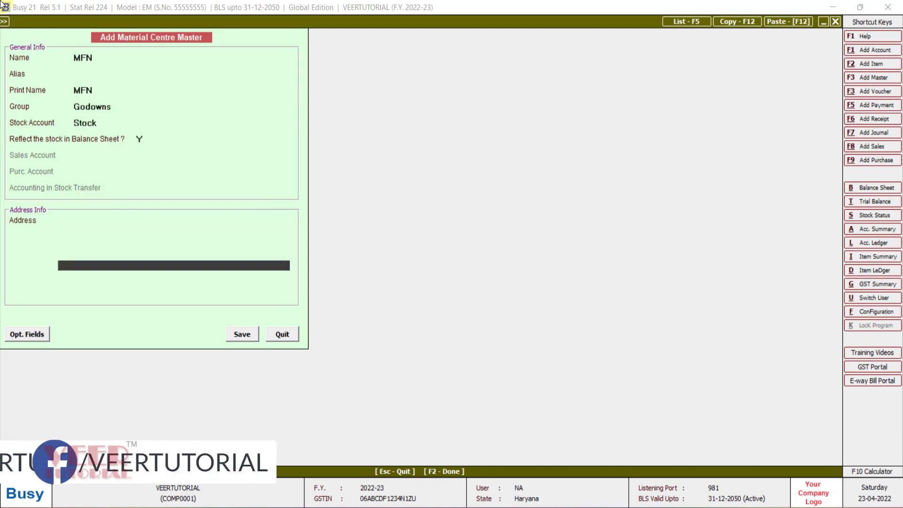
key("F2")
Create and save a second material centre named AFN in the Godowns group with stock account Stock.
type("AFN")
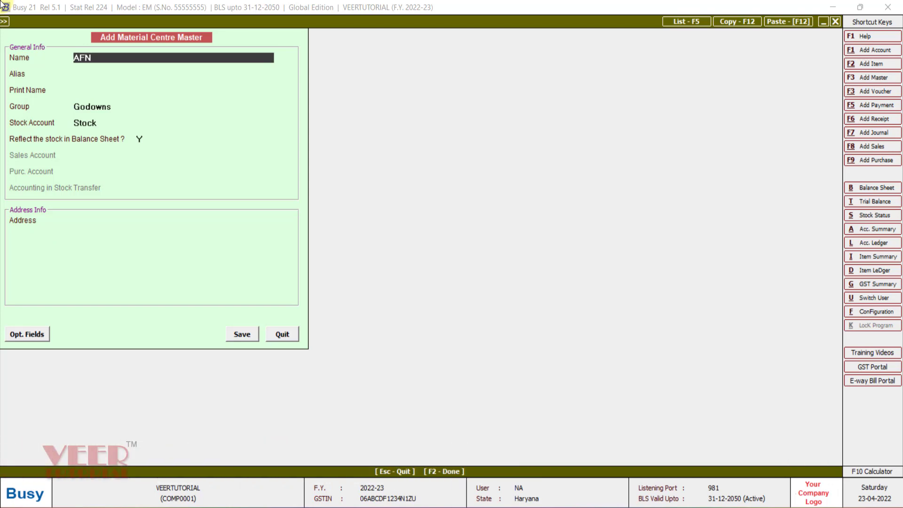
key("Return")
key("Return")
key("Return")
key("Return")
key("Return")
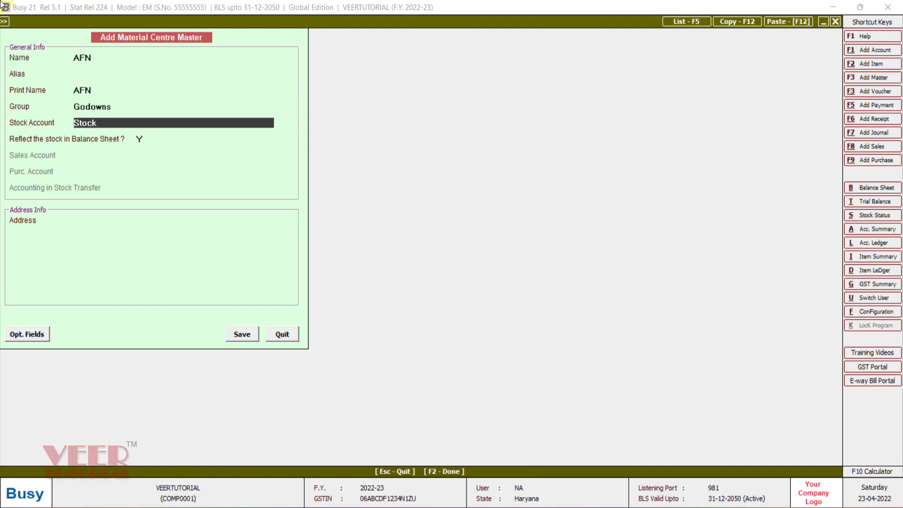
key("Return")
key("Return")
key("Return")
key("Return")
key("Return")
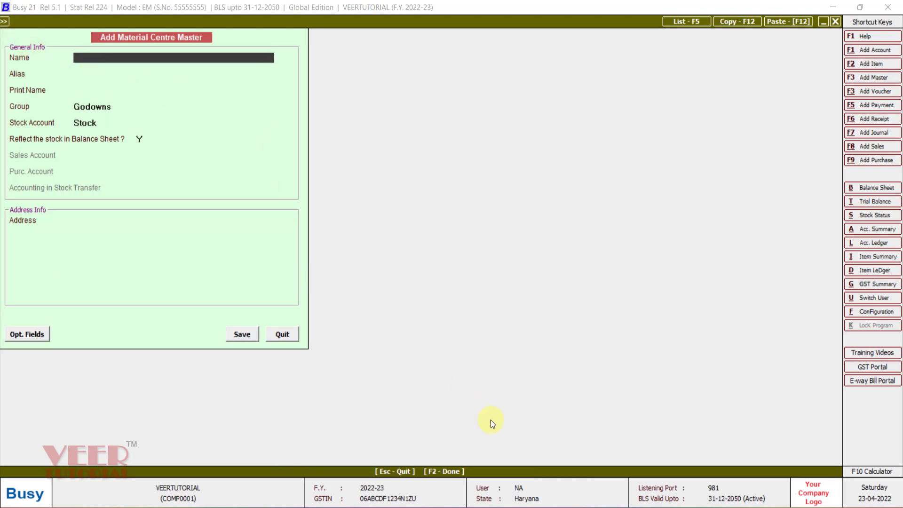
Switch to the STEPS workbook in Excel and review the one-to-one and one-to-many product and SKU examples.
mouse_move(492, 505)
left_click(460, 460)
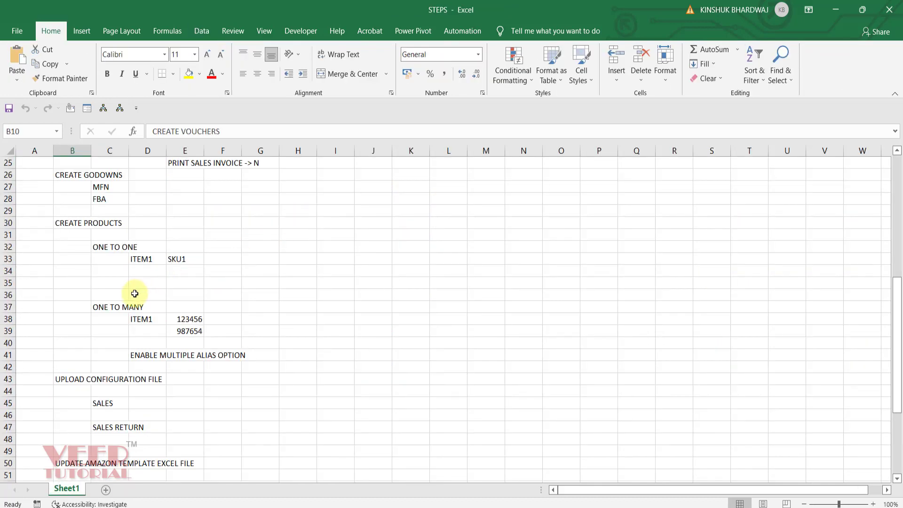
left_click(143, 273)
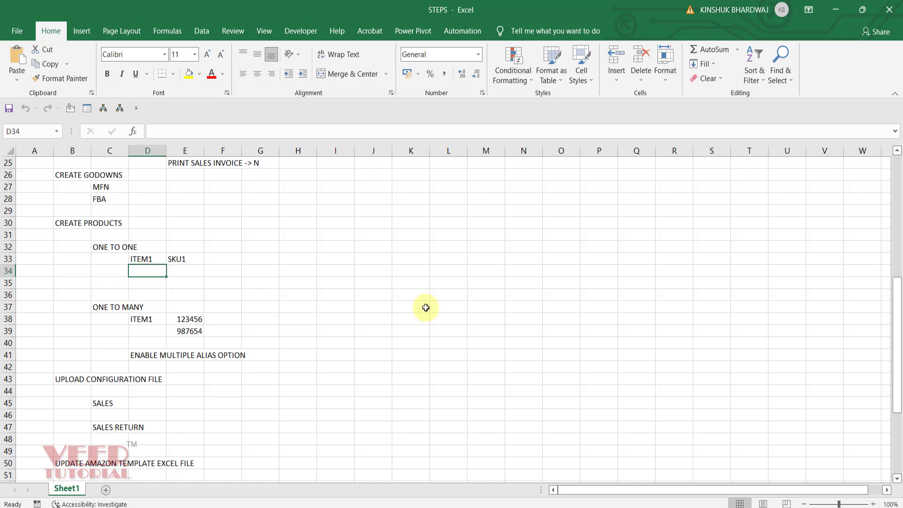
key("Right")
key("Up")
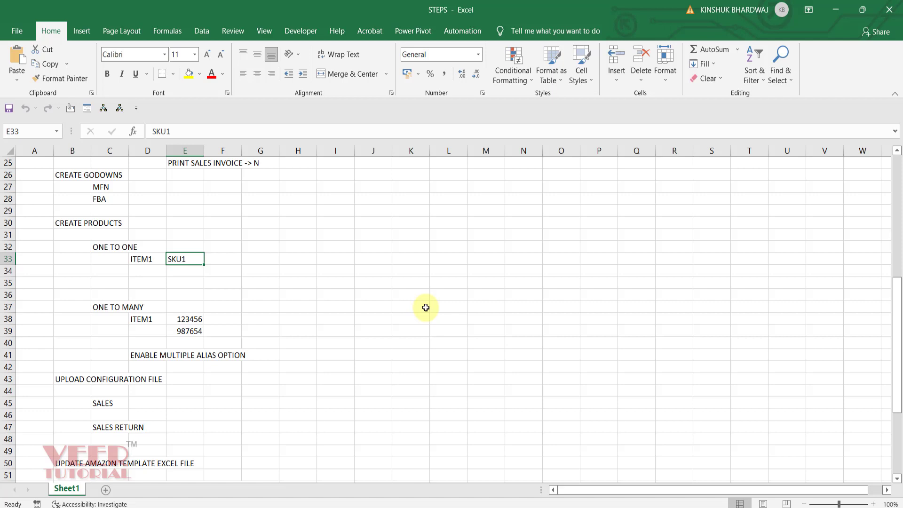
key("Down")
key("Down")
key("Down")
key("Down")
key("Down")
key("Down")
key("Left")
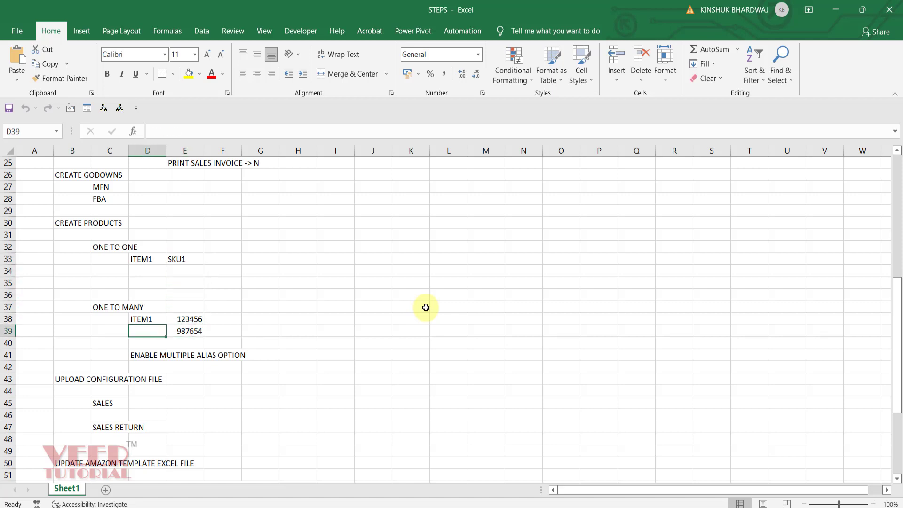
key("Up")
key("Right")
key("Down")
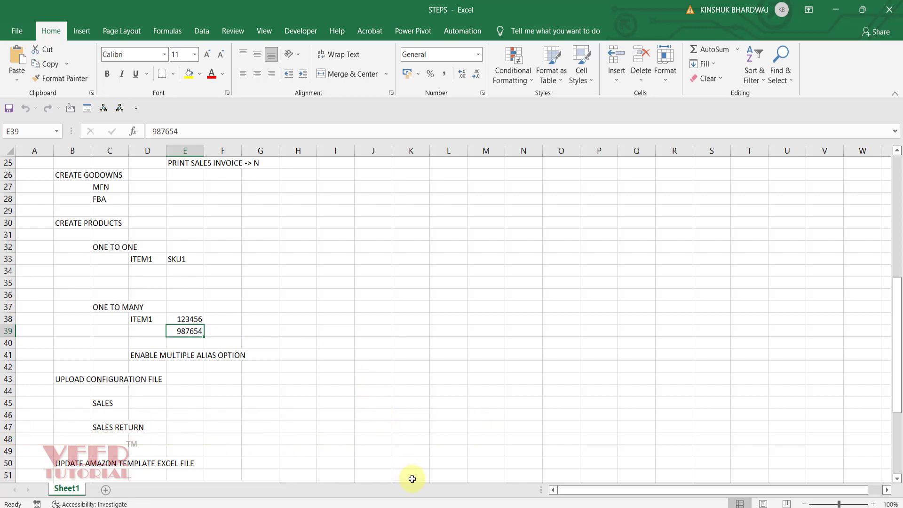
Return to Busy, close the material centre form and start a new item master named ITEM1 in the General group.
left_click(430, 457)
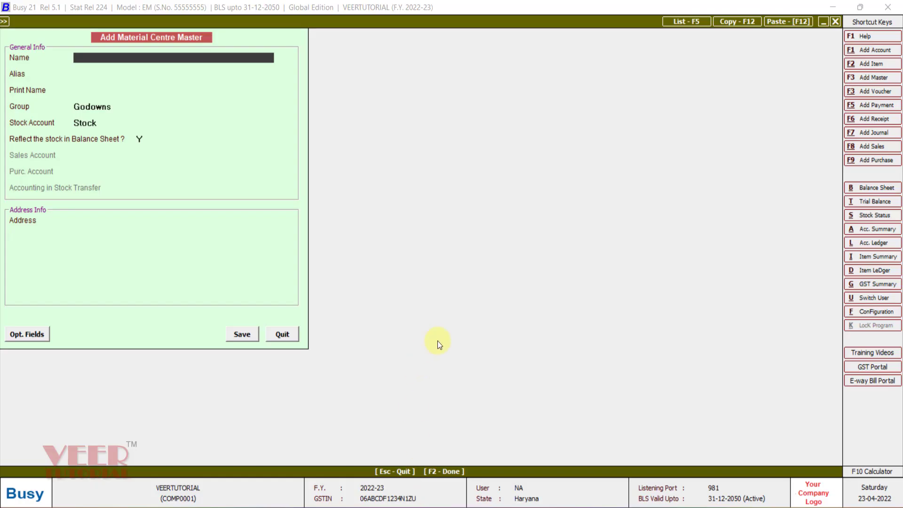
key("Escape")
key("Escape")
key("Escape")
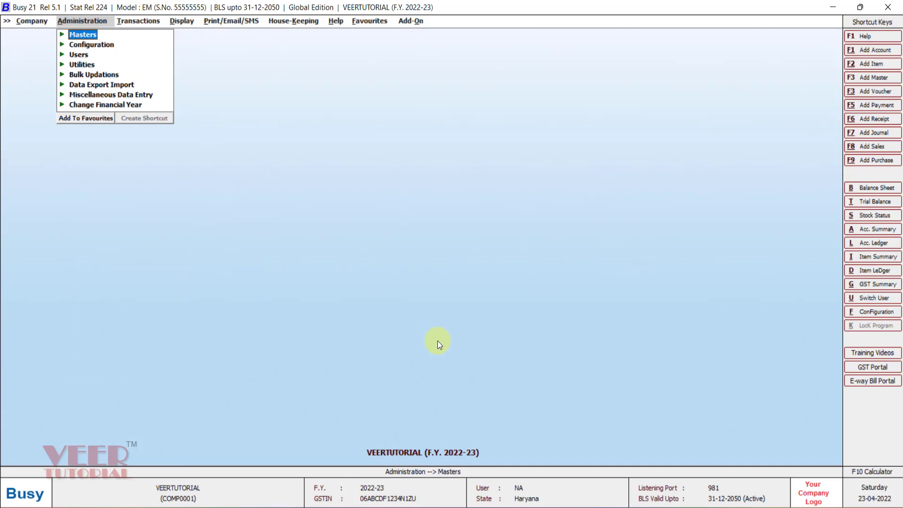
key("Return")
key("Return")
key("Down")
key("Down")
key("Down")
key("Down")
key("Down")
key("Down")
key("Return")
key("Return")
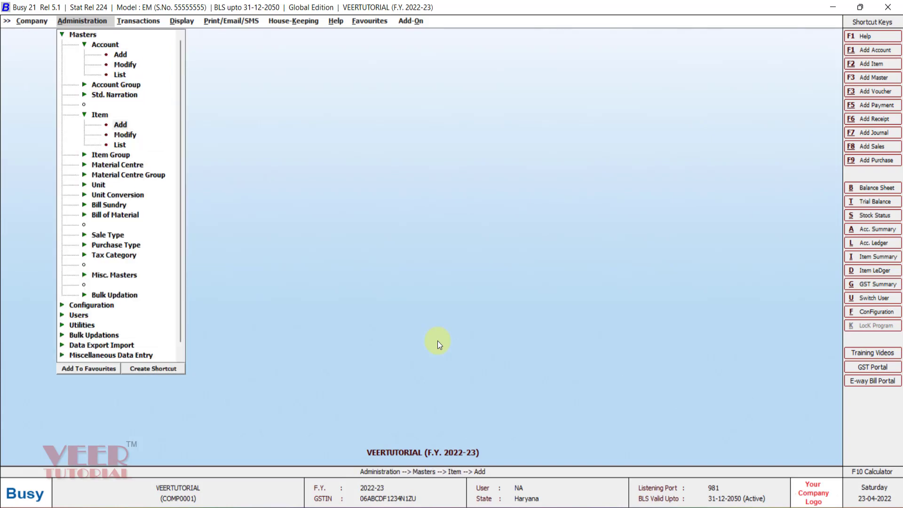
type("IT")
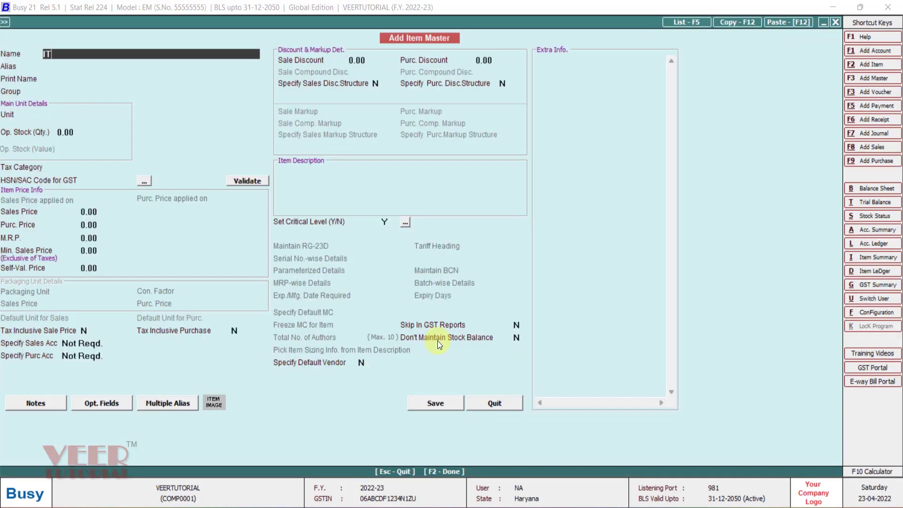
type("EM1")
key("Return")
key("Return")
key("Return")
Set ITEM1's unit to Pcs., its opening stock quantity to 1000 and its opening stock value to 100000.
key("Return")
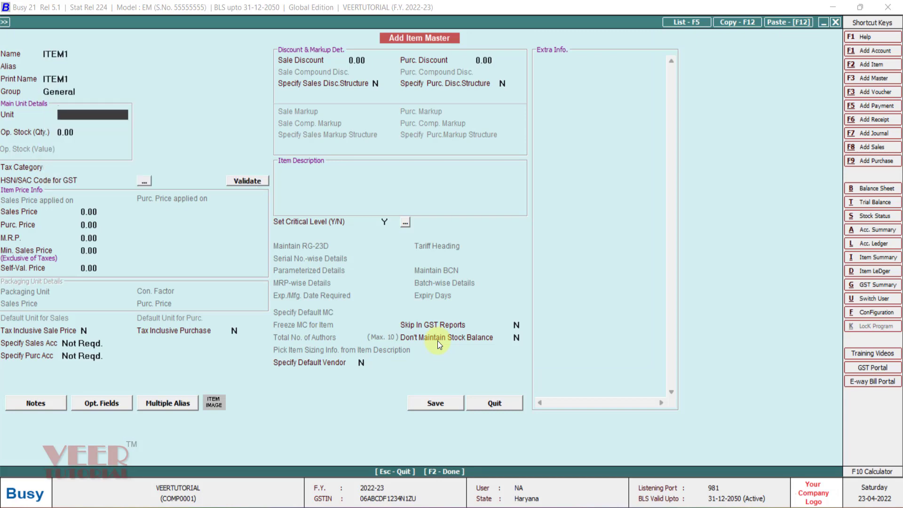
type("p")
key("Return")
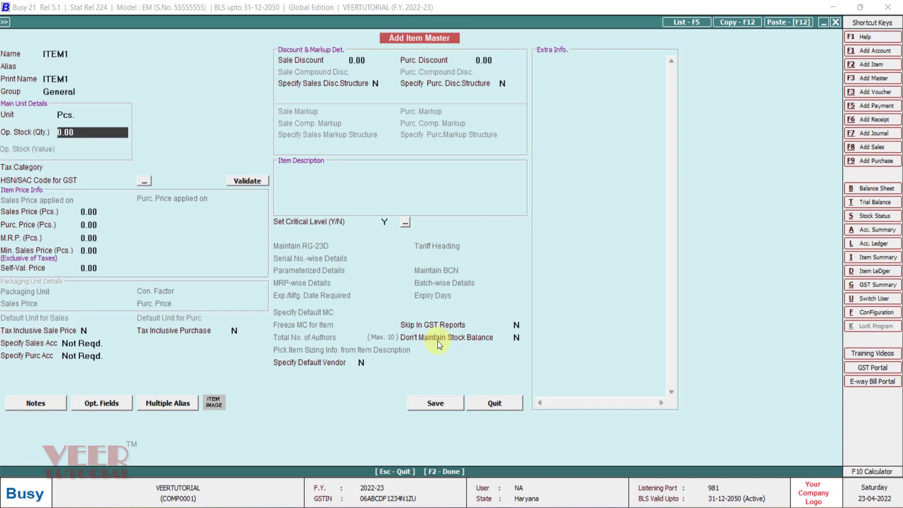
type("1000")
key("Return")
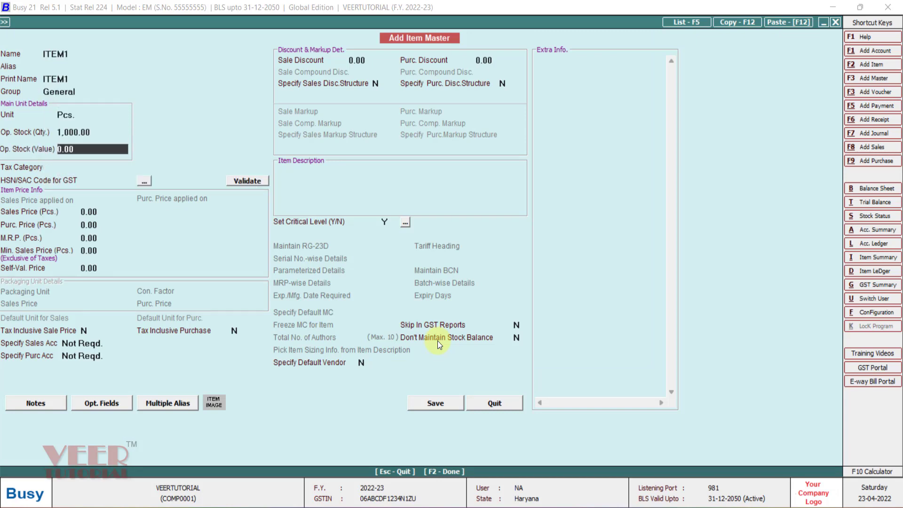
type("100000")
key("Return")
Set ITEM1's tax category to GST 18% and its HSN/SAC code to 7686.
key("Down")
key("Down")
key("Down")
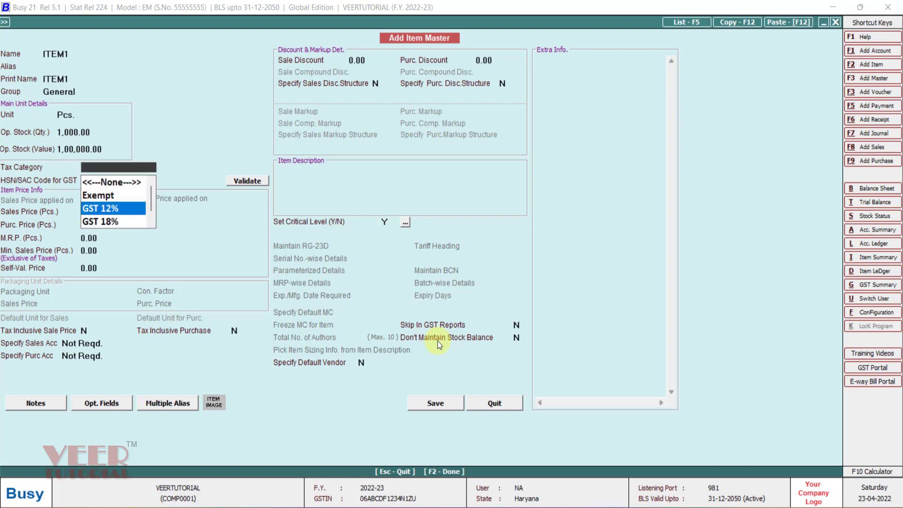
key("Return")
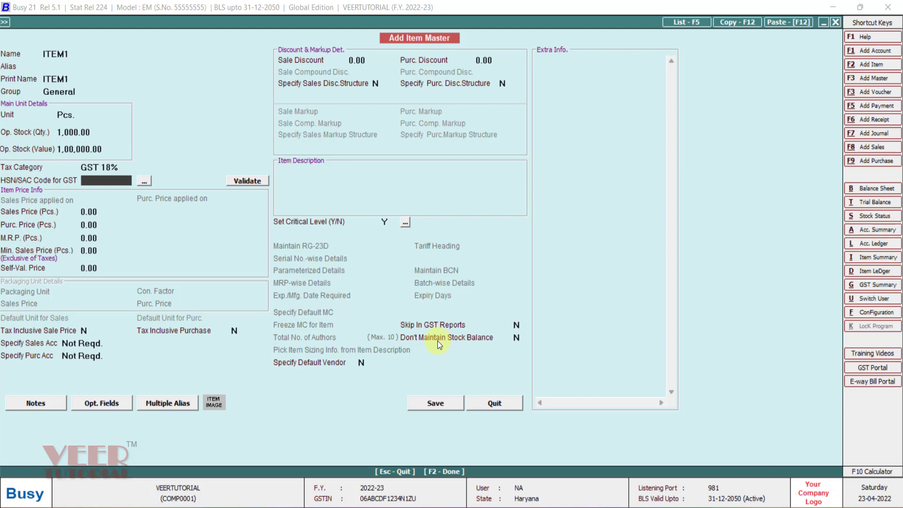
type("7686")
key("Return")
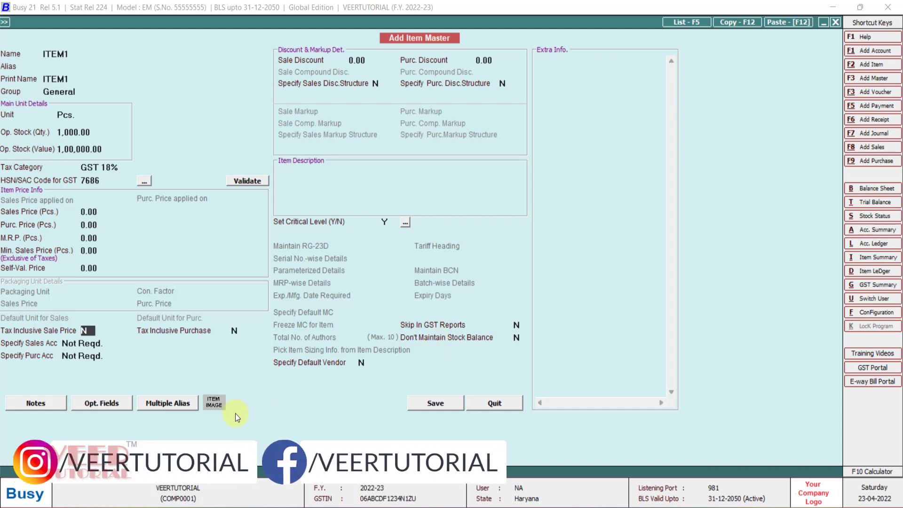
Add SKU1, SKU2 and SKU3 as multiple aliases of ITEM1, consulting the SKUs in the Amazon_Sales_Upload_Template workbook.
left_click(174, 406)
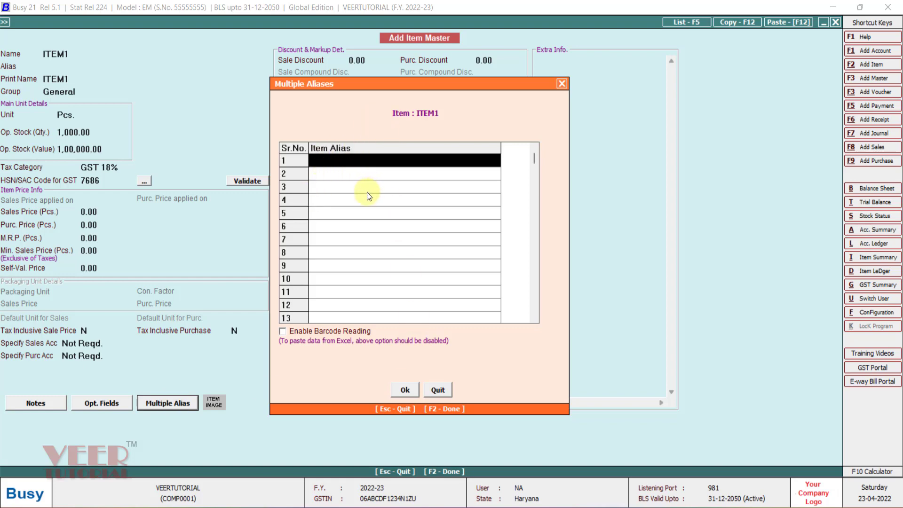
type("ITEM")
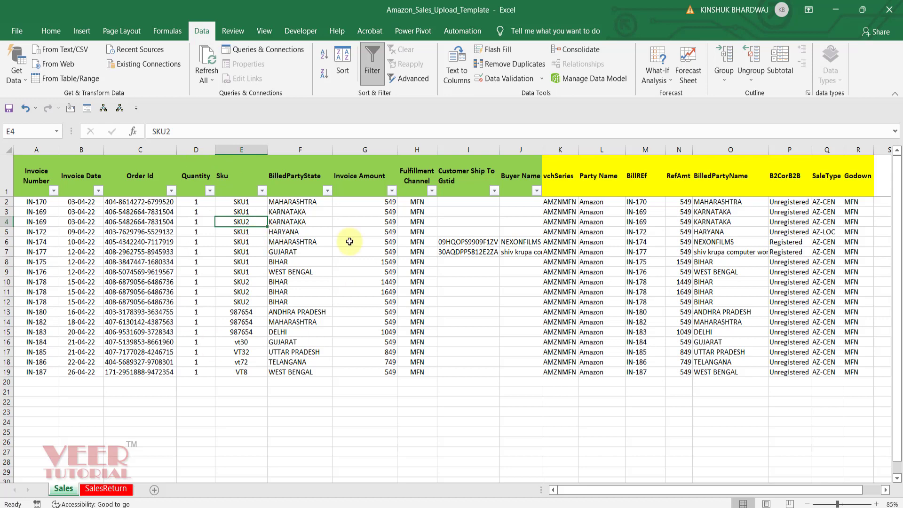
left_click(434, 507)
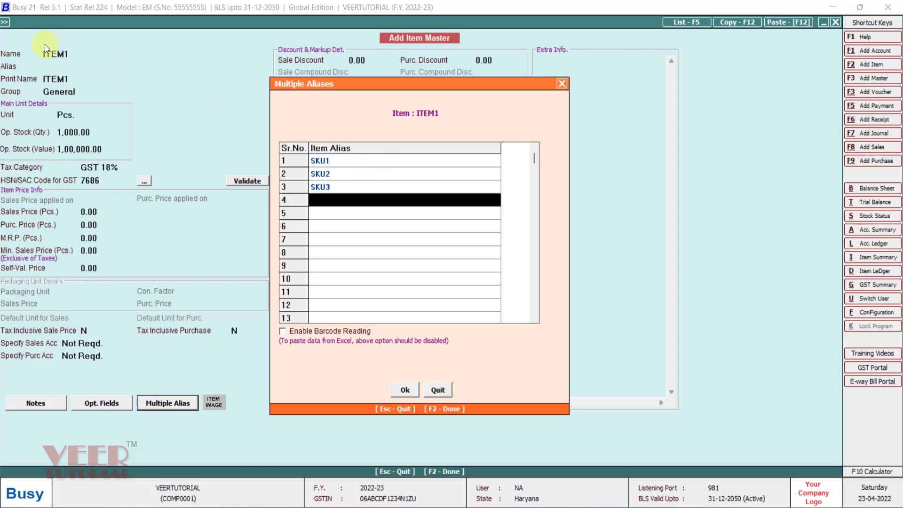
left_click(403, 390)
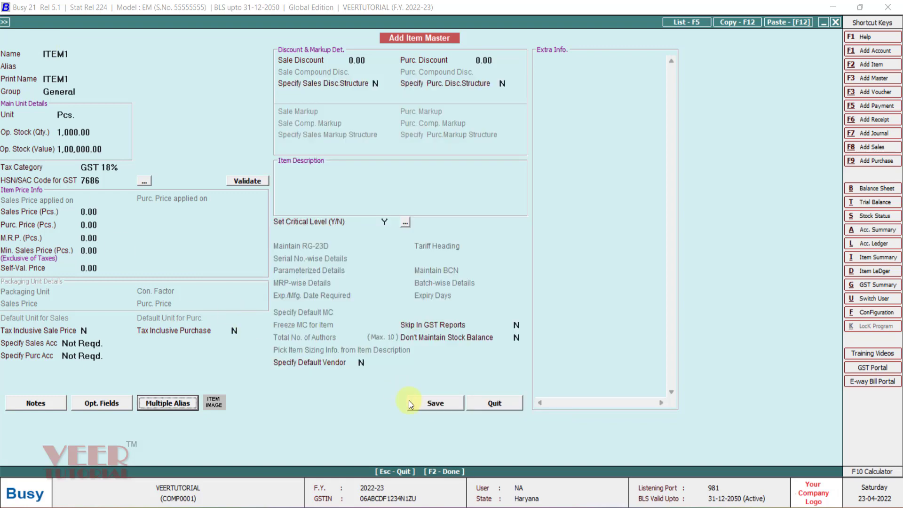
Save ITEM1 with its full opening stock of 1,000 Pcs. worth 1,00,000 in Main Store, and close the item form.
left_click(427, 403)
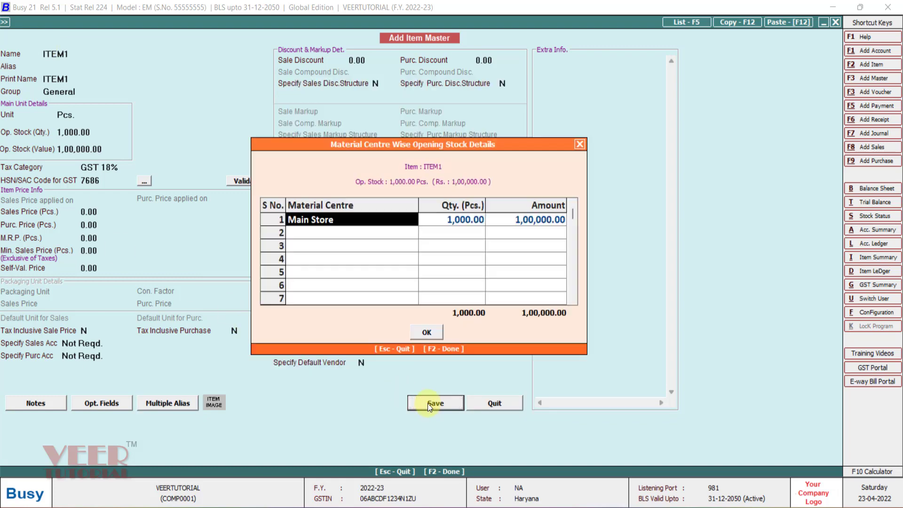
key("F2")
key("Escape")
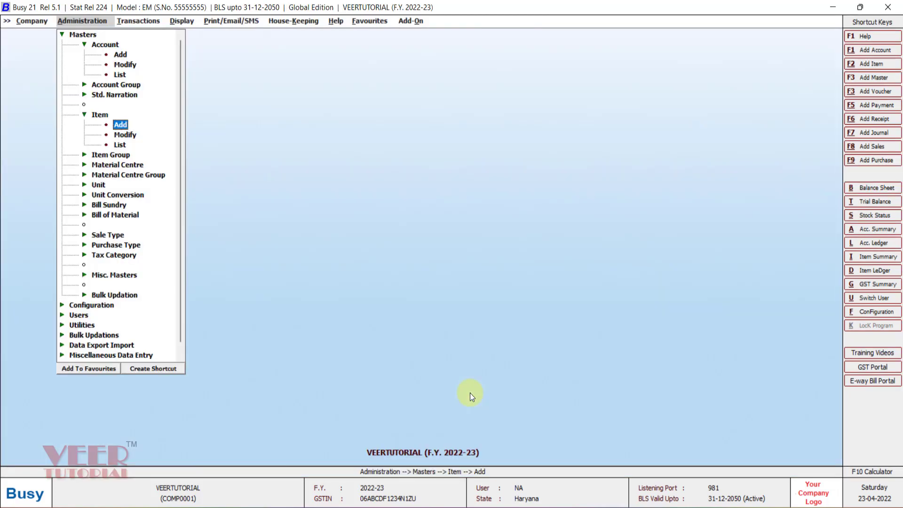
Switch to the Amazon_Sales_Upload_Template workbook in Excel and review the Sales sheet's columns from Invoice Number through BilledPartyState.
key("Escape")
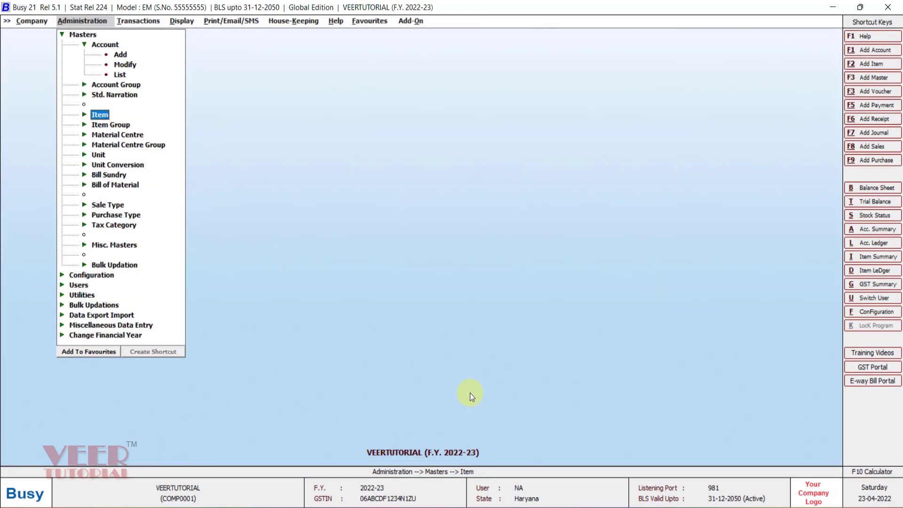
key("alt+Tab")
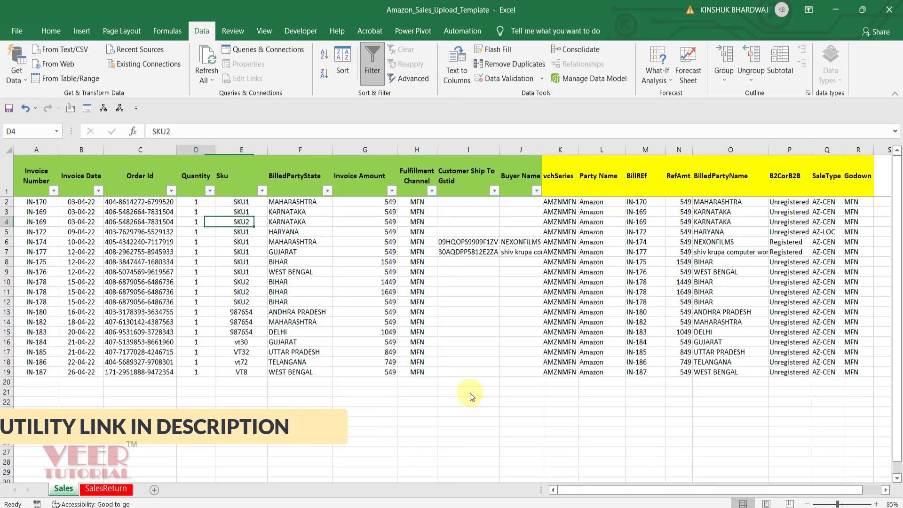
key("Left")
key("Left")
key("Left")
key("Left")
key("Up")
key("Up")
key("Up")
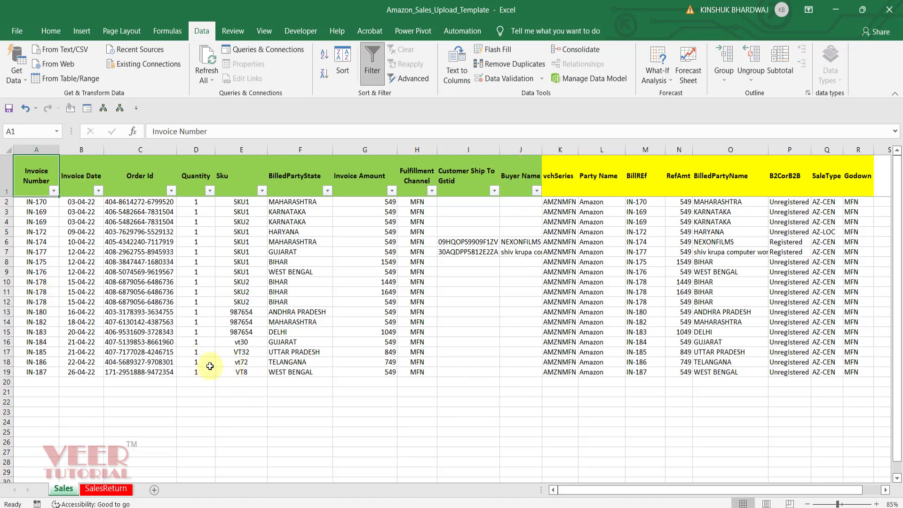
key("Down")
key("Down")
key("Down")
key("Down")
key("Down")
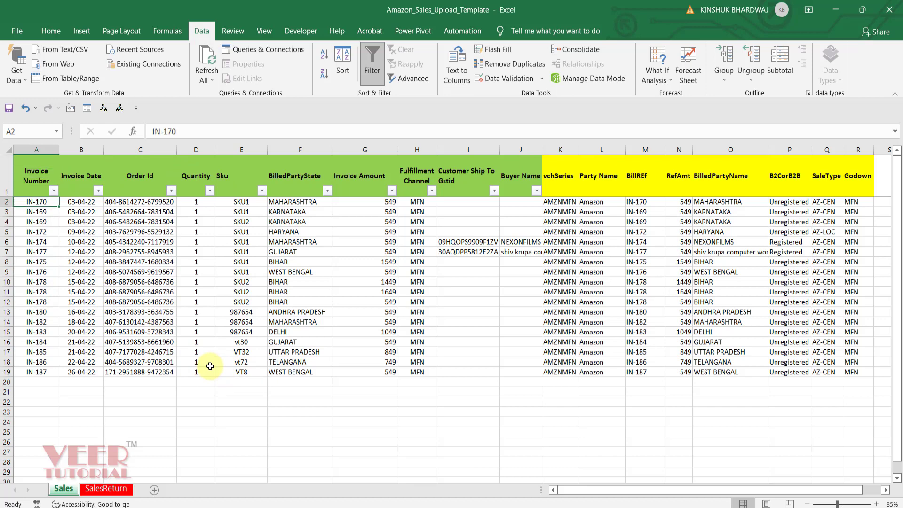
key("Right")
key("Right")
key("Right")
key("Right")
key("Right")
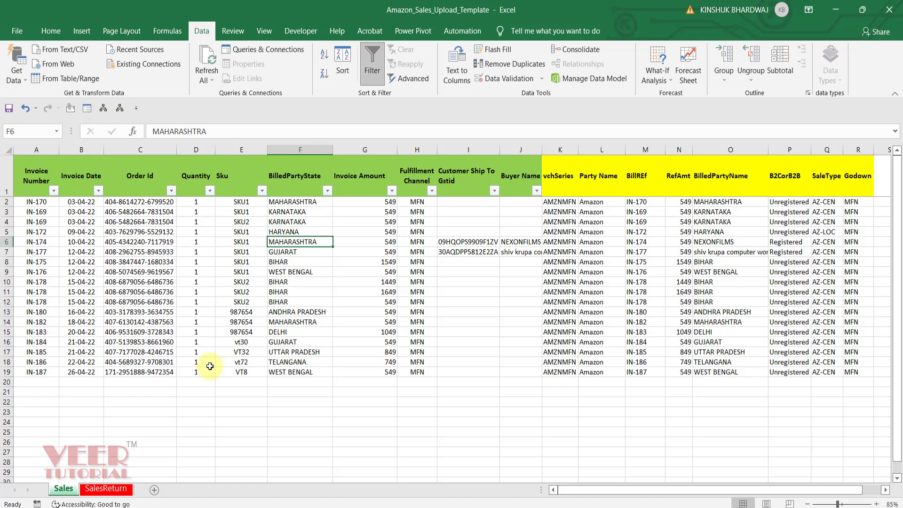
Examine the Sales sheet's Invoice Amount, Fulfillment Channel, GSTIN and Buyer Name columns, and the yellow formula columns through B2CorB2B.
key("Right")
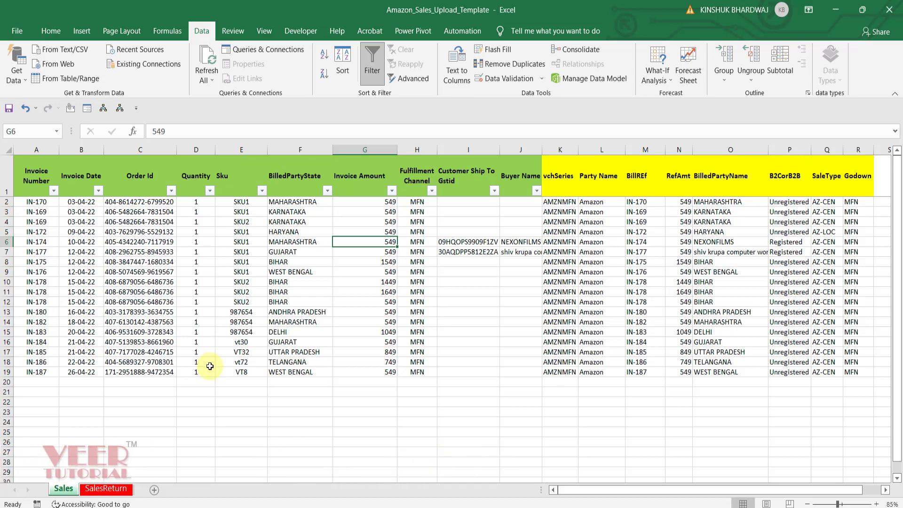
key("Right")
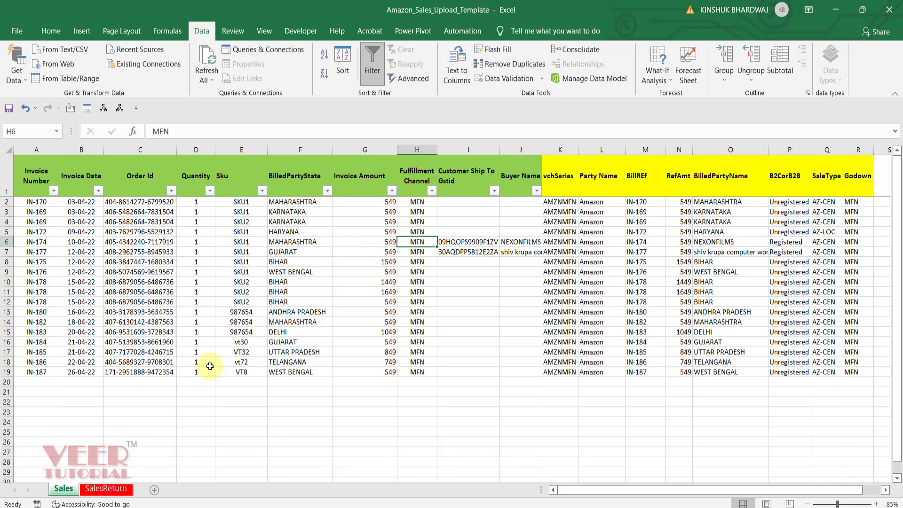
key("Right")
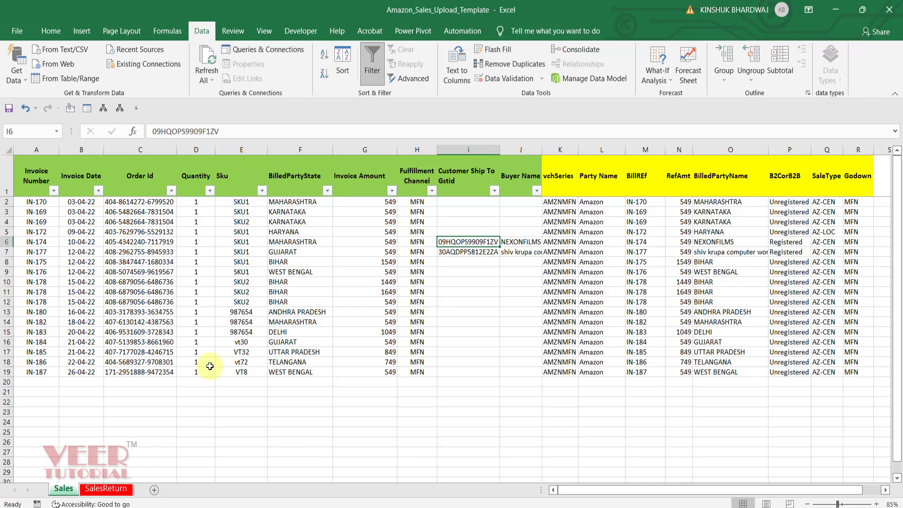
key("Down")
key("Right")
key("Up")
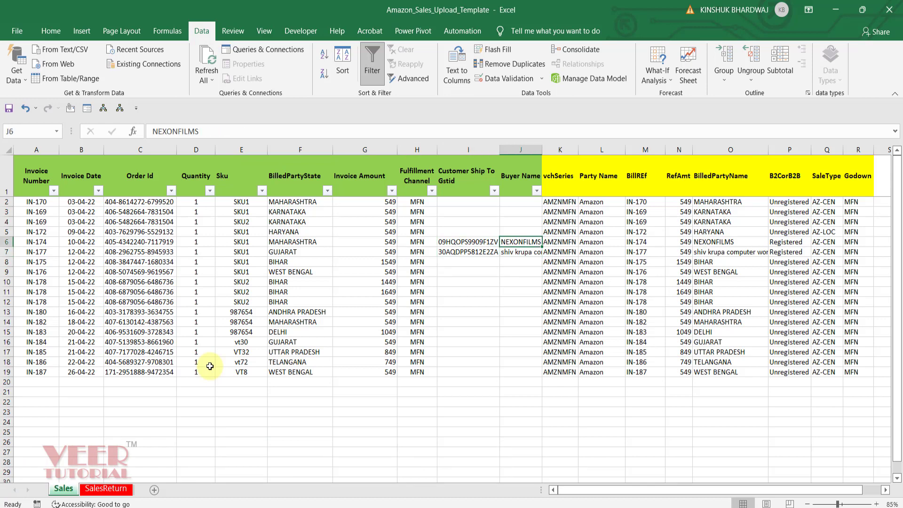
key("Right")
key("Right")
key("Right")
key("Right")
key("Right")
key("Right")
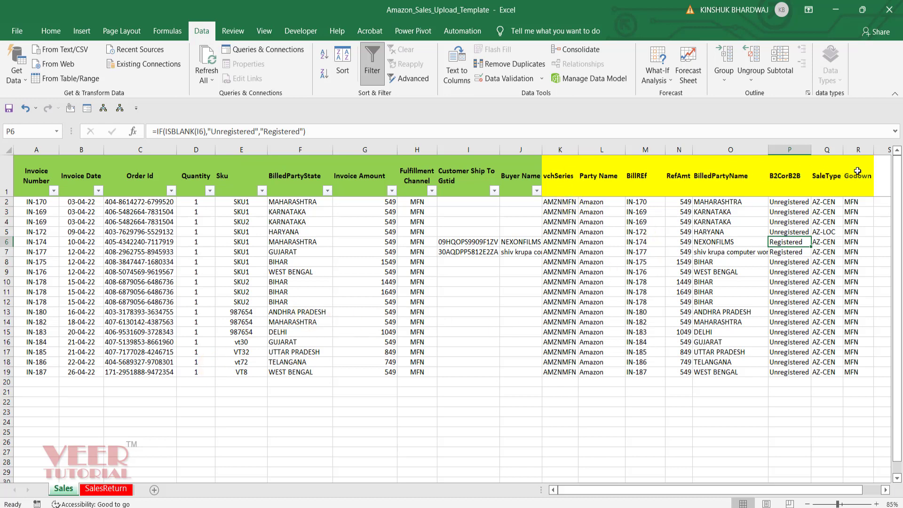
Copy the yellow-column formulas K19:R19 of the Sales sheet to row 21, and undo the paste.
left_click_drag(560, 372, 847, 371)
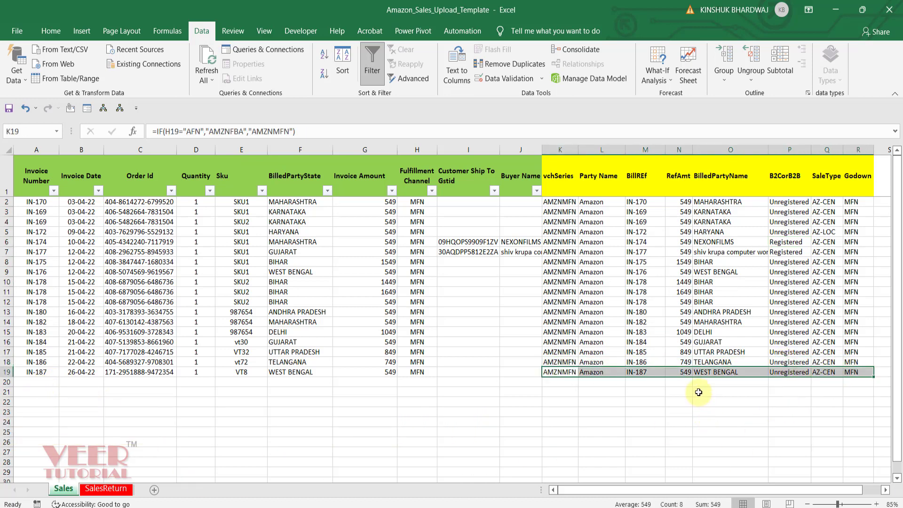
key("ctrl+c")
left_click(565, 393)
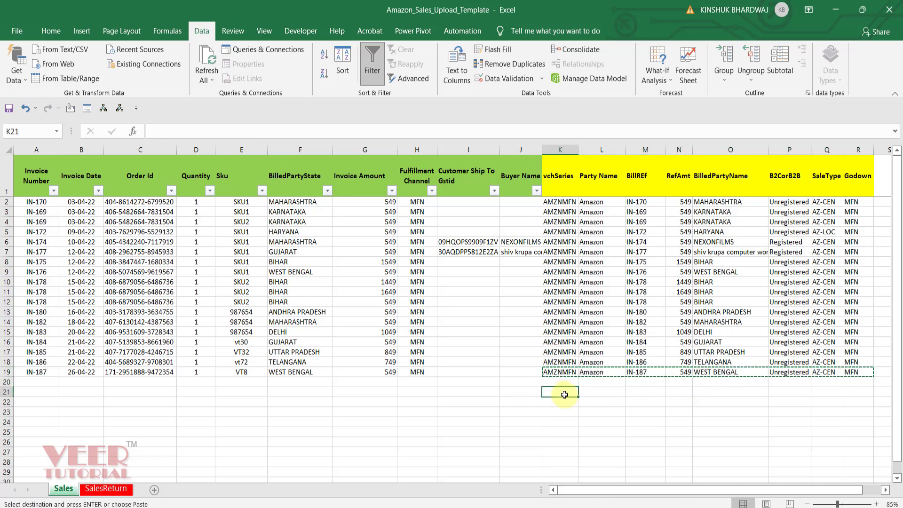
key("ctrl+v")
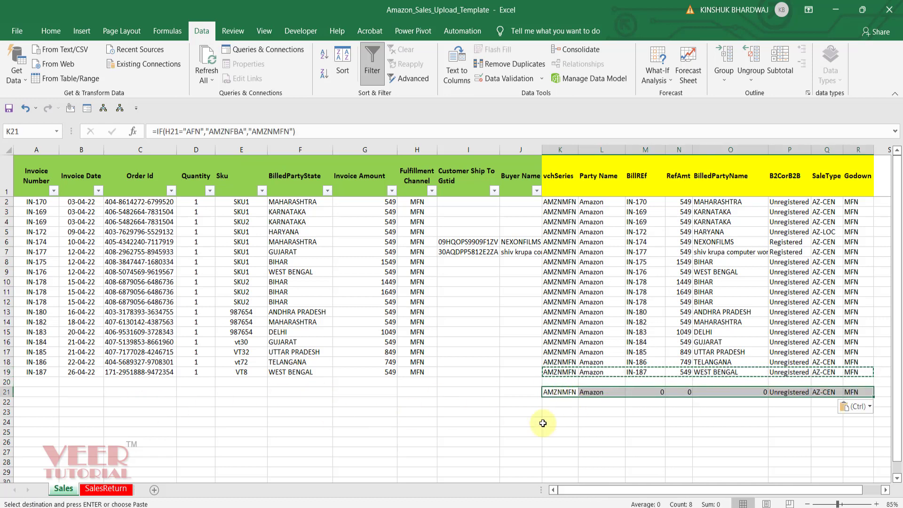
key("Escape")
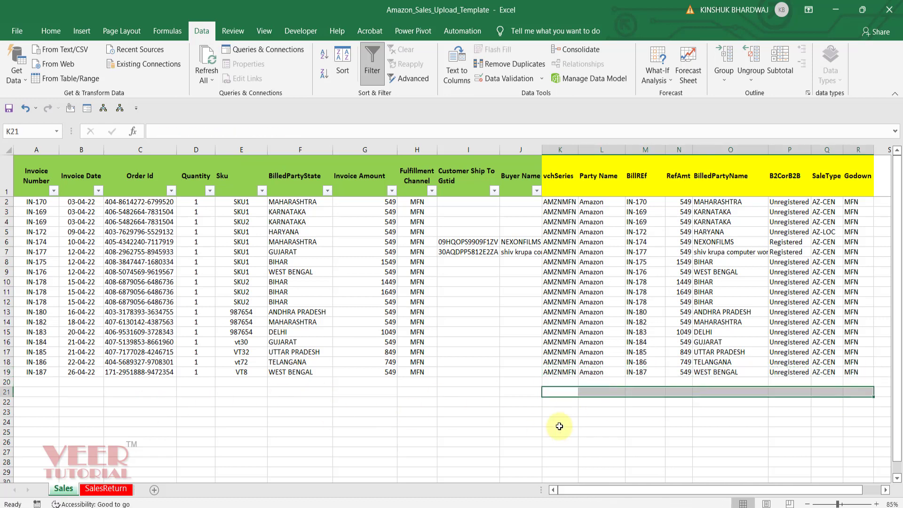
key("ctrl+z")
left_click(776, 431)
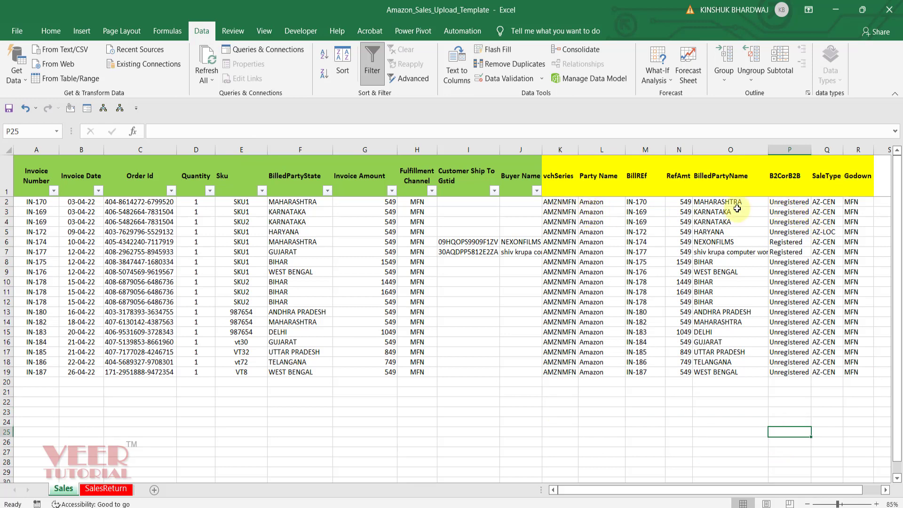
Inspect the row 2 formulas of the Sales sheet's yellow columns, including the Haryana state condition in the SaleType formula.
left_click(786, 202)
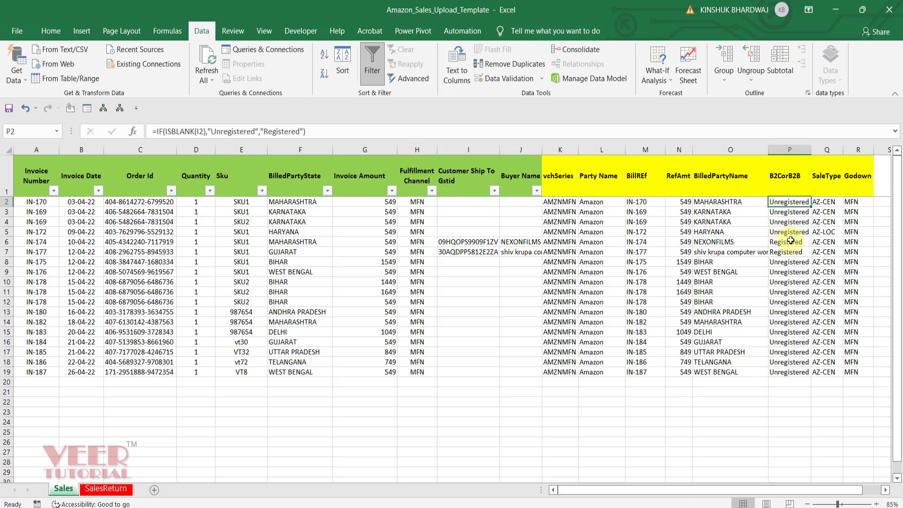
key("Left")
key("Left")
key("Left")
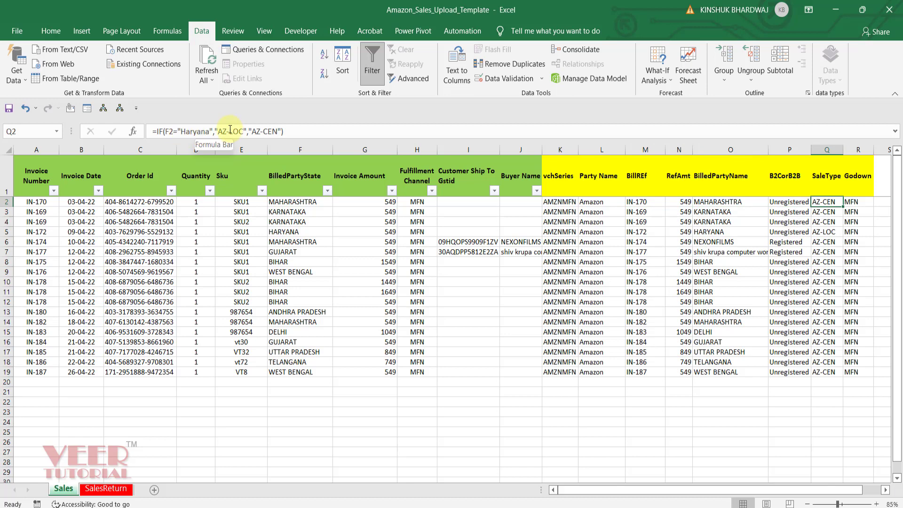
left_click_drag(181, 133, 210, 132)
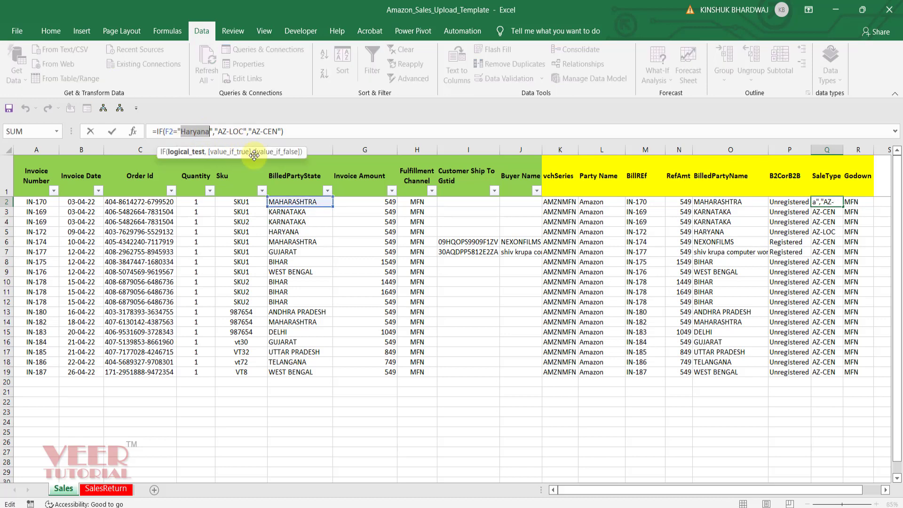
key("Escape")
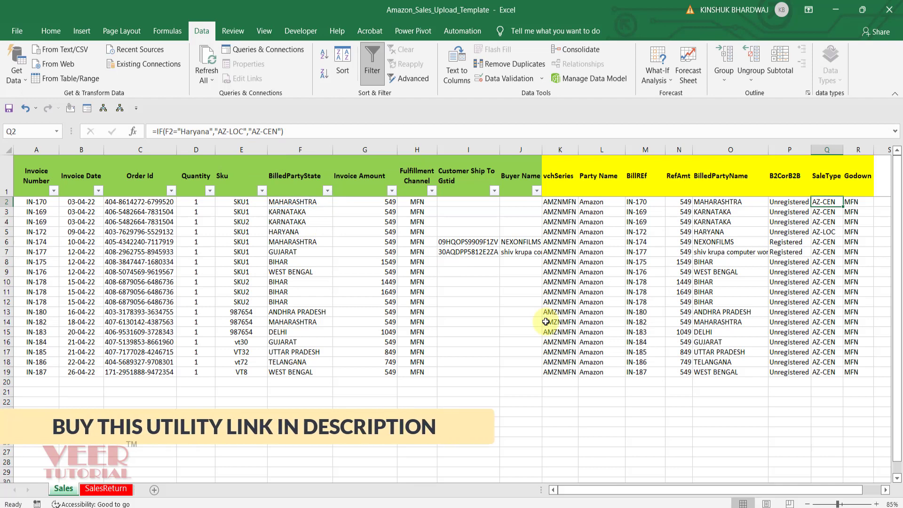
Review the SalesReturn sheet's columns through Credit Note Date, and check the invoice date format in B2.
left_click(106, 489)
left_click(35, 215)
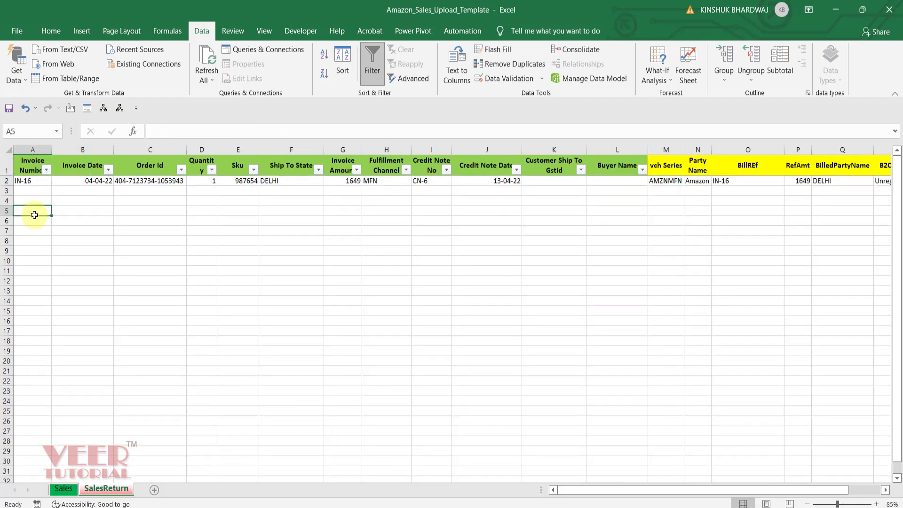
key("Right")
key("Right")
key("Right")
key("Right")
key("Right")
key("Right")
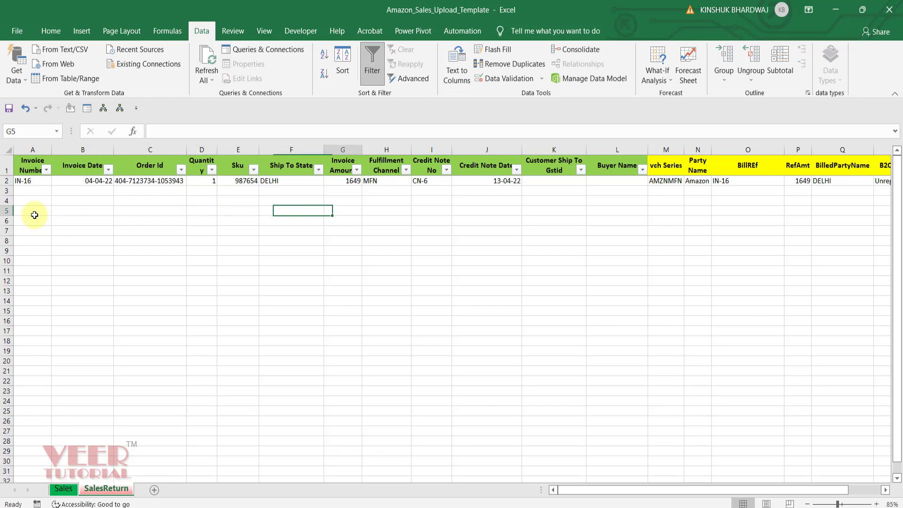
key("Right")
key("Right")
key("Right")
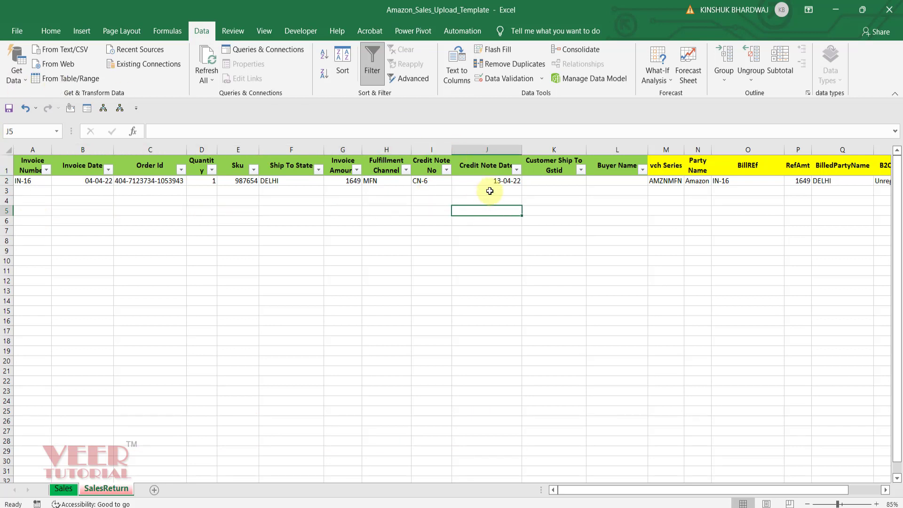
left_click(93, 181)
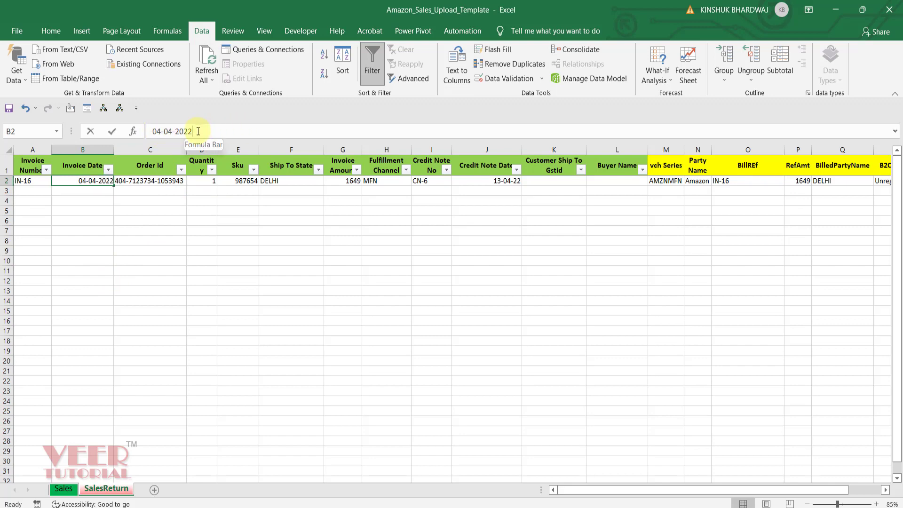
In the MTR_B2C-APRIL-2022 workbook, clear the Transaction Type filter and insert a blank column after Invoice Date.
key("alt+Tab")
left_click(222, 210)
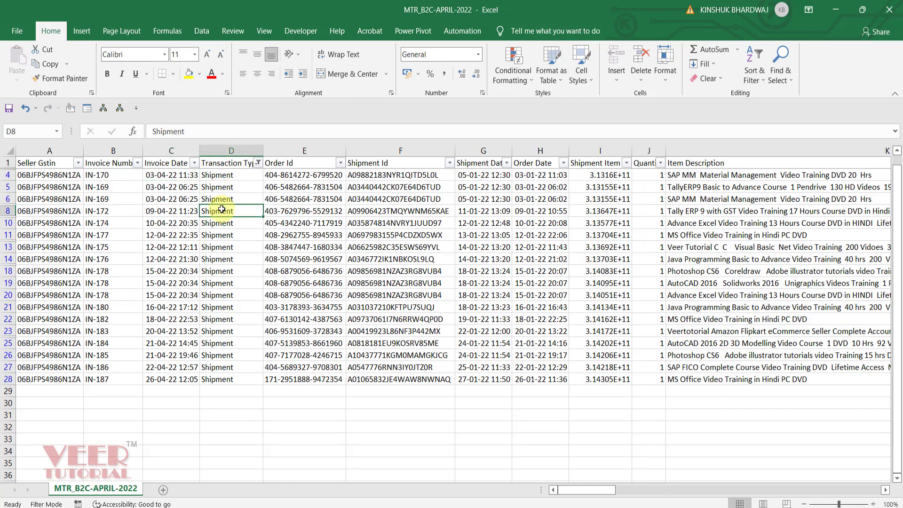
key("alt+a")
key("c")
right_click(226, 150)
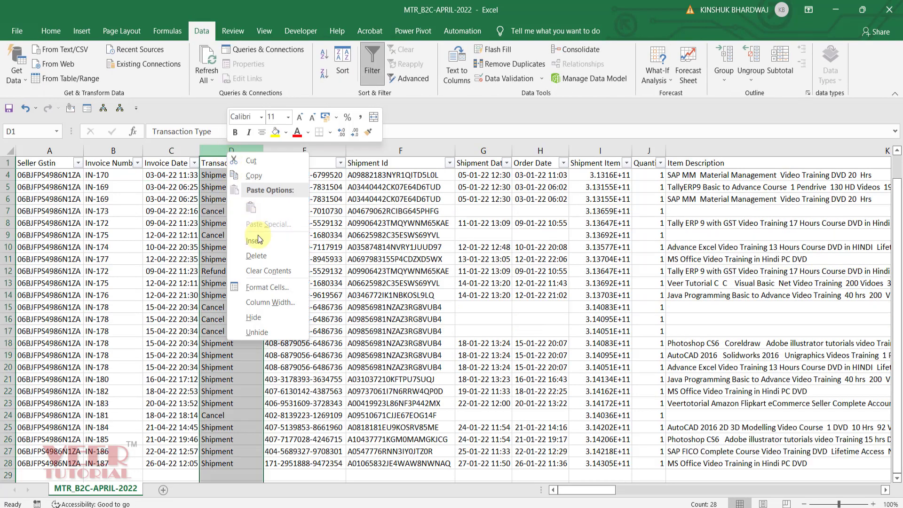
left_click(251, 238)
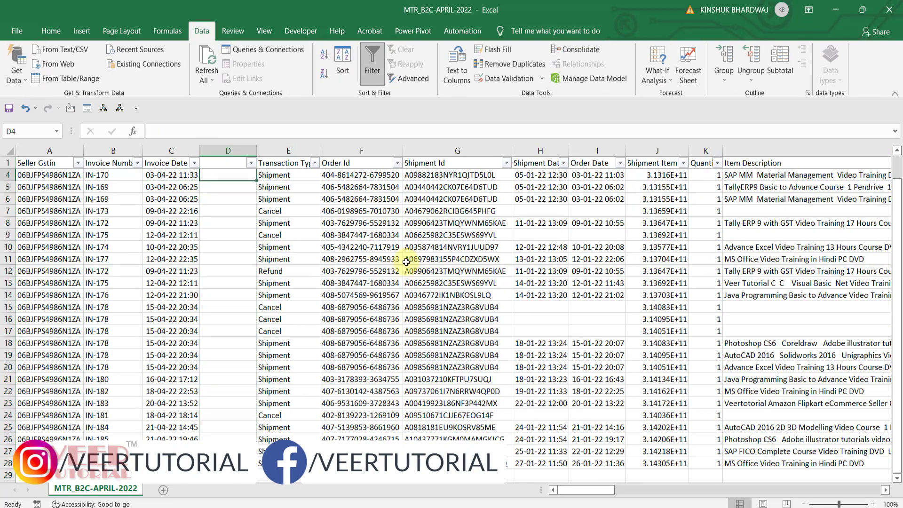
Convert the Invoice Date column to Text format with Text to Columns, and autofit the column width.
left_click(171, 151)
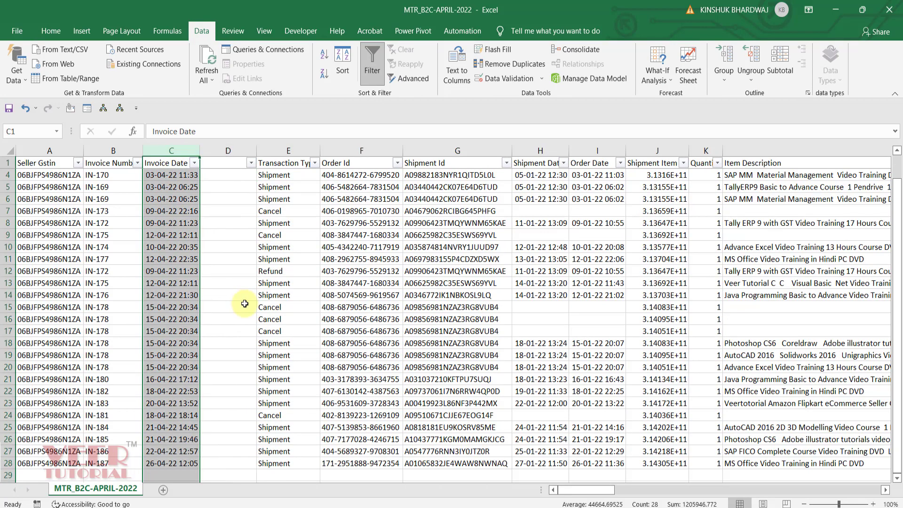
key("alt+d")
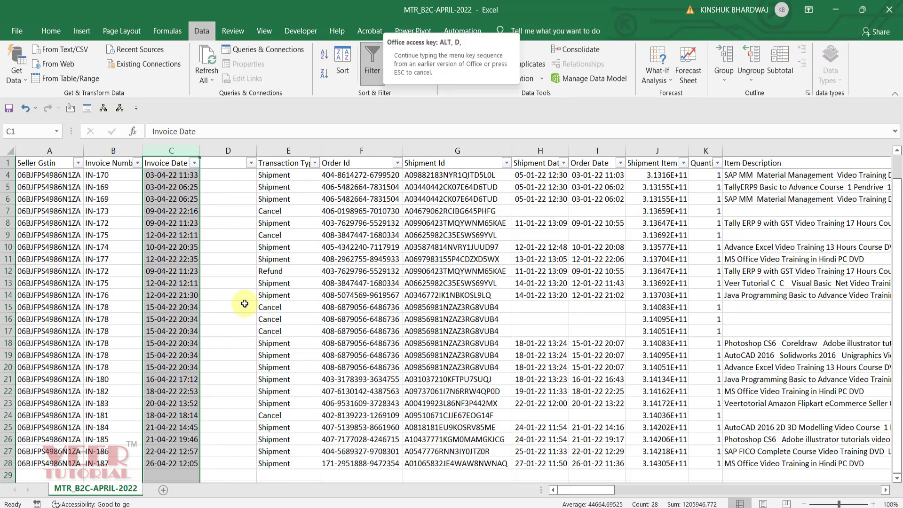
key("e")
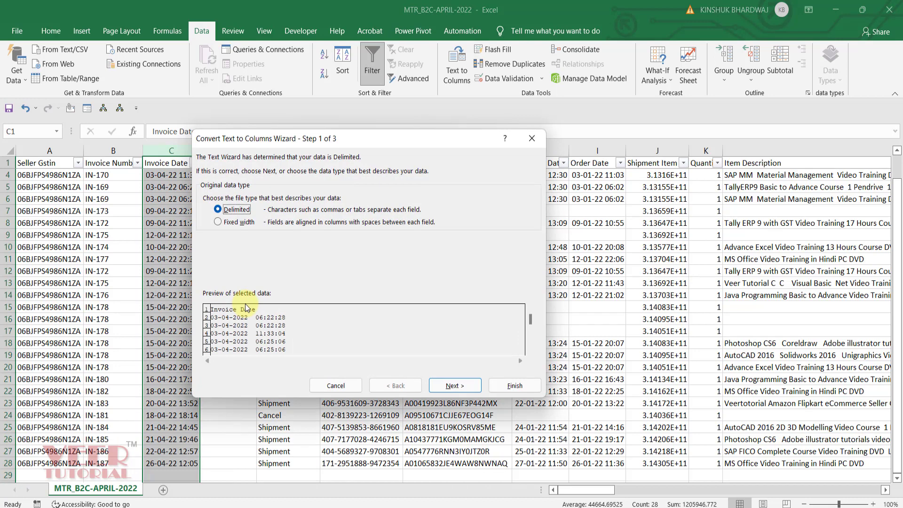
left_click(458, 385)
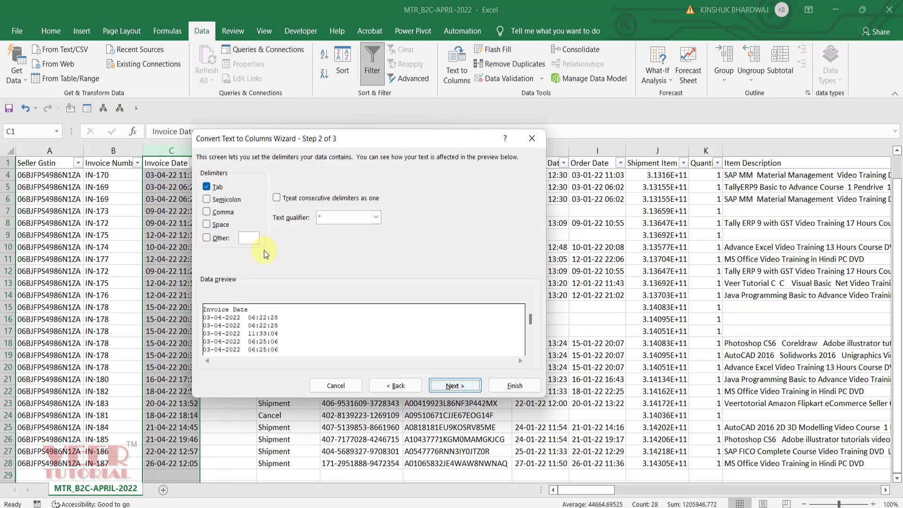
left_click(459, 386)
left_click(214, 198)
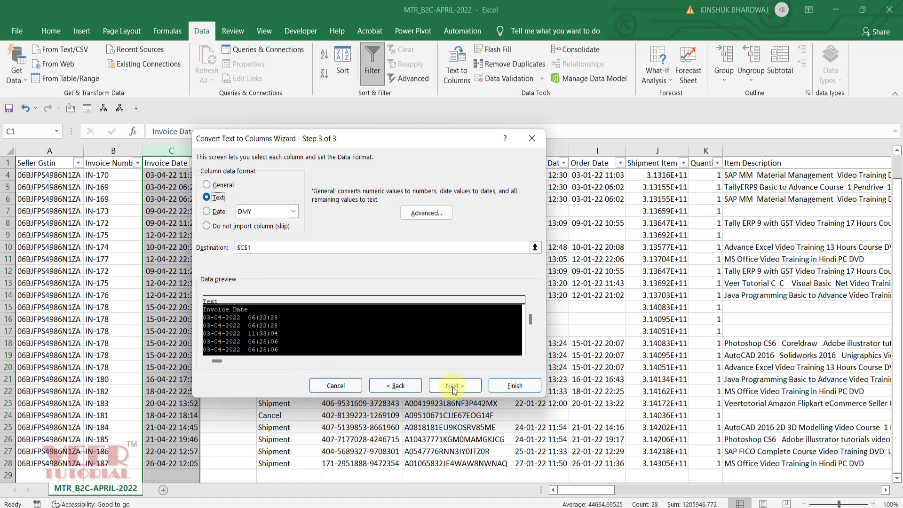
left_click(515, 386)
double_click(200, 150)
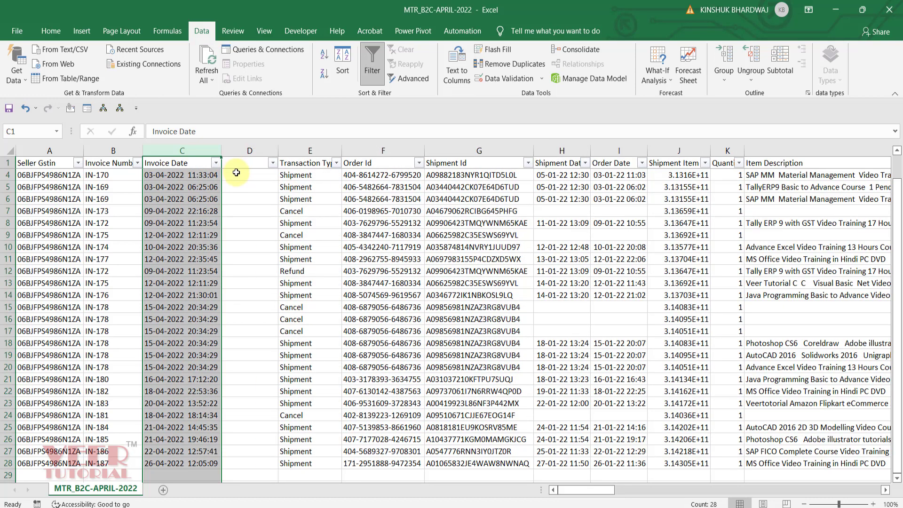
Enter the formula =LEFT(C4,10) in D4 to extract the date without the time.
left_click(259, 177)
type("=LEFT(")
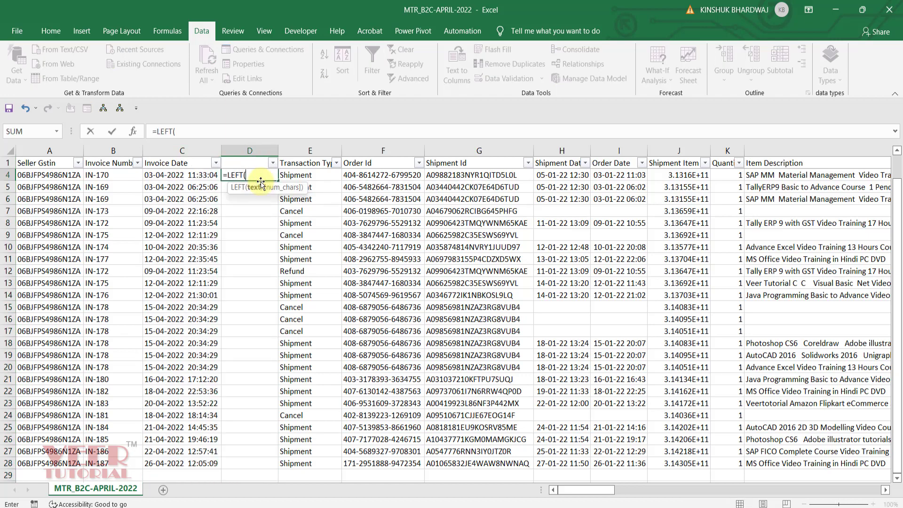
key("Left")
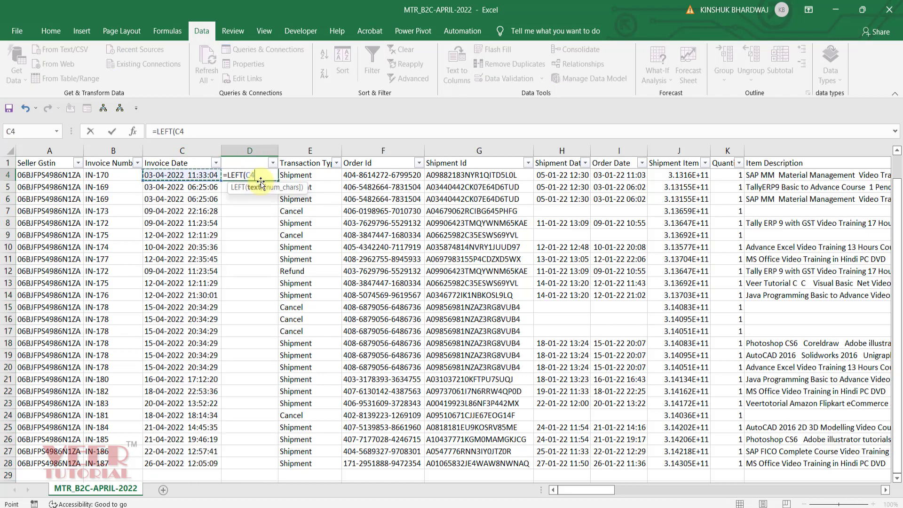
type(",10")
key("ctrl+Return")
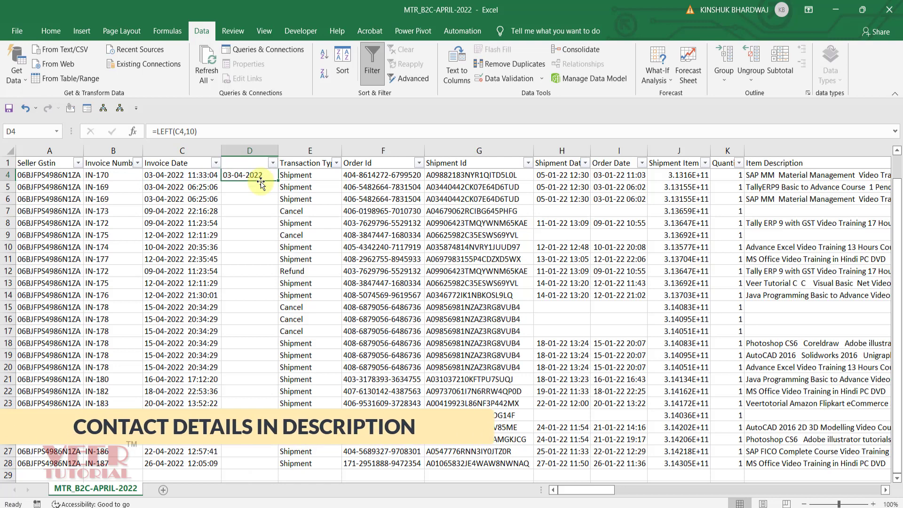
Copy the LEFT date formula from D4 into D5.
key("ctrl+c")
key("Down")
key("ctrl+v")
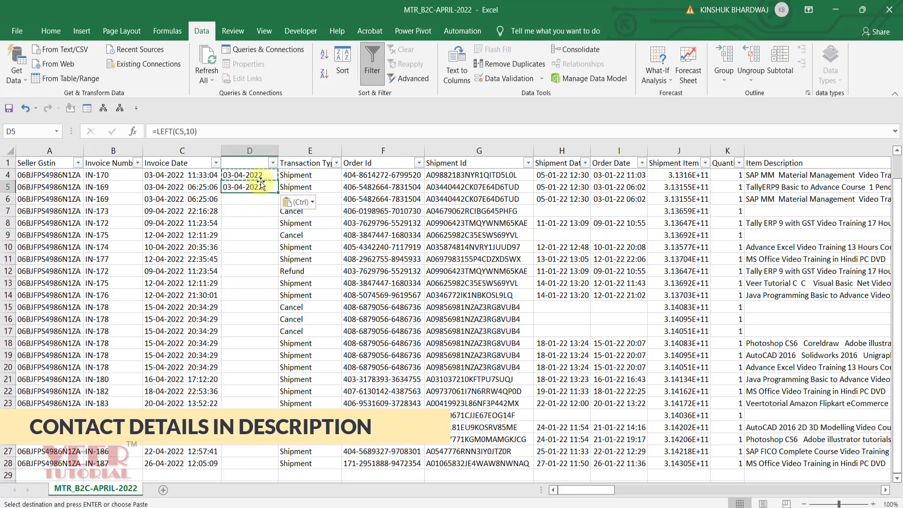
key("Escape")
Replace the formulas in D4:D5 with their values, keeping the source formatting.
key("Up")
key("shift+Down")
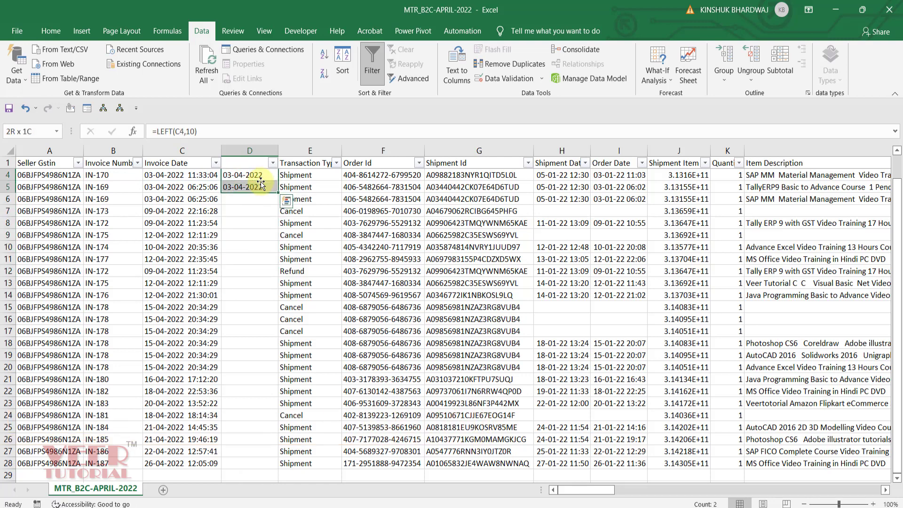
key("ctrl+c")
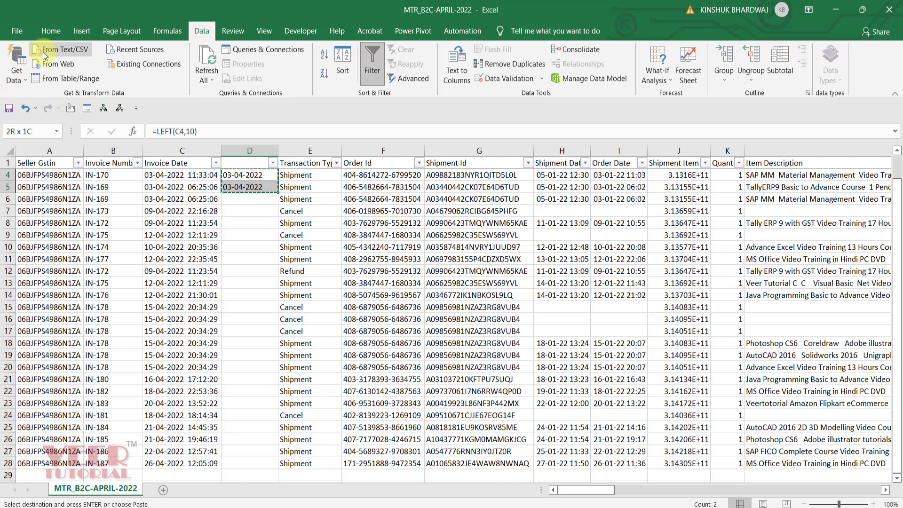
left_click(51, 30)
left_click(16, 80)
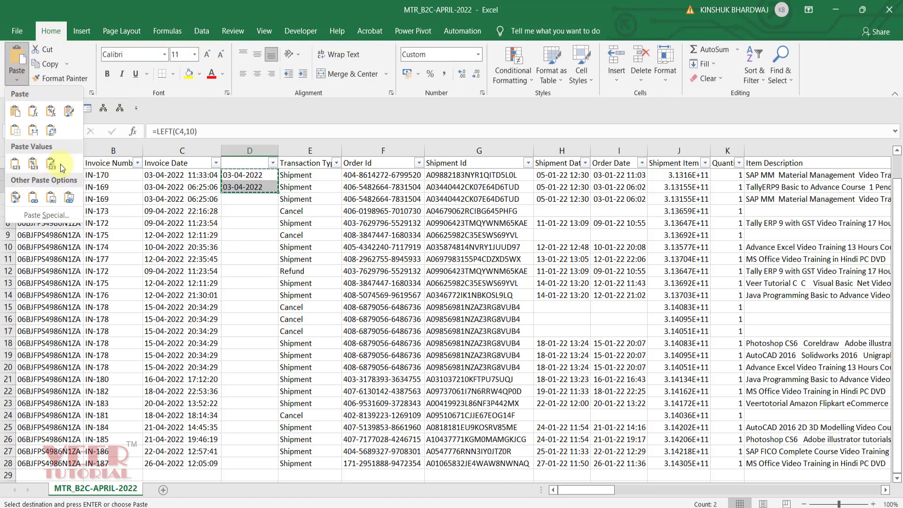
left_click(59, 164)
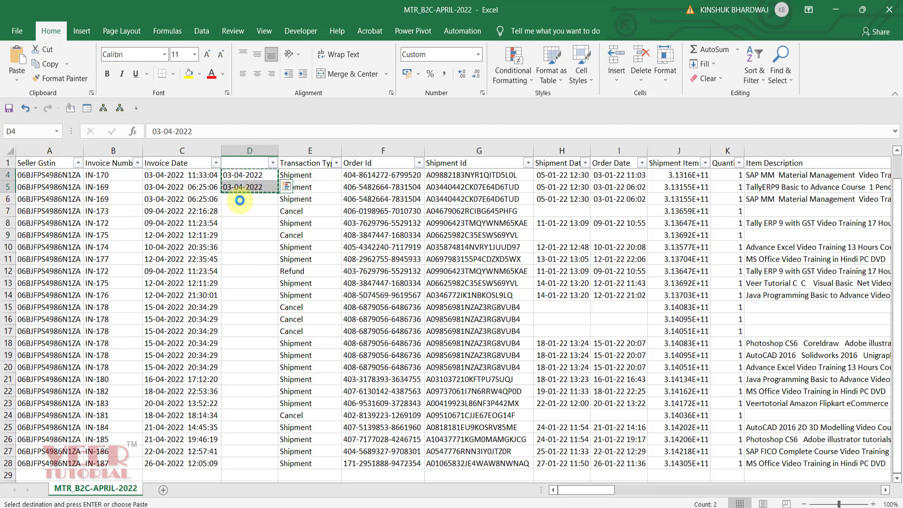
Overwrite the Invoice Date cells C4:C5 with the time-free dates copied from D4:D5.
left_click_drag(171, 175, 200, 188)
key("ctrl+v")
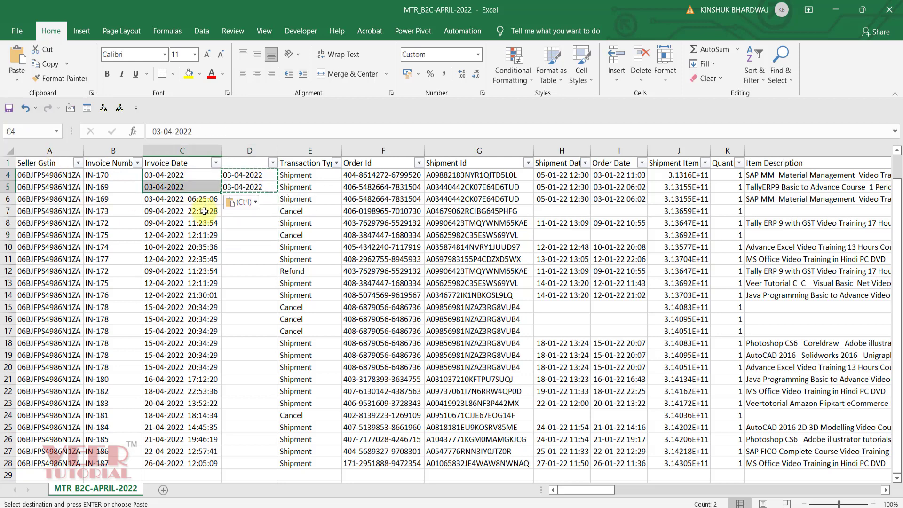
left_click(255, 209)
left_click(184, 189)
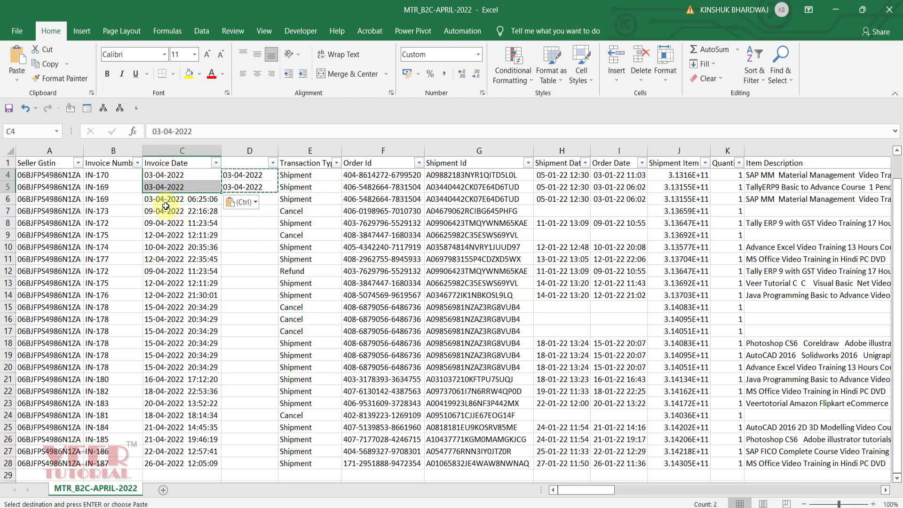
Switch to the Amazon_Sales_Upload_Template workbook and check the Credit Note Date format in J2 of the SalesReturn sheet.
key("alt+Tab")
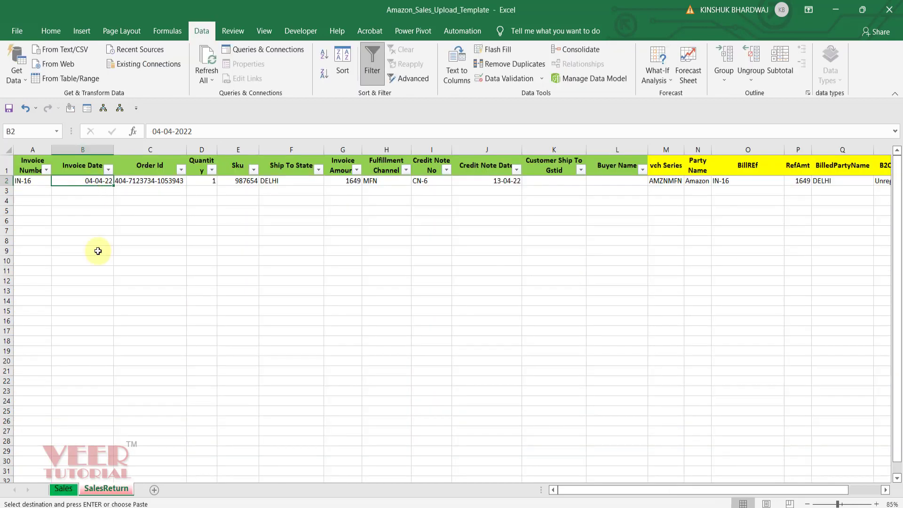
left_click(64, 488)
left_click(107, 489)
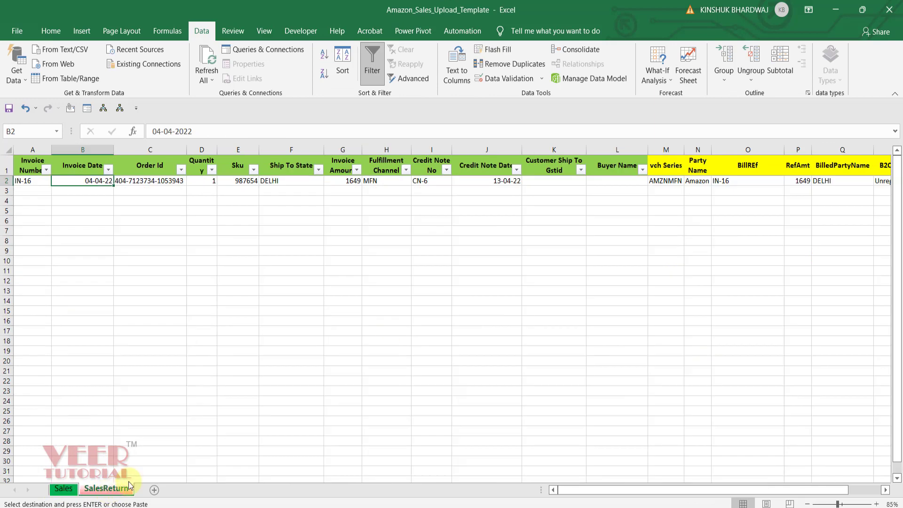
left_click(499, 182)
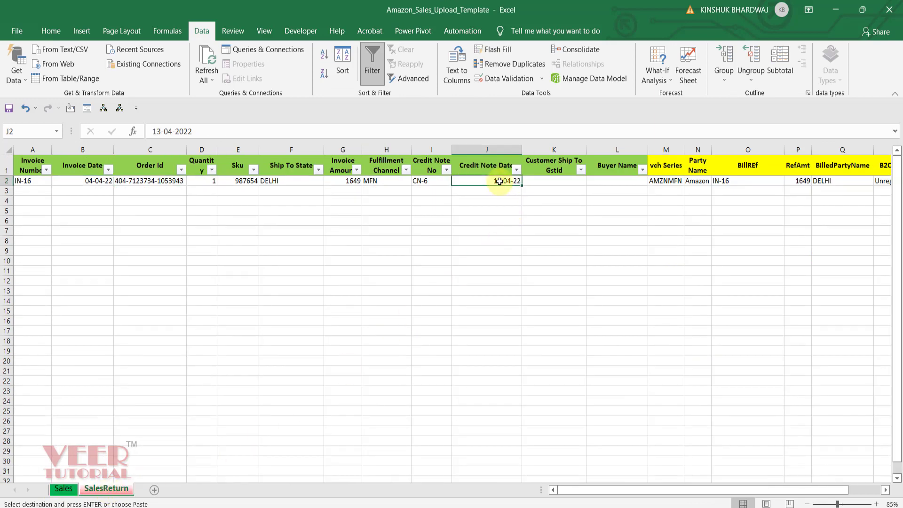
Switch to File Explorer and examine the import format files in the confg folder's amazon and flipkart subfolders.
key("alt+Tab")
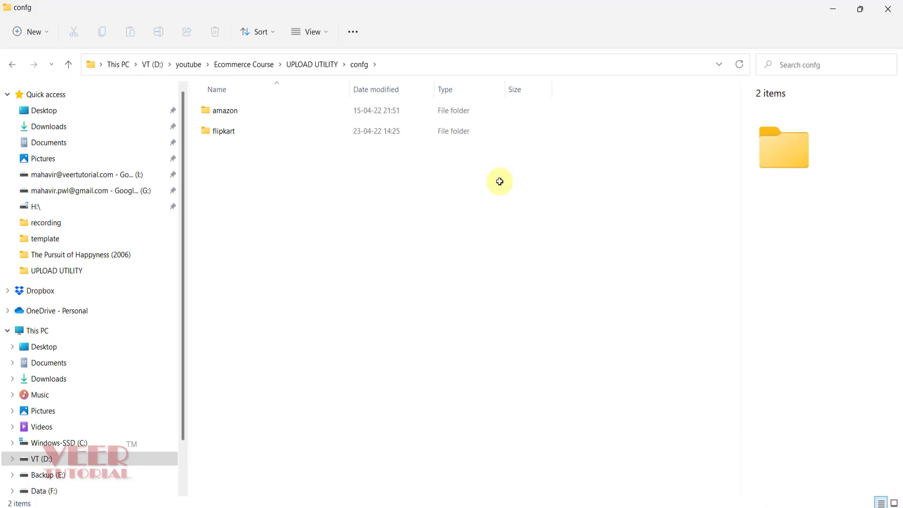
left_click(238, 115)
double_click(238, 115)
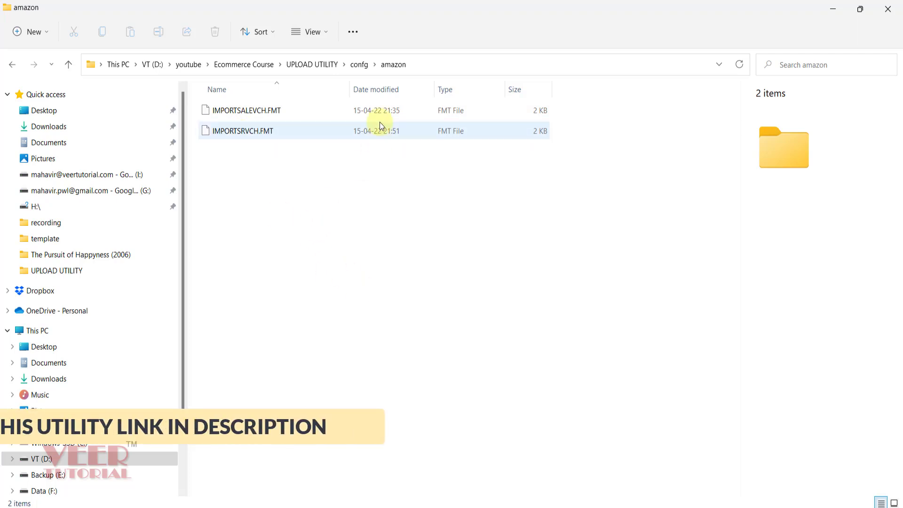
left_click(360, 64)
left_click(237, 134)
double_click(236, 133)
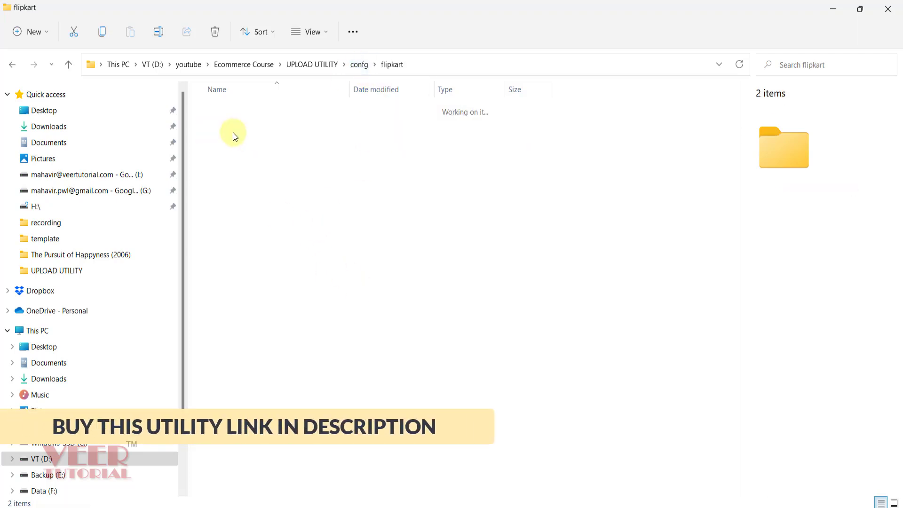
left_click(362, 64)
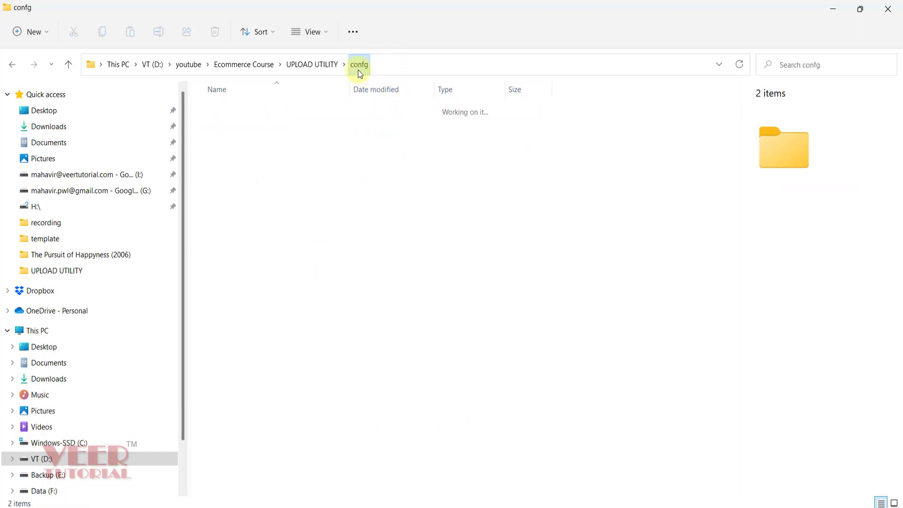
double_click(248, 114)
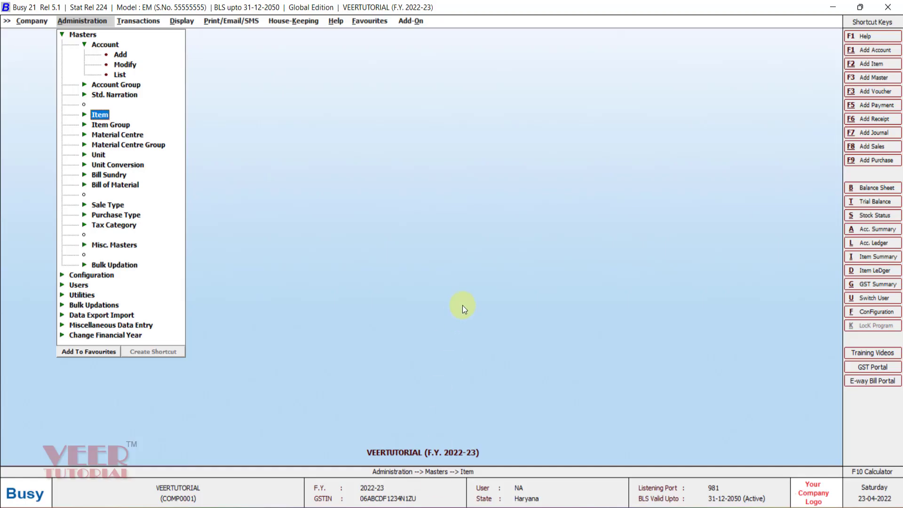
Switch to Busy, start Import Vouchers from Excel for the Sales voucher type, and open the format configuration.
key("Escape")
key("Down")
key("Down")
key("Down")
key("Down")
key("Down")
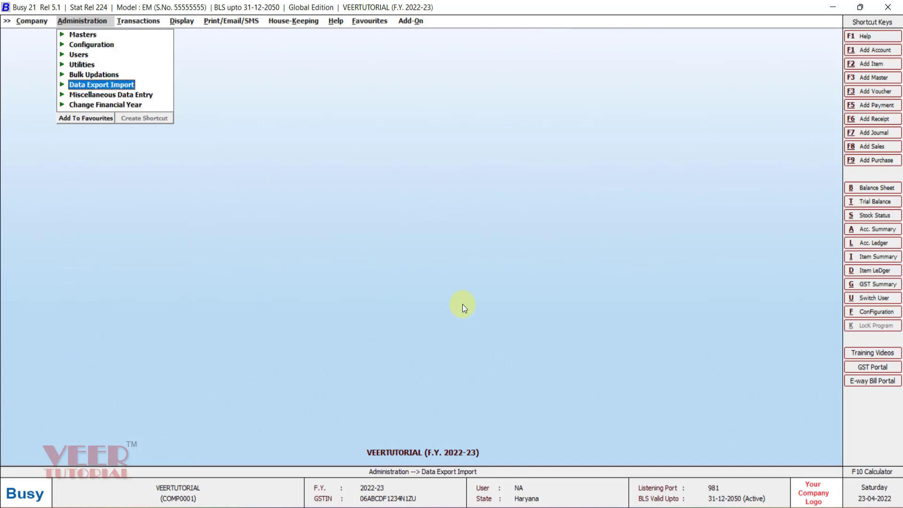
key("Return")
key("Down")
key("Down")
key("Down")
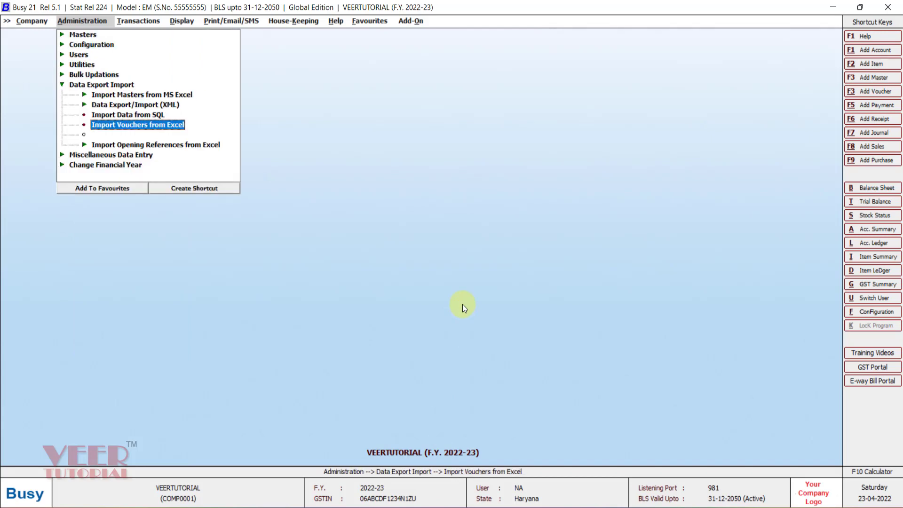
key("Return")
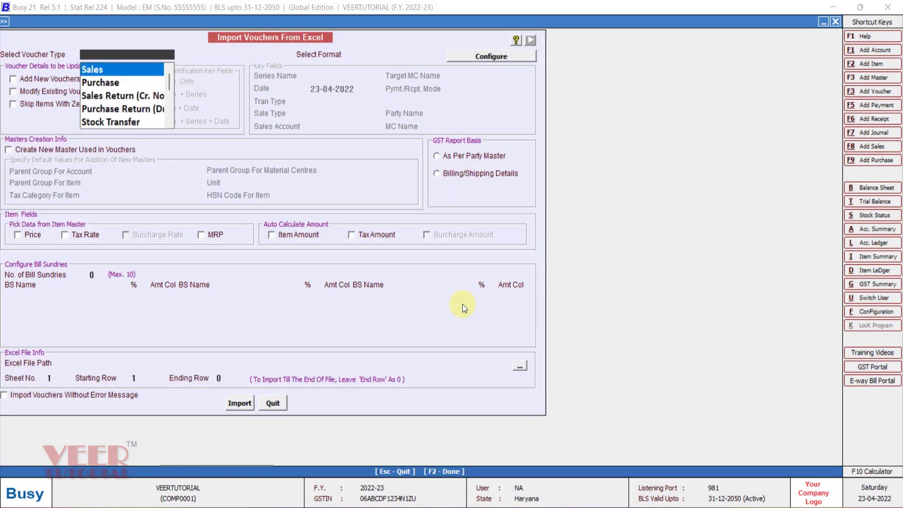
key("Return")
left_click(486, 61)
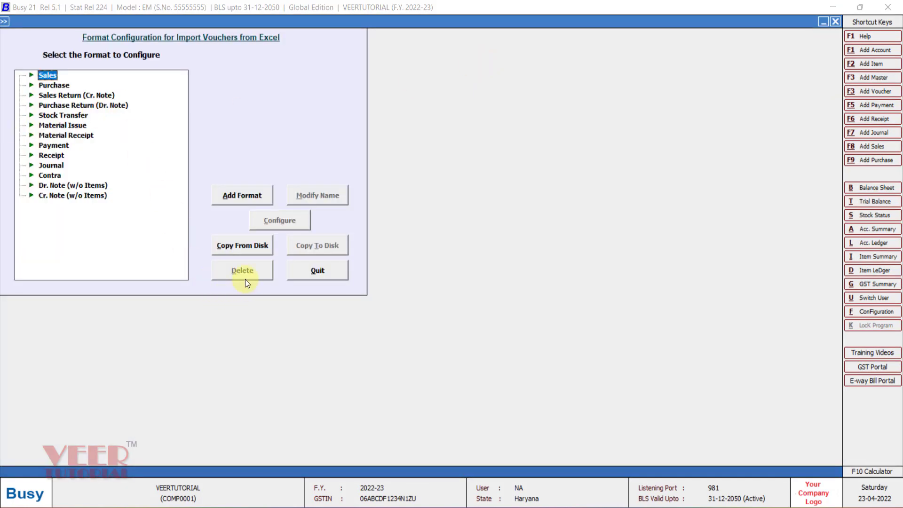
Copy the voucher import formats from disk, using the UPLOAD UTILITY\confg\amazon folder.
left_click(244, 250)
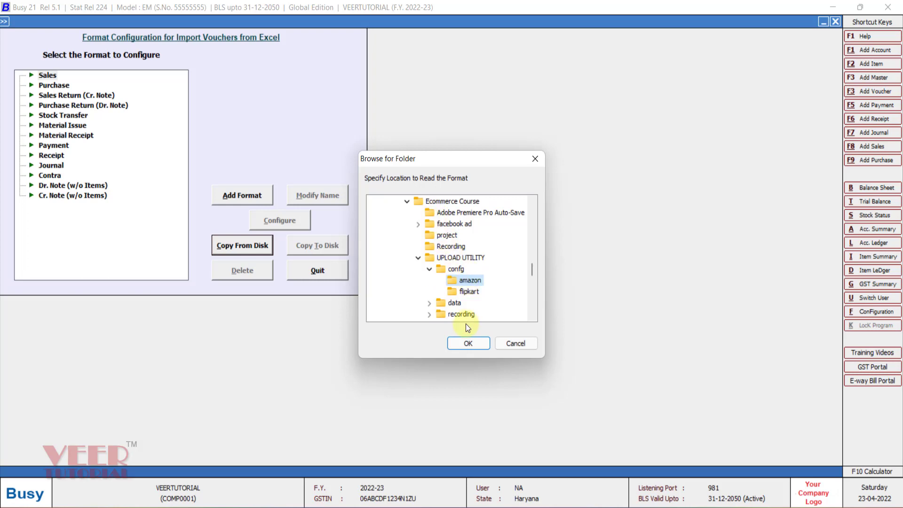
left_click(468, 344)
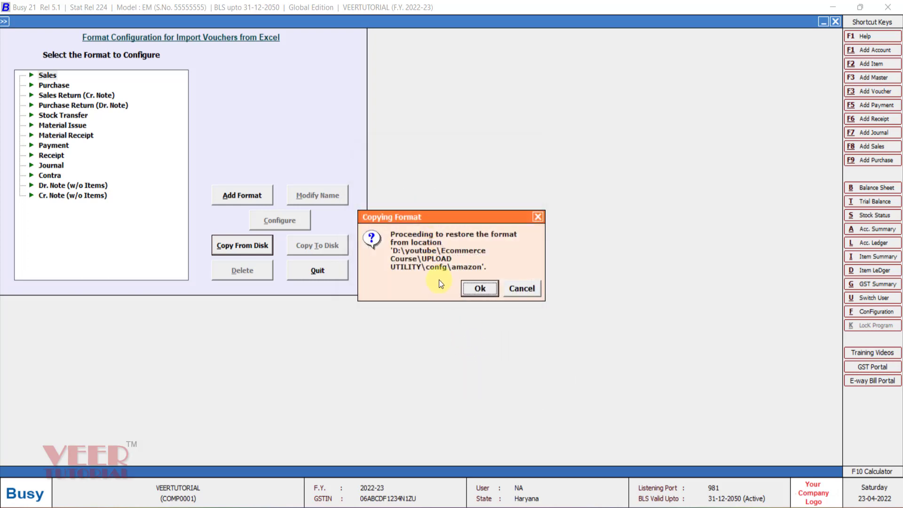
left_click(478, 288)
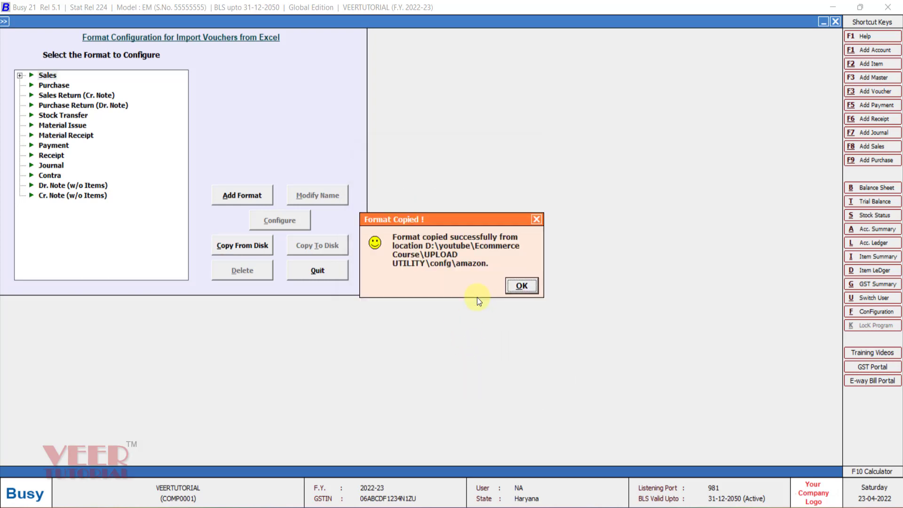
left_click(523, 286)
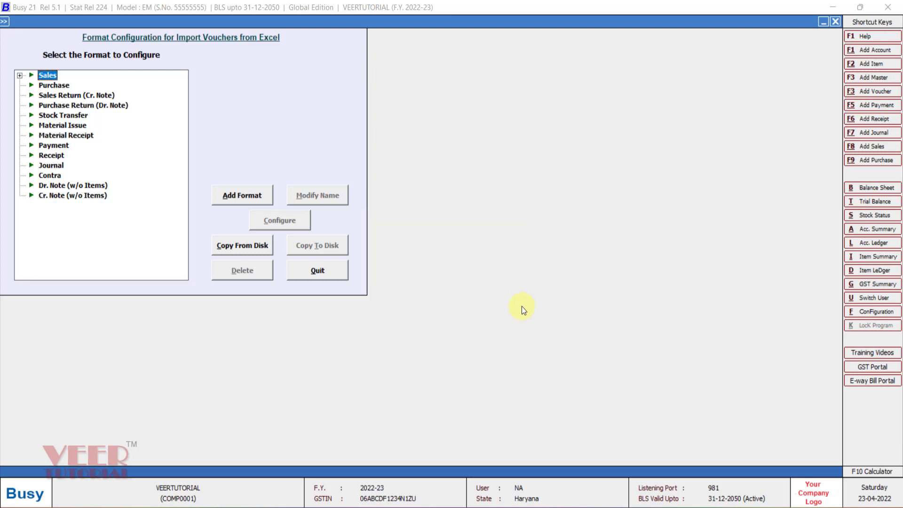
Check the formats listed under Sales and Sales Return (Cr. Note), and close the format configuration.
left_click(19, 76)
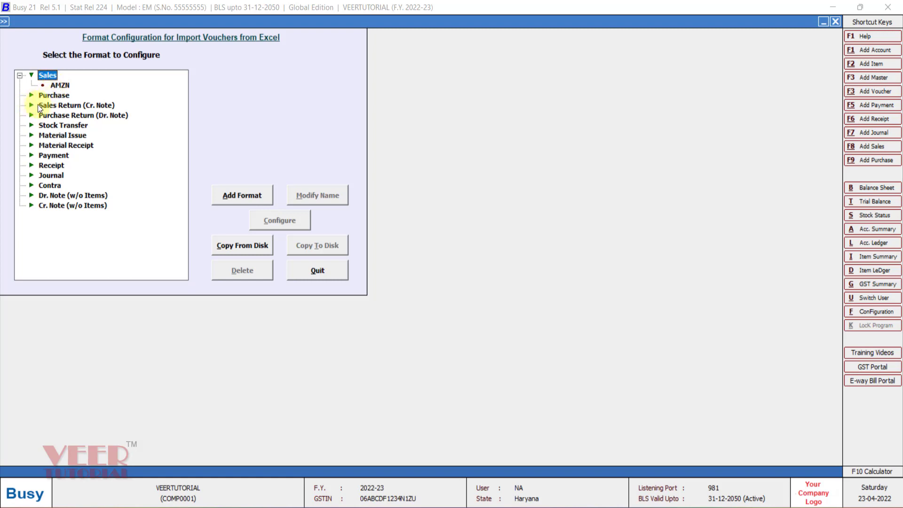
left_click(63, 105)
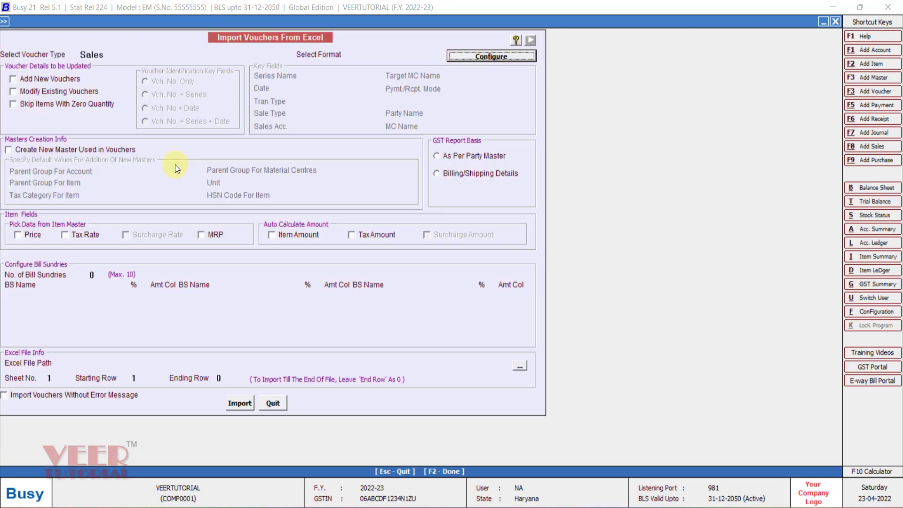
key("Escape")
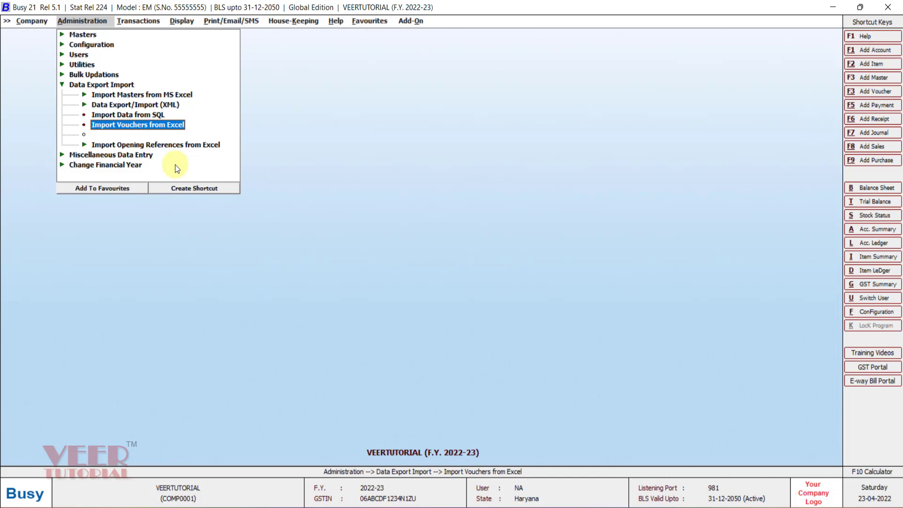
Start a voucher import from Excel with voucher type Sales, format AMZN and the Add New Vouchers option.
key("Return")
key("Return")
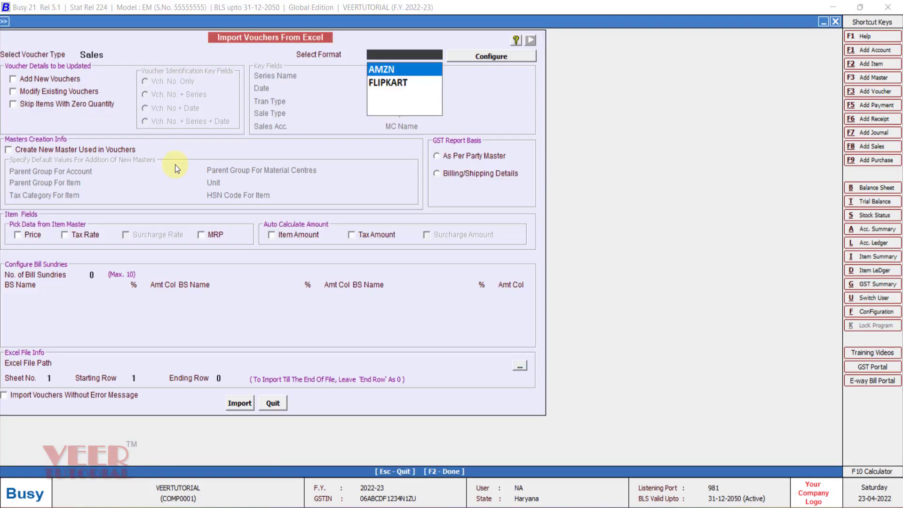
key("Return")
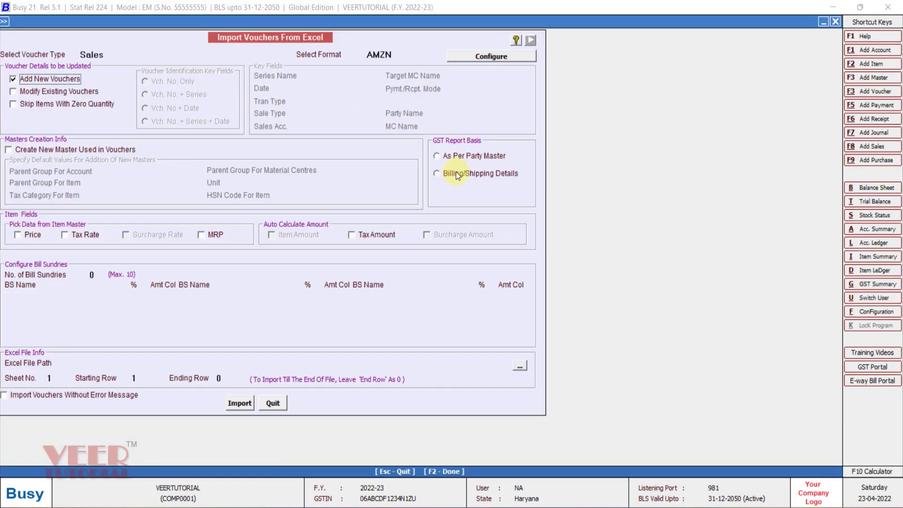
left_click(58, 77)
left_click(53, 93)
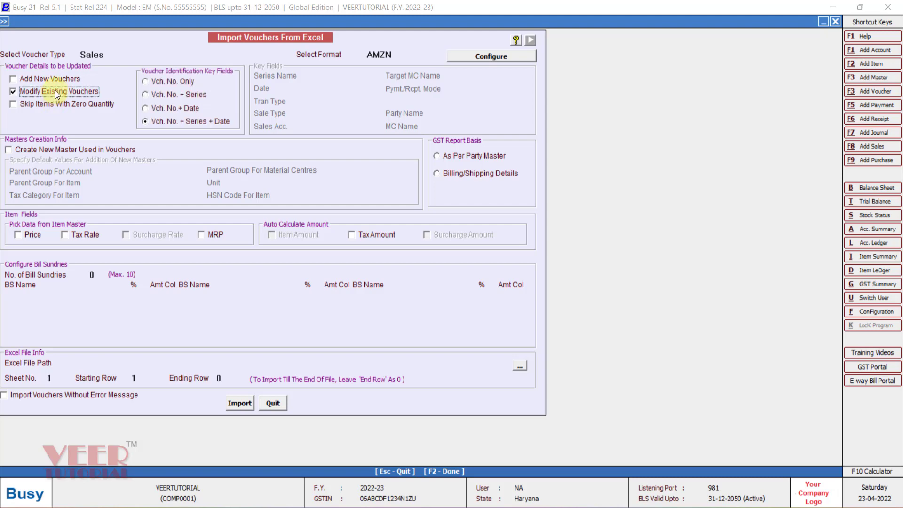
left_click(53, 79)
left_click(50, 92)
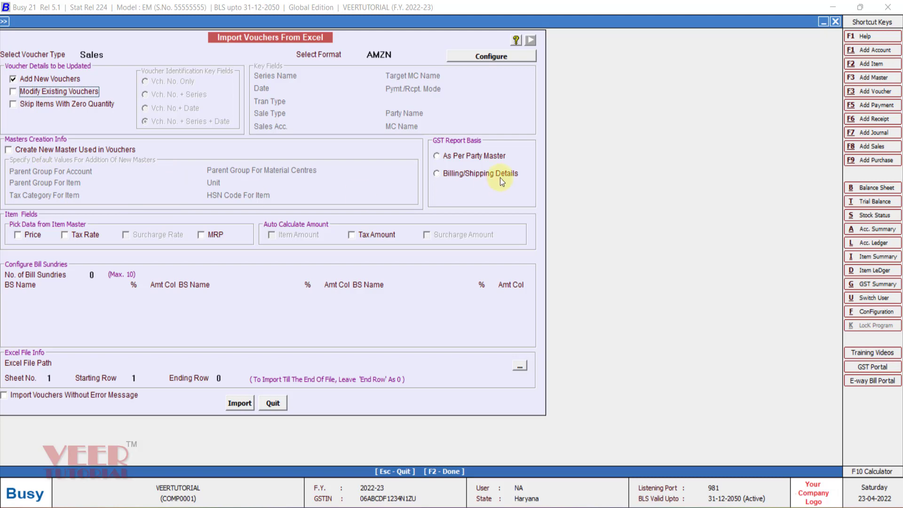
Base the GST report on Billing/Shipping Details and set Amazon_Sales_Upload_Template.xlsx as the source, with starting row 2 and ending row 2.
left_click(484, 173)
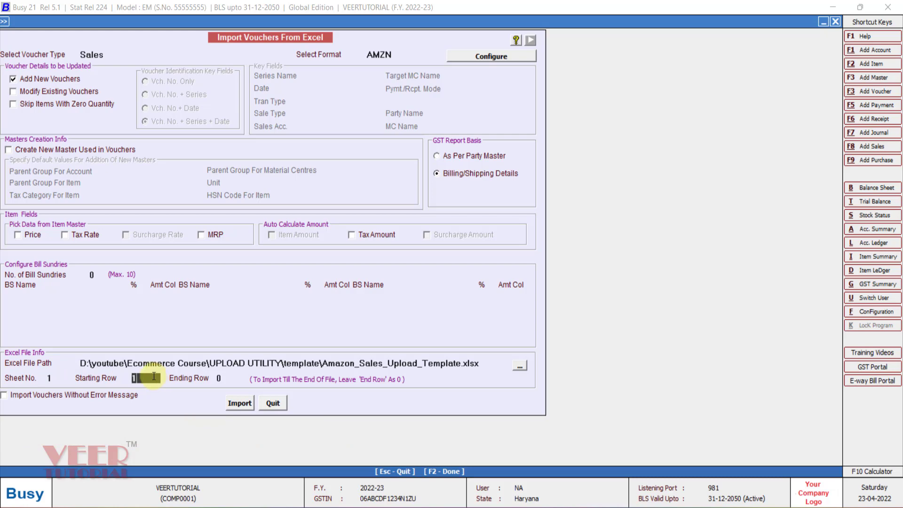
type("2")
key("Return")
type("2")
Run the Sales voucher import and acknowledge its completion.
left_click(241, 402)
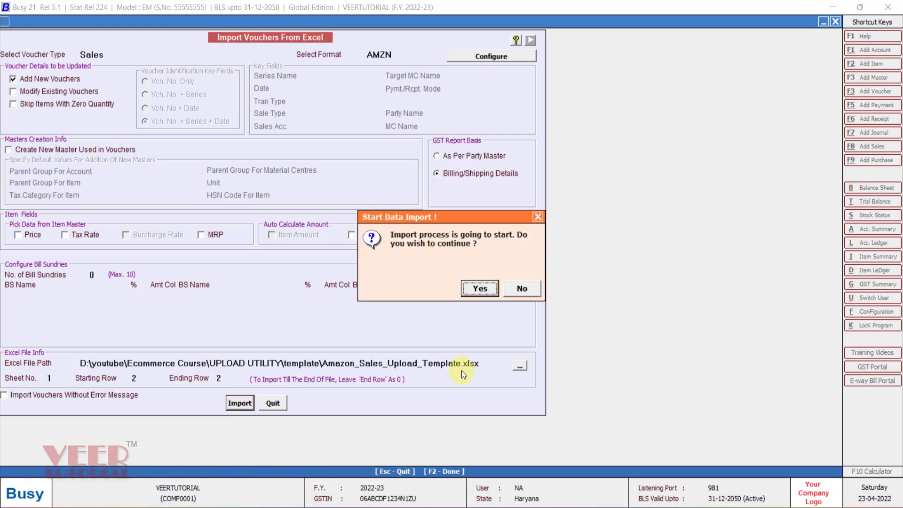
left_click(472, 292)
left_click(488, 291)
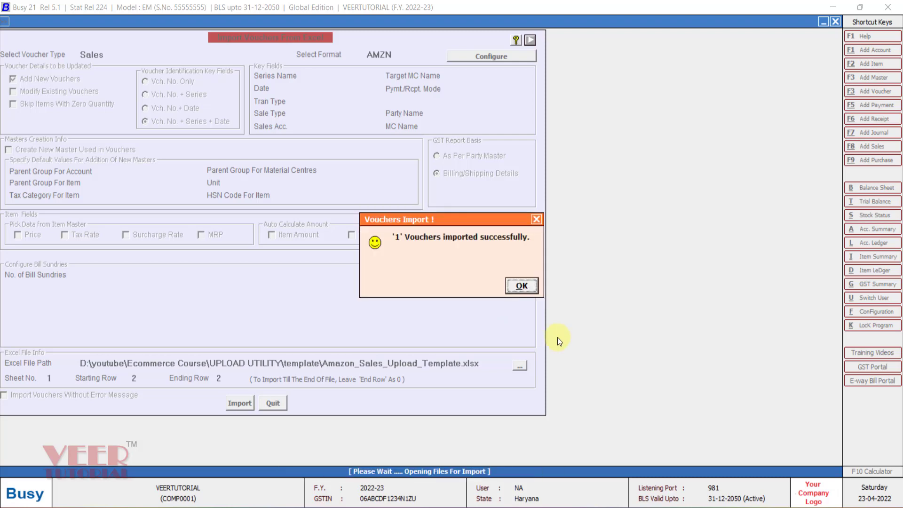
left_click(527, 286)
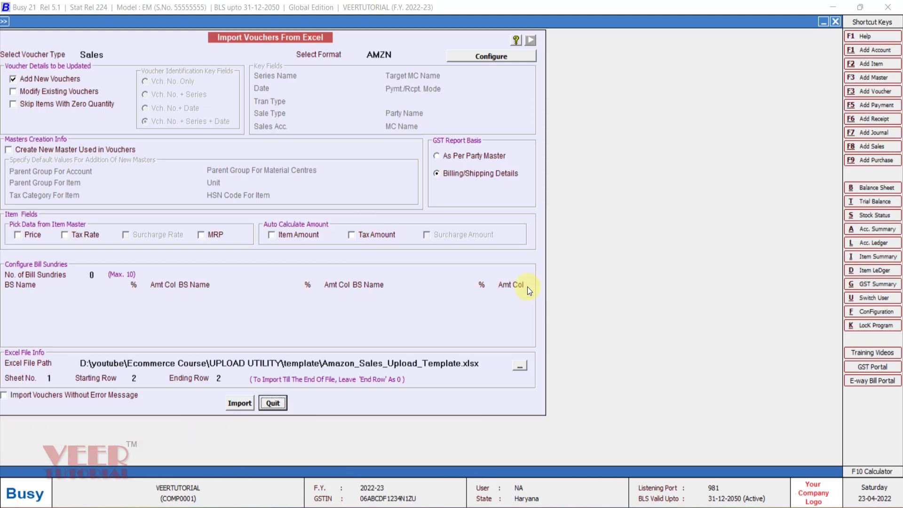
Close the voucher import and open the options for the standard horizontal Profit & Loss report.
key("Escape")
key("Right")
key("Right")
key("Return")
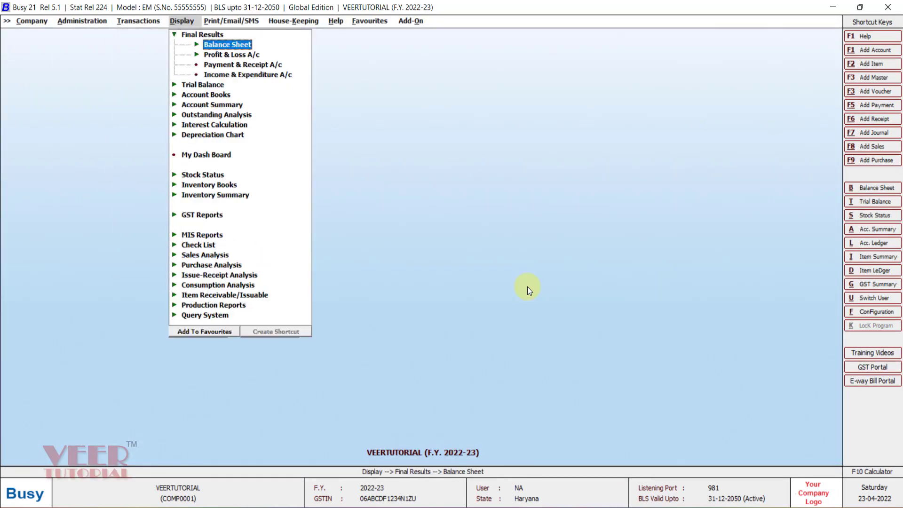
key("Down")
key("Return")
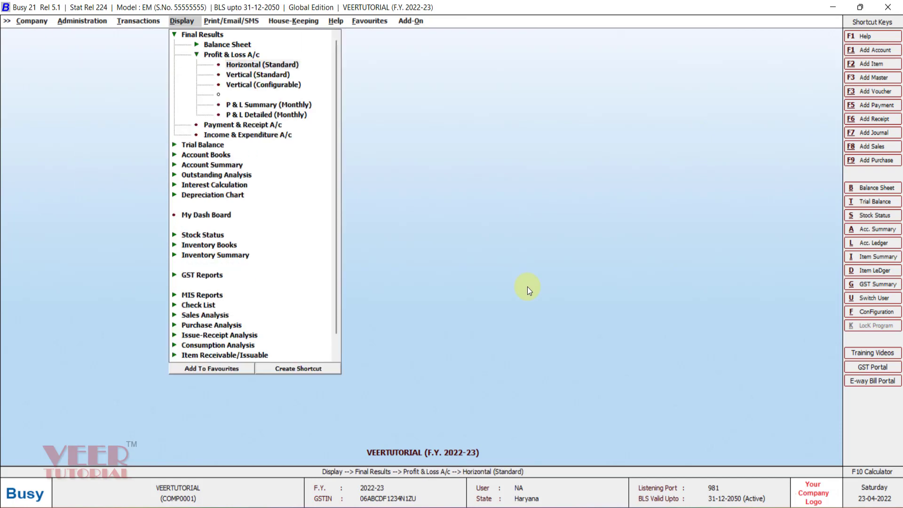
key("Return")
Generate the Profit & Loss report for 01-04-2022 to 03-04-2022 with second-level group details shown.
key("Return")
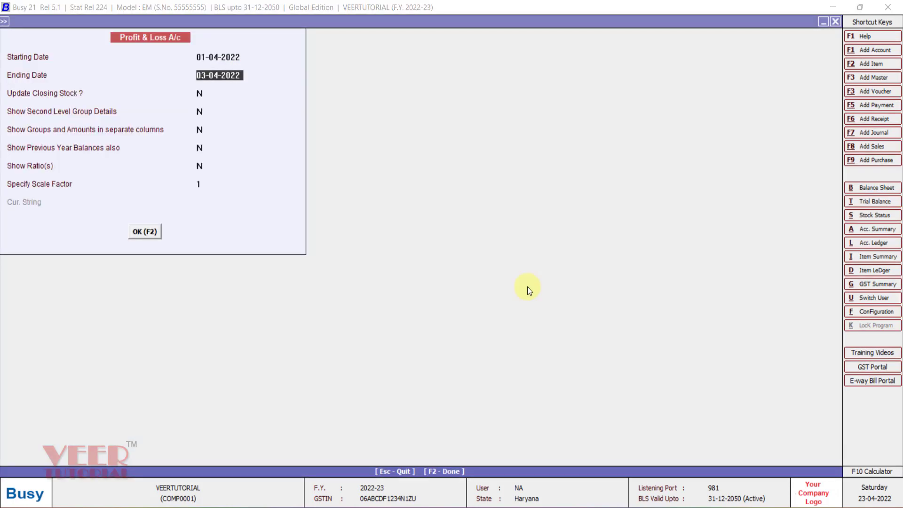
key("Return")
key("Return")
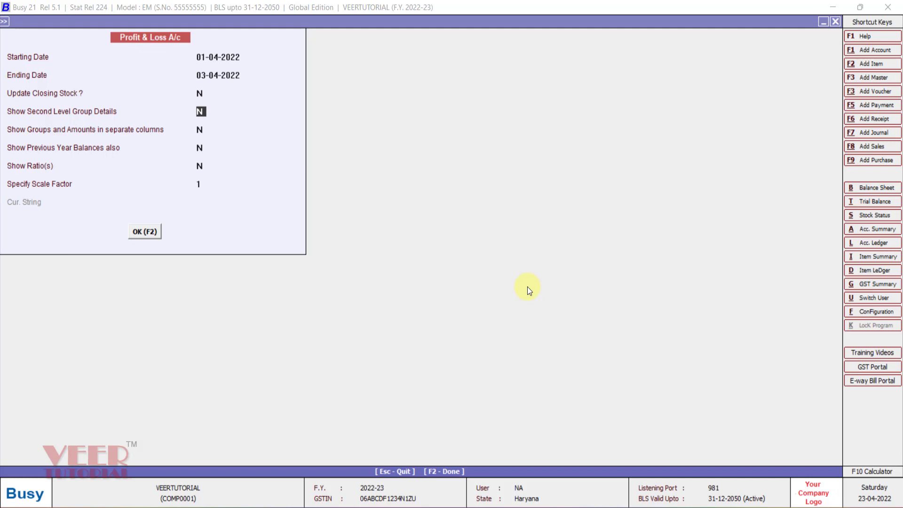
type("Y")
key("Return")
key("Return")
key("Return")
key("Return")
Drill down from SALES AMAZON through its account ledger to the imported sales voucher dated 03-04-2022.
key("Right")
key("Down")
key("Down")
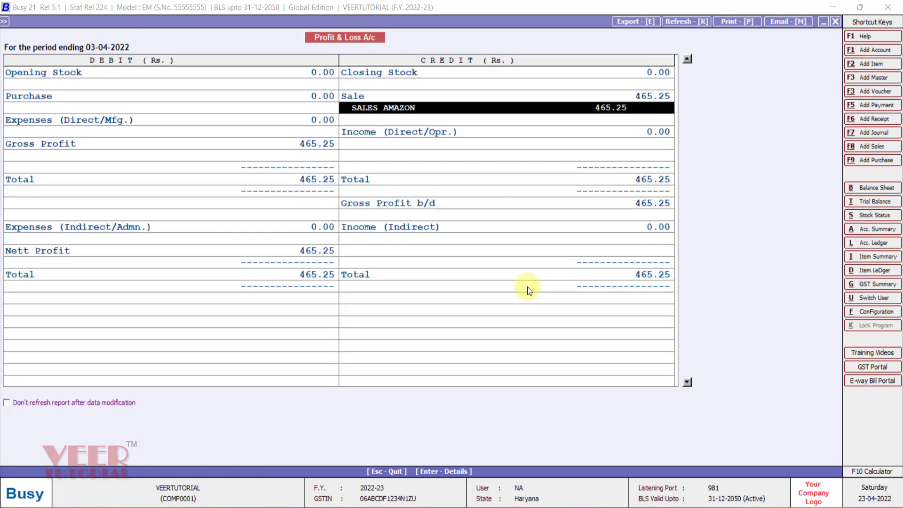
key("Return")
key("Return")
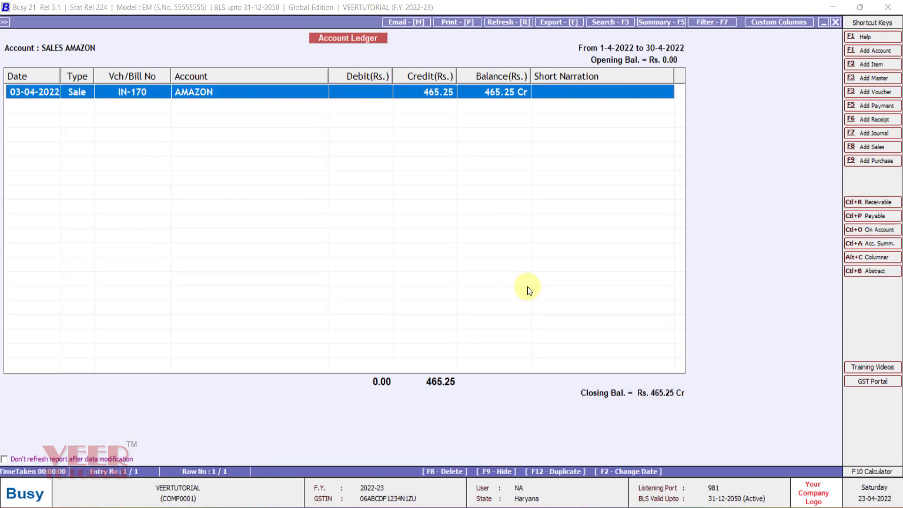
key("Return")
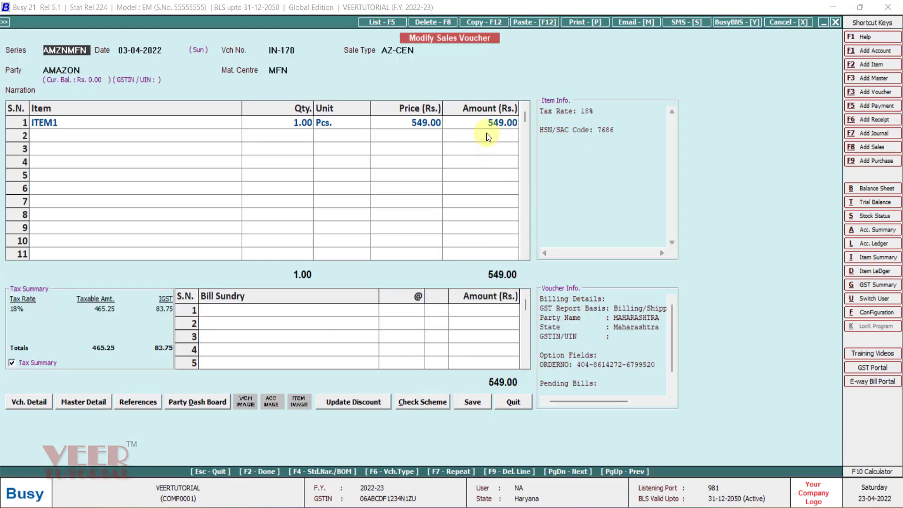
Compare the sales voucher's item amount with its ledger entry, and leave the Profit & Loss report.
key("Escape")
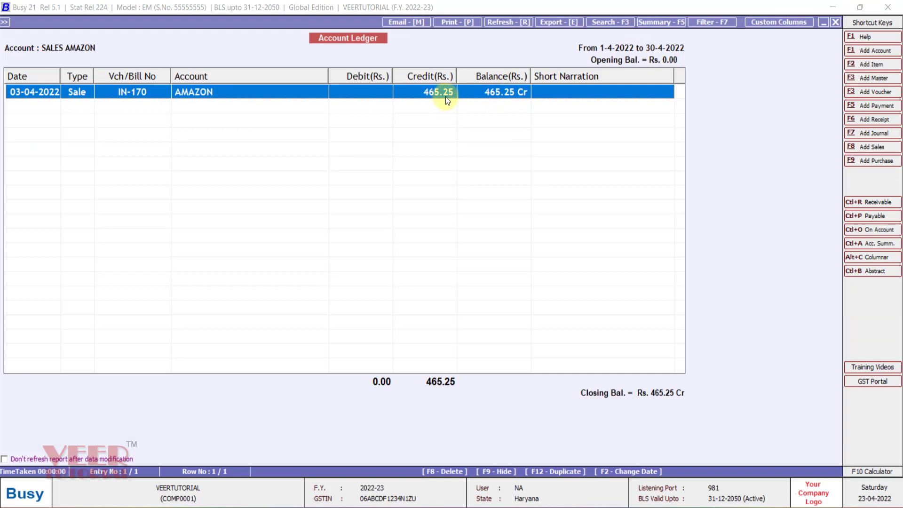
key("Return")
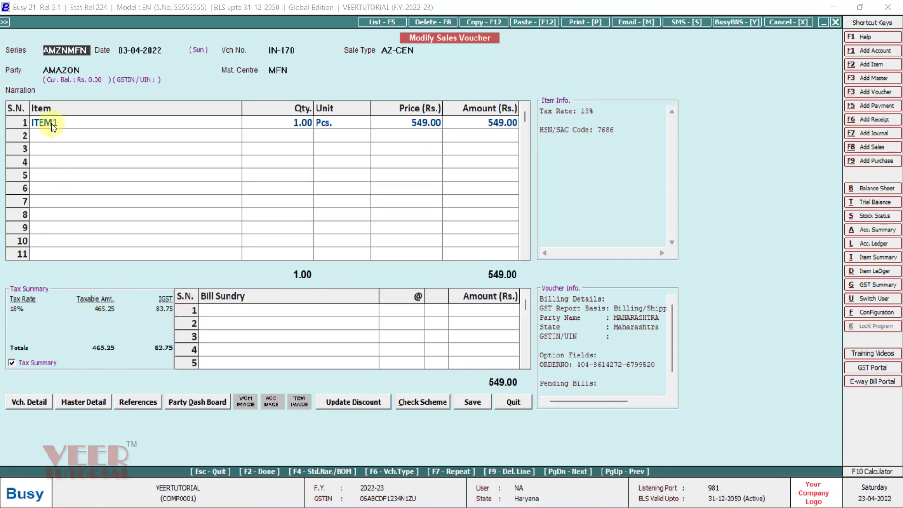
key("Escape")
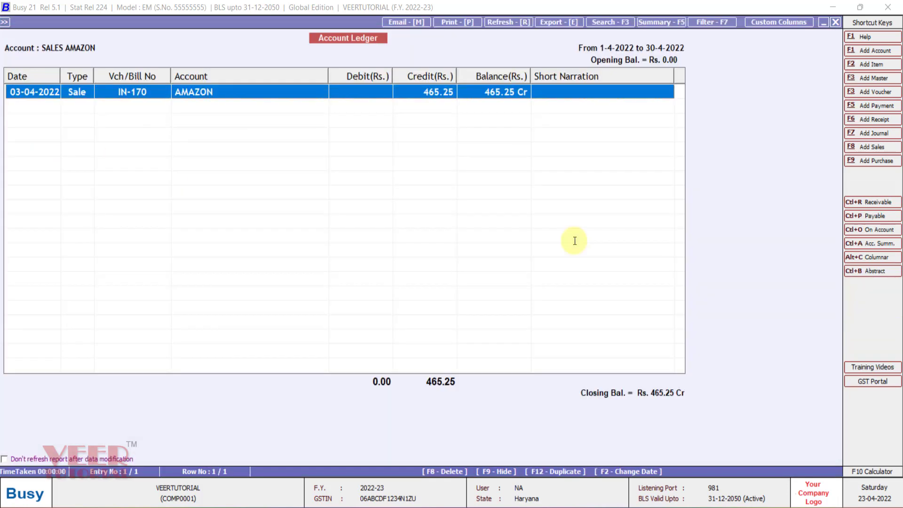
key("Escape")
key("Escape")
key("Escape")
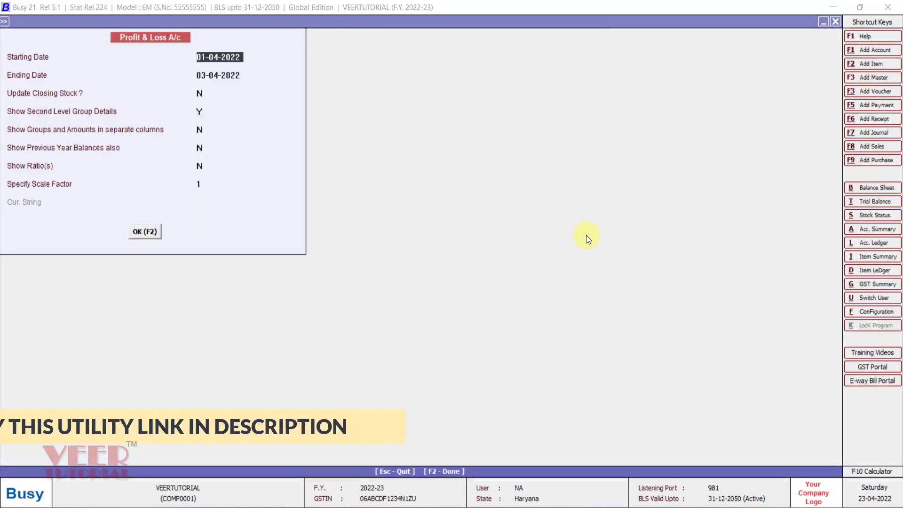
key("Escape")
Switch to Amazon_Sales_Upload_Template in Excel, review the Sku values in rows 13 to 19 of the Sales sheet, and return to Busy.
mouse_move(544, 492)
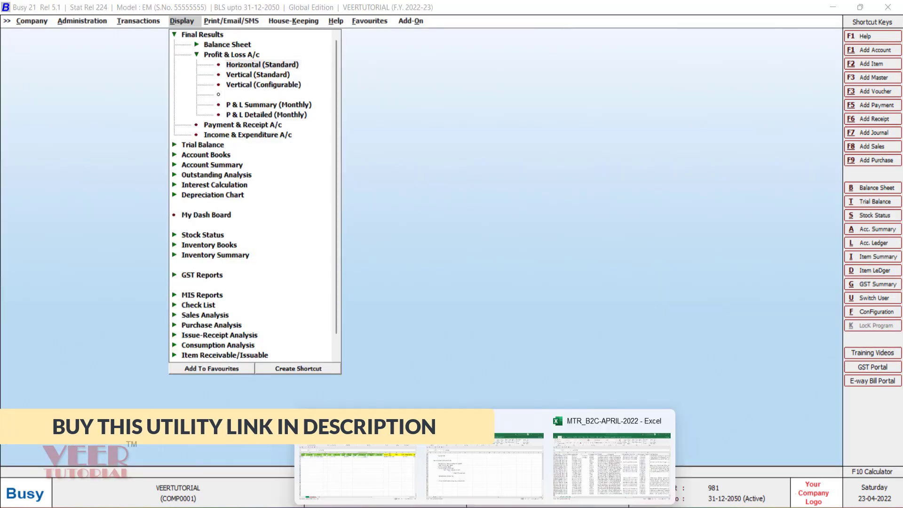
left_click(358, 426)
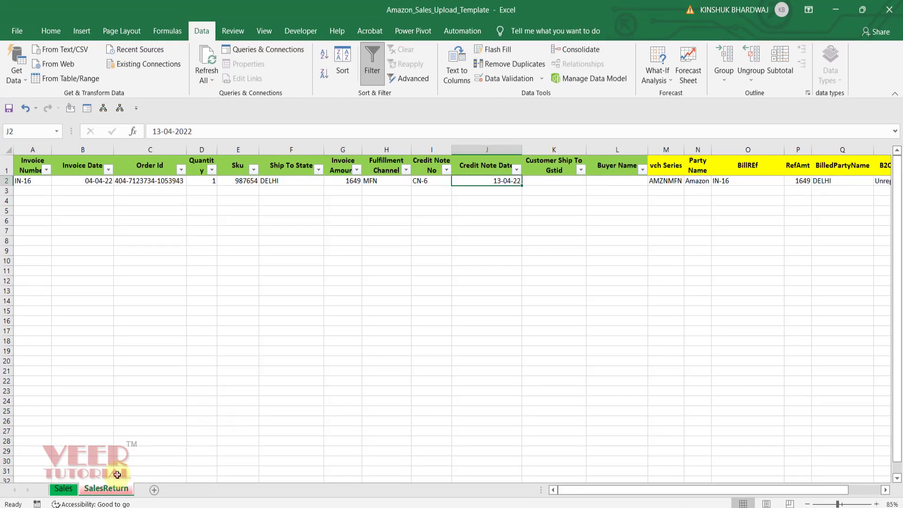
left_click(64, 489)
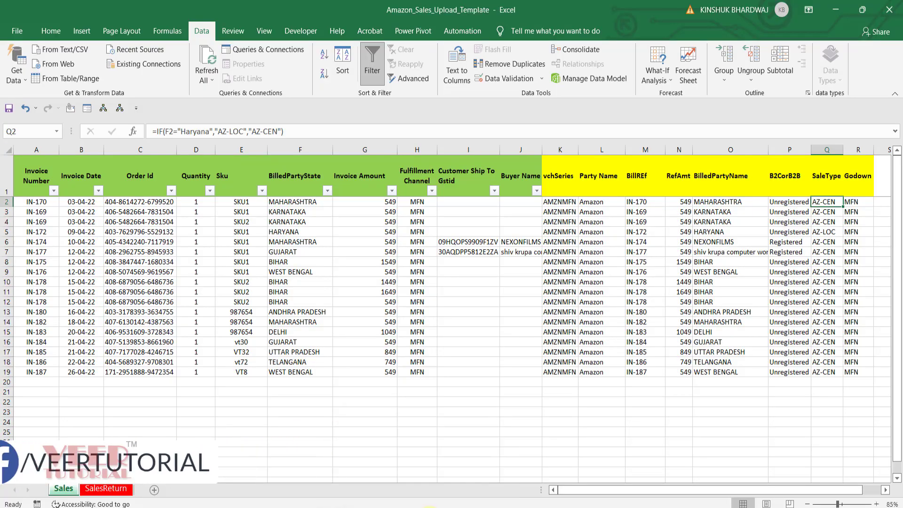
left_click(430, 507)
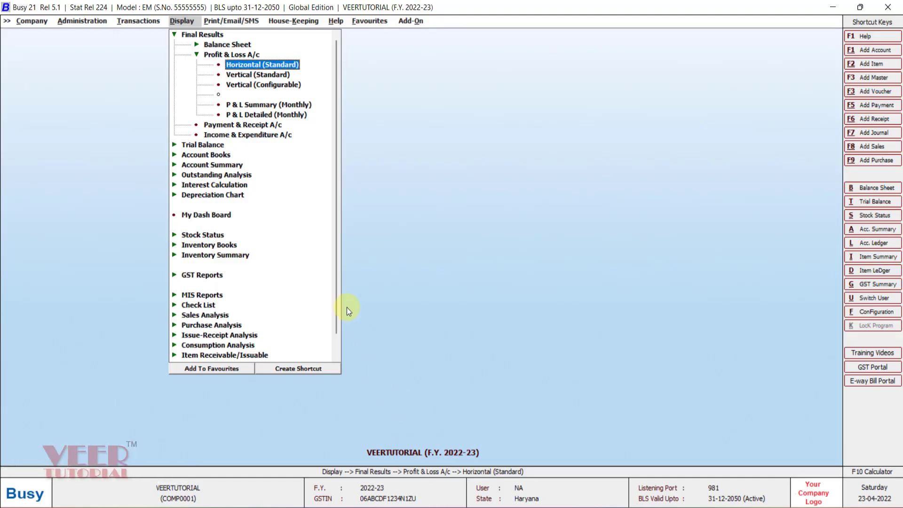
key("alt+Tab")
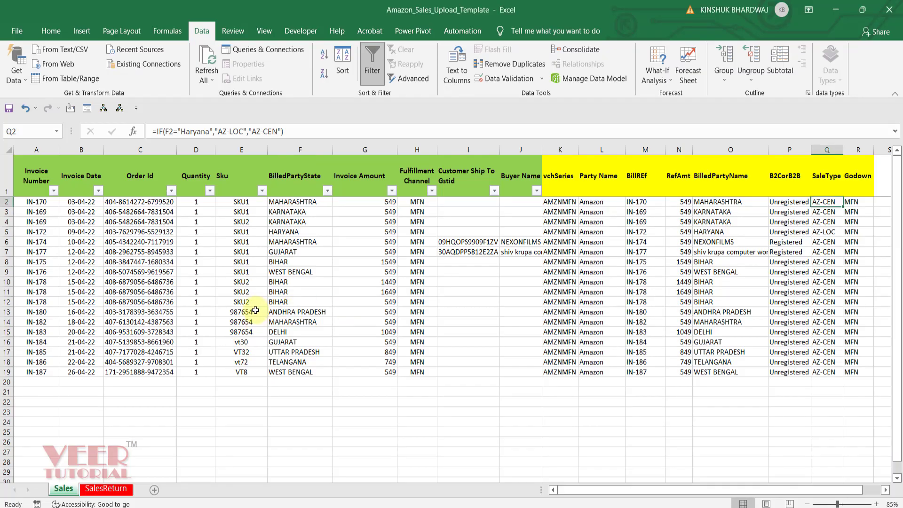
left_click_drag(256, 311, 256, 373)
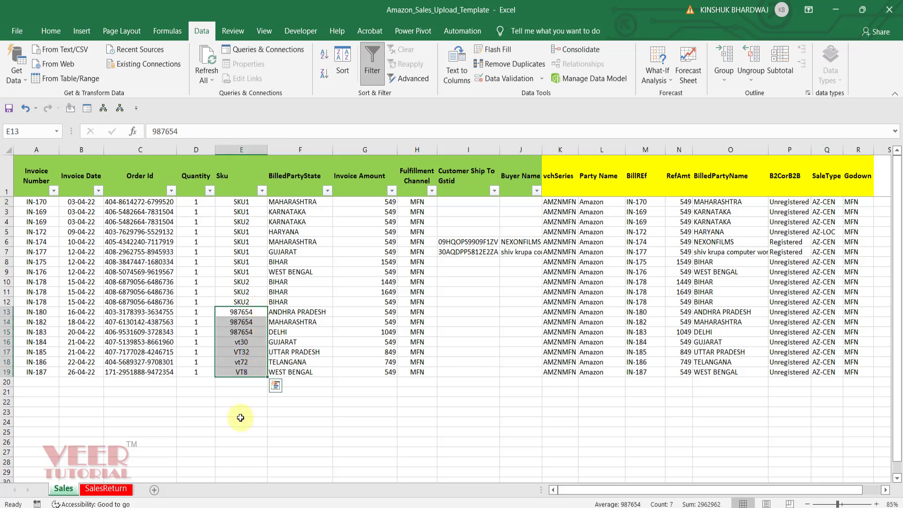
left_click(241, 418)
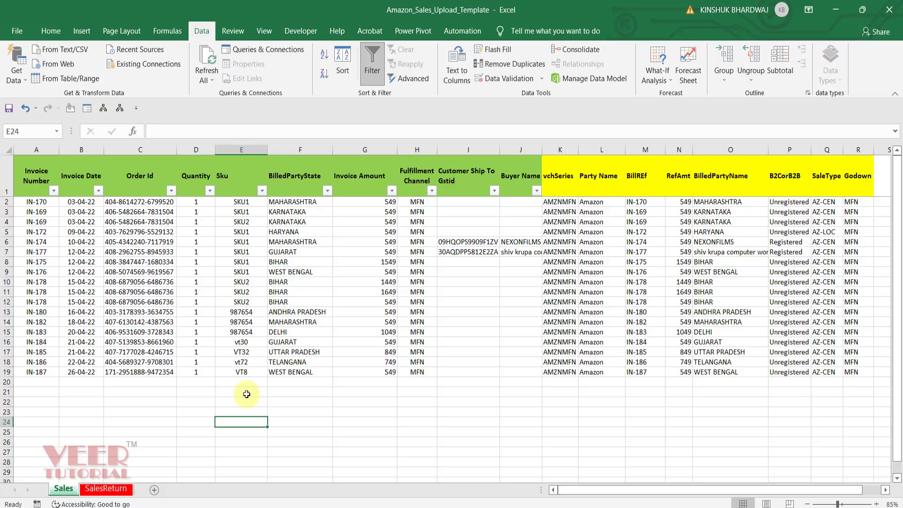
key("alt+Tab")
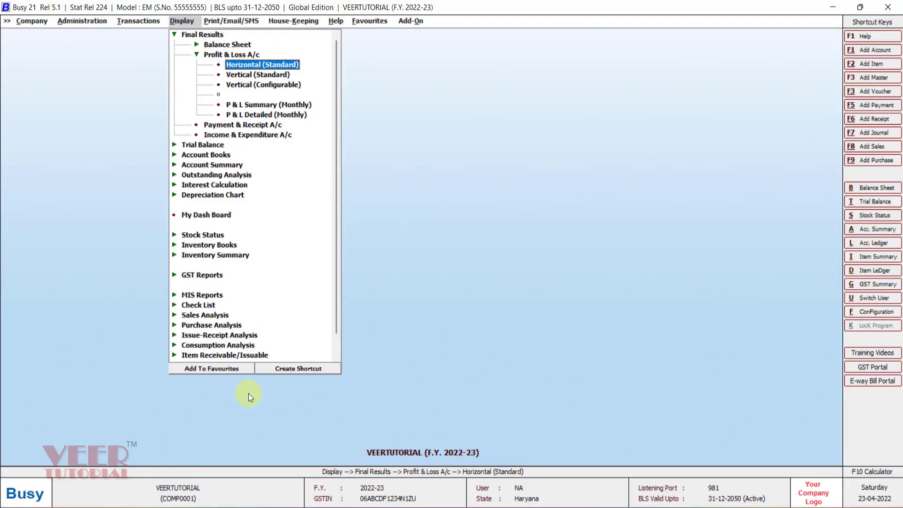
Start a Sales voucher import from Amazon_Sales_Upload_Template.xlsx with format AMZN, Add New Vouchers and the GST report based on Billing/Shipping Details.
key("Left")
key("Left")
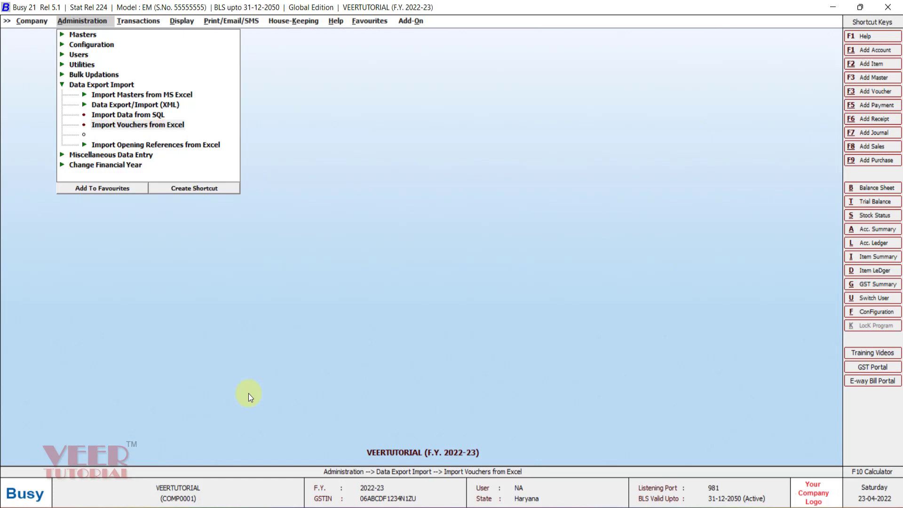
key("Return")
key("Return")
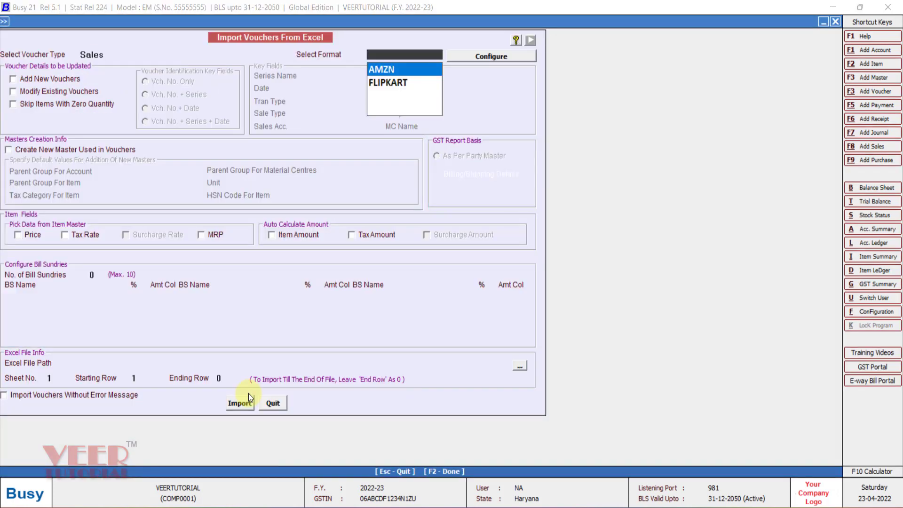
key("Return")
left_click(459, 175)
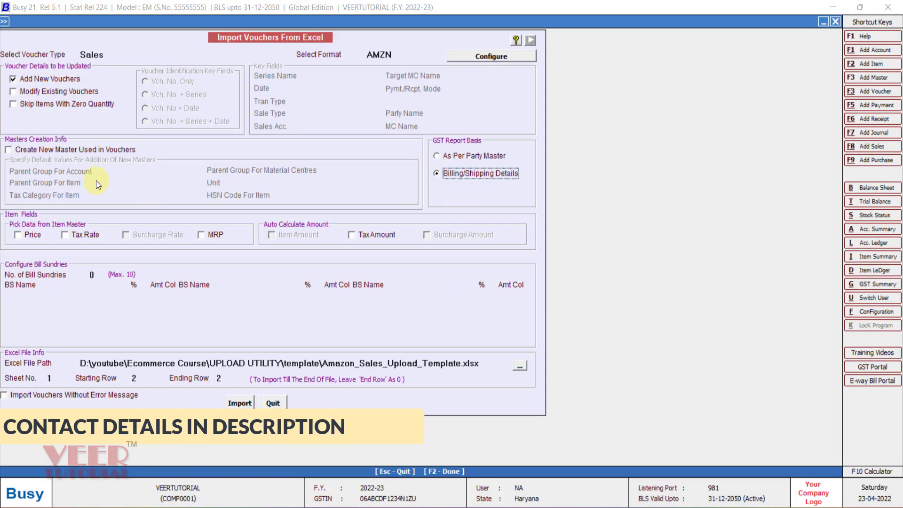
Enable creation of new masters used in vouchers, with Sundry Debtors as the parent group for accounts.
left_click(71, 151)
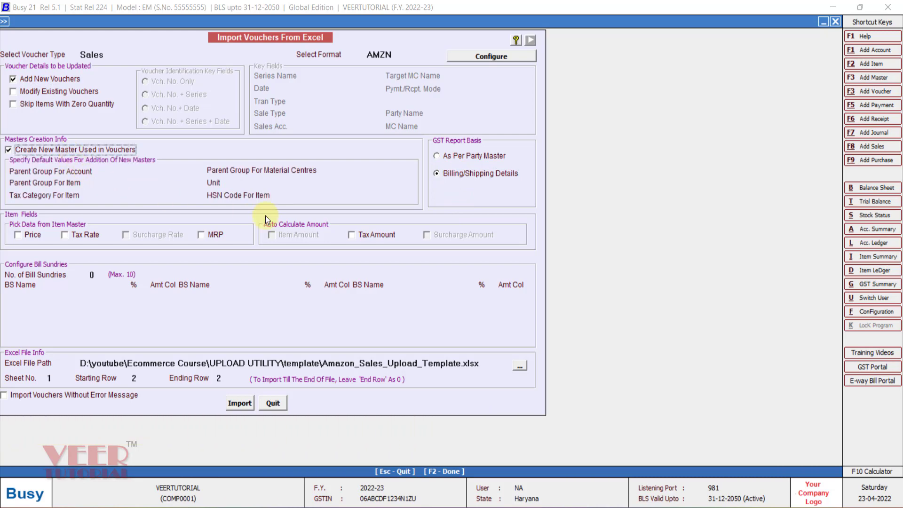
key("Return")
key("Down")
key("Down")
key("Down")
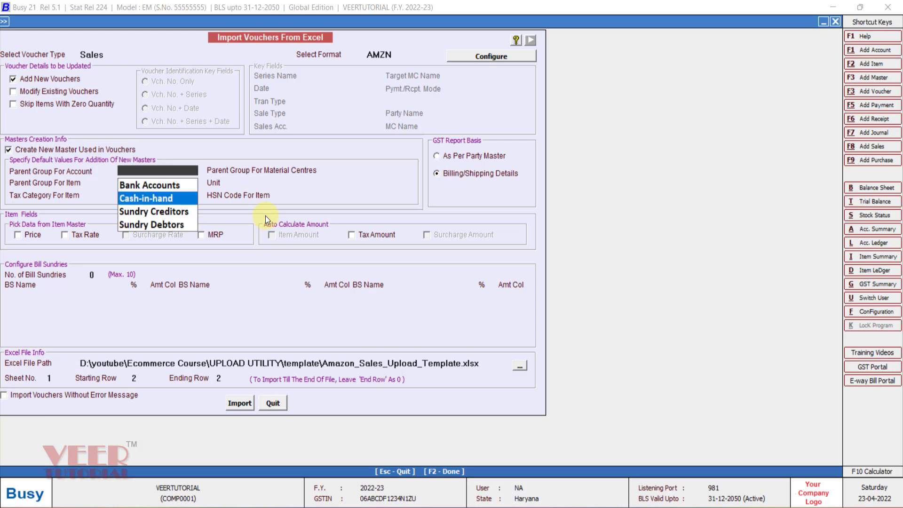
key("Return")
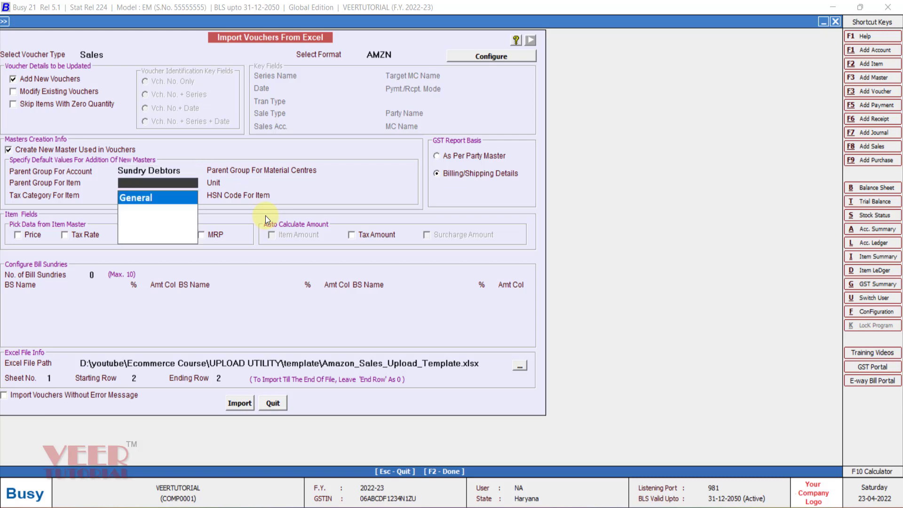
Set the new-master defaults to item group General, tax category GST 18%, material centre group Godowns, unit Pcs. and HSN code 4567.
key("Return")
key("Down")
key("Down")
key("Down")
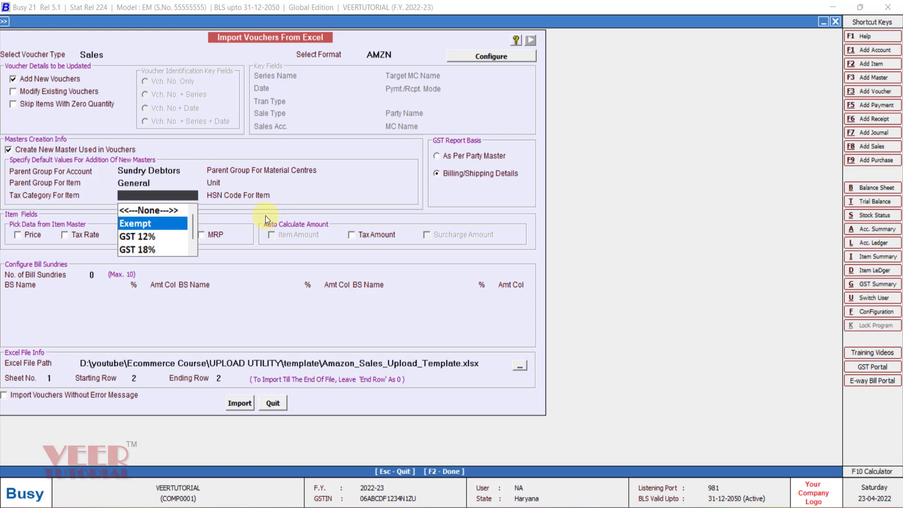
key("Return")
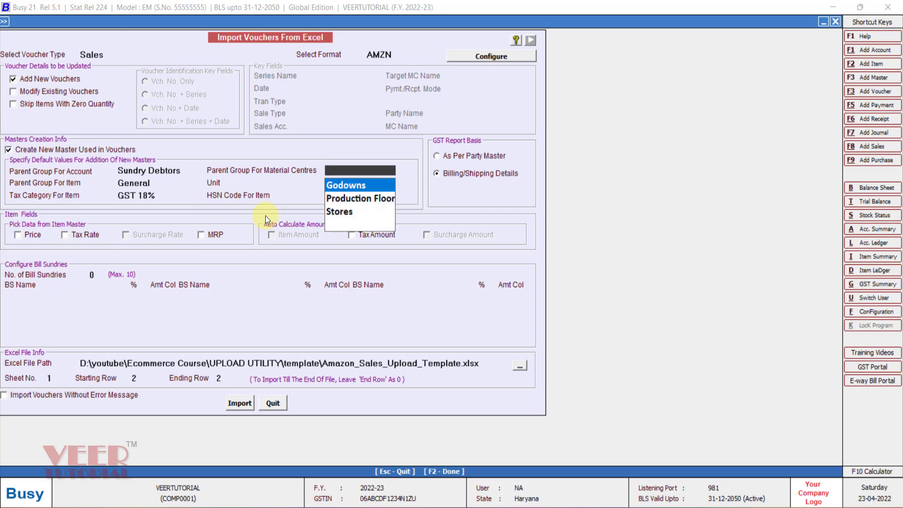
key("Return")
type("Pc")
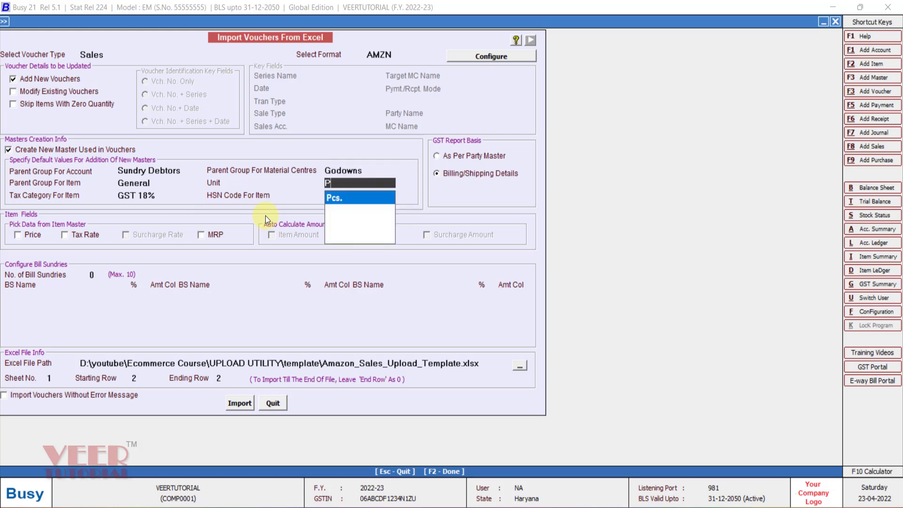
key("Return")
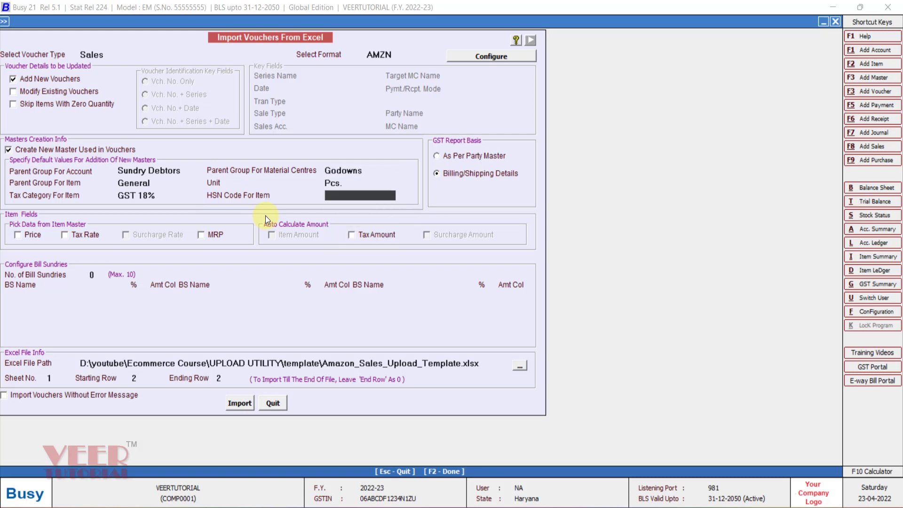
type("4567")
Set the Excel import range to starting row 3 and ending row 0, covering everything to the end of the file.
left_click(147, 374)
type("3")
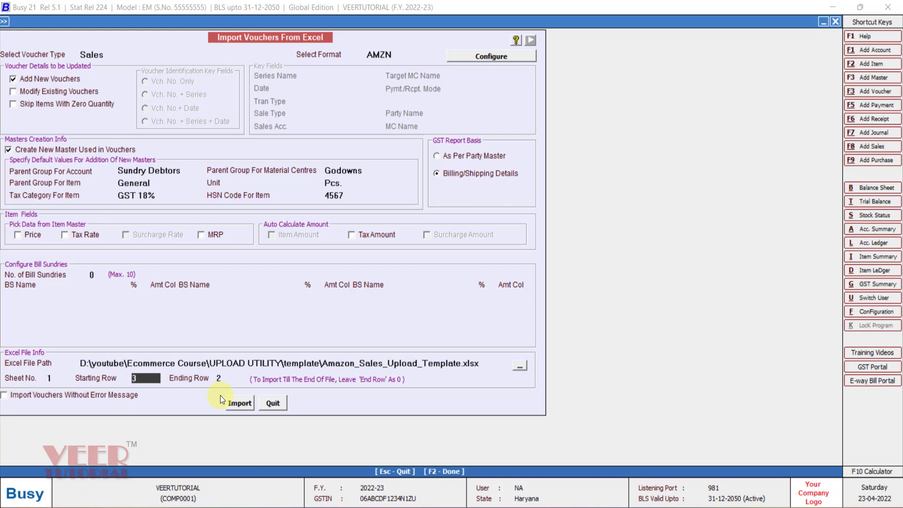
key("Return")
type("0")
key("Return")
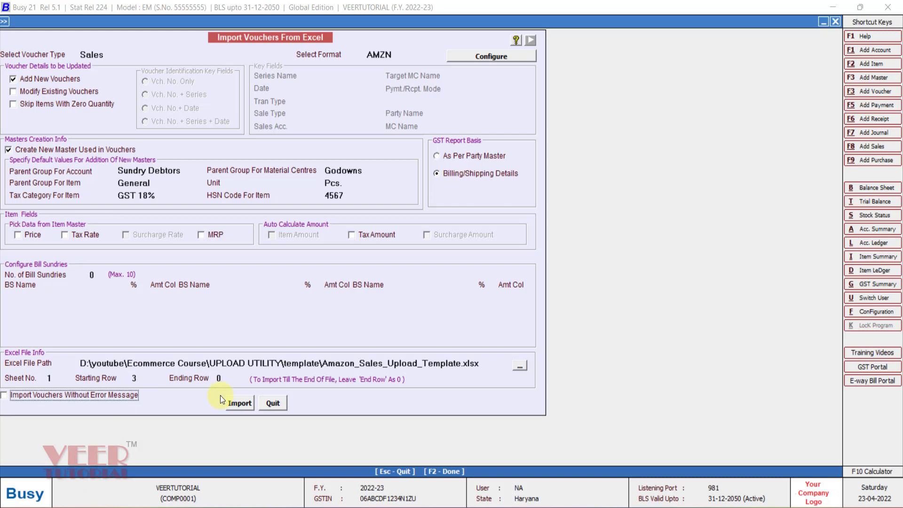
Run the import of the remaining Sales vouchers and acknowledge its completion.
left_click(246, 405)
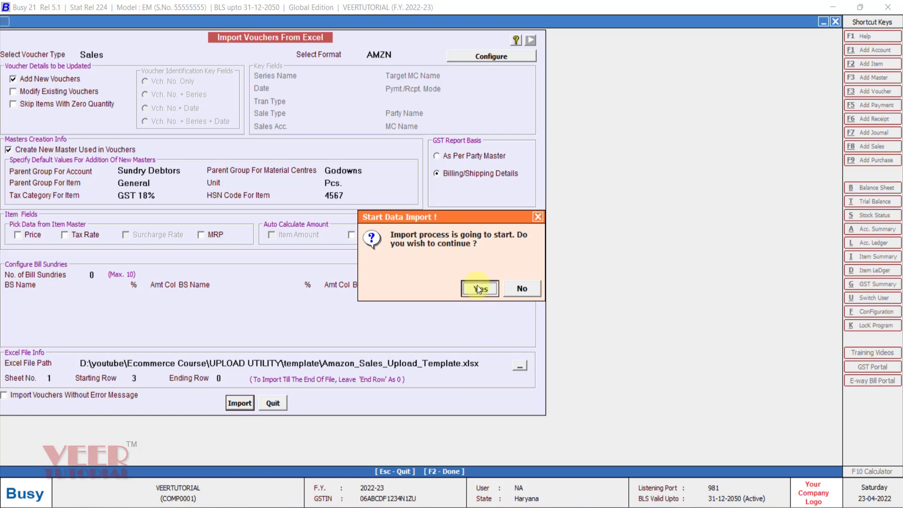
left_click(479, 287)
left_click(480, 289)
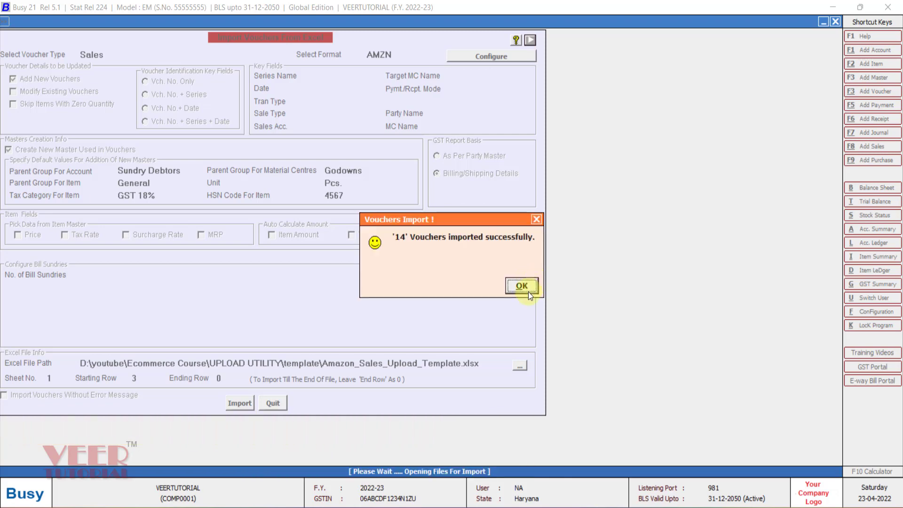
left_click(522, 286)
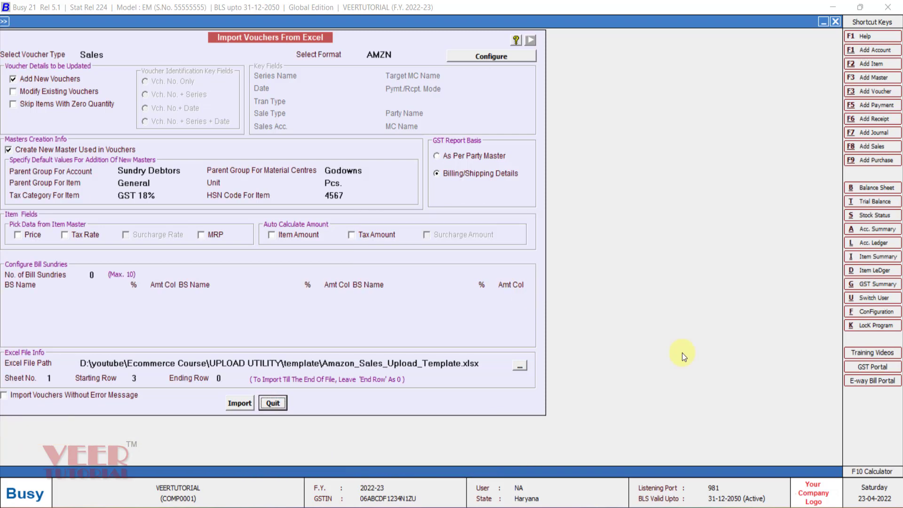
Open the standard horizontal Profit & Loss A/c for the period ending 26-04-2022 and drill down to the SALES AMAZON ledger for April.
key("Escape")
key("Right")
key("Return")
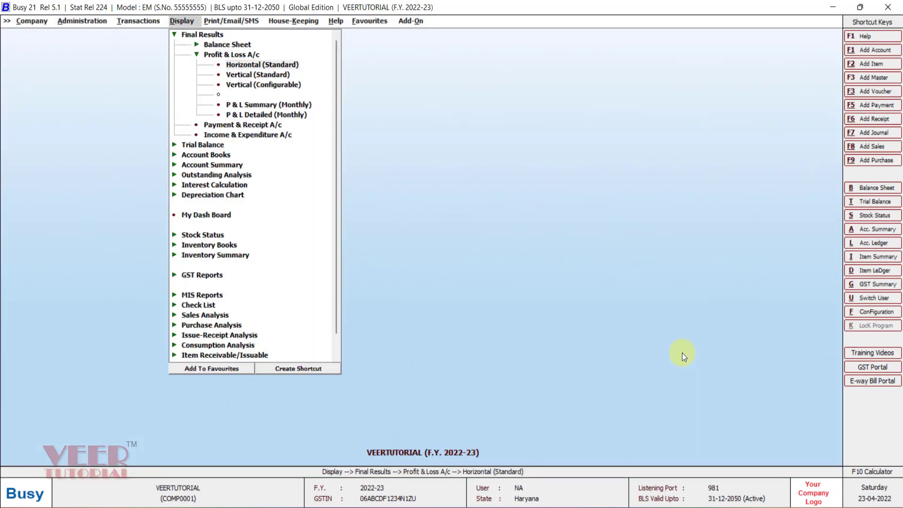
key("Return")
key("F2")
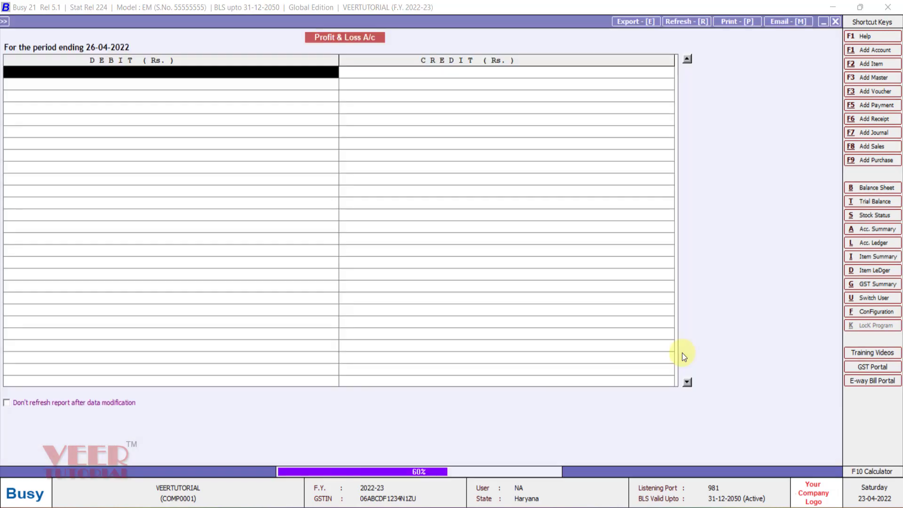
key("Return")
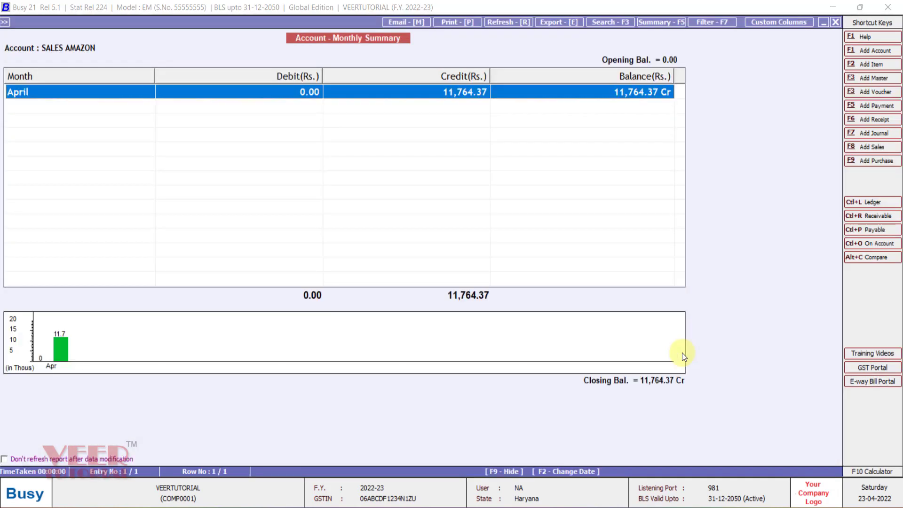
key("Return")
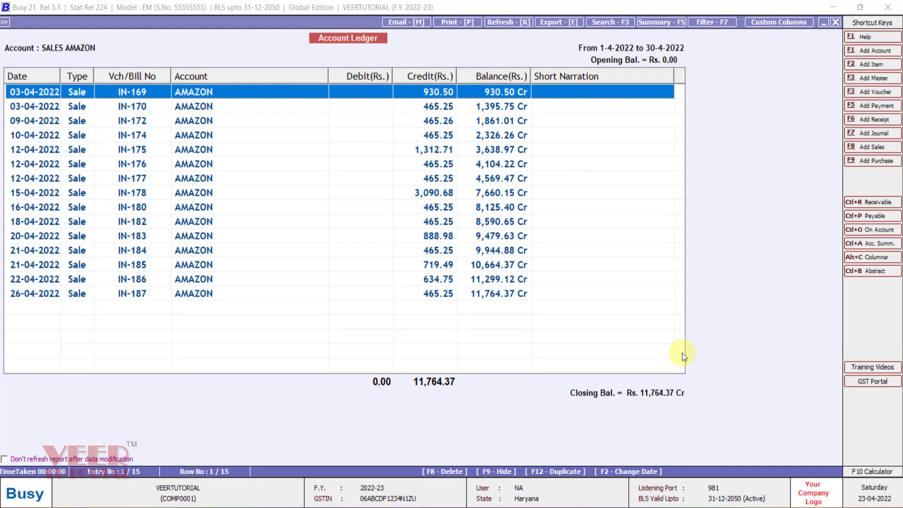
Open sales voucher IN-178 dated 15-04-2022 from the SALES AMAZON ledger to inspect its item lines.
key("Down")
key("Down")
key("Down")
key("Down")
key("Down")
key("Down")
key("Down")
key("Down")
key("Down")
key("Up")
key("Up")
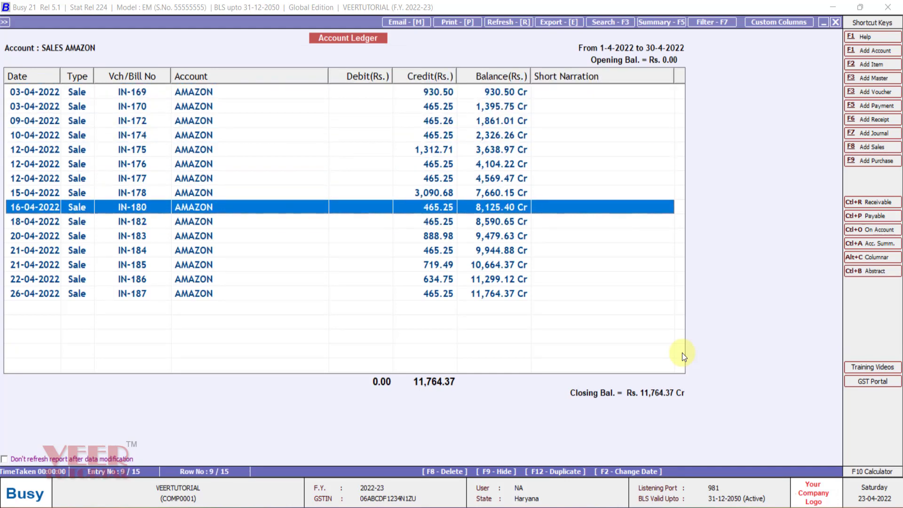
key("Return")
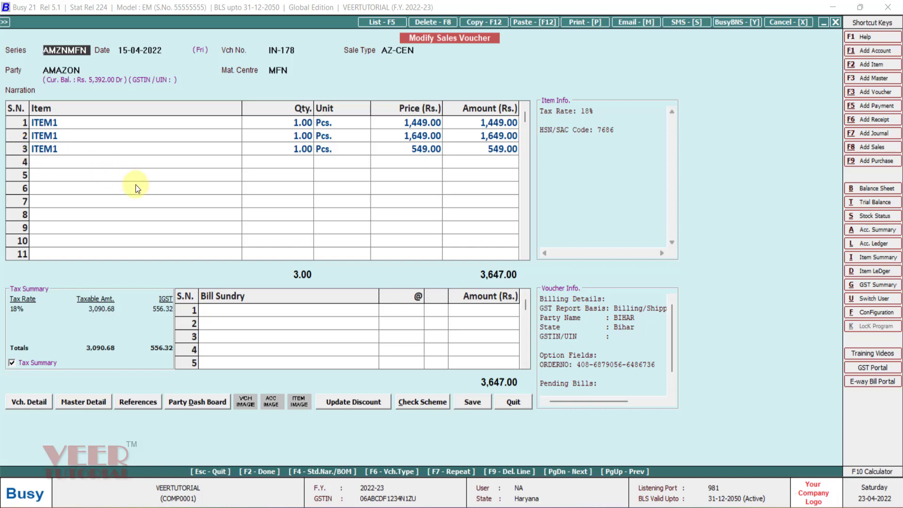
Switch to the Amazon_Sales_Upload_Template workbook in Excel and look through its SalesReturn and Sales sheets.
key("alt+Tab")
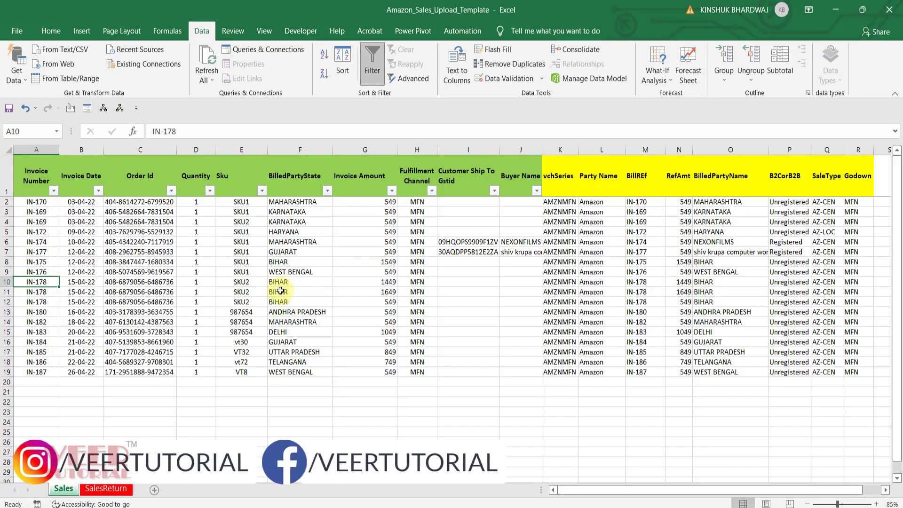
left_click(108, 490)
left_click(74, 491)
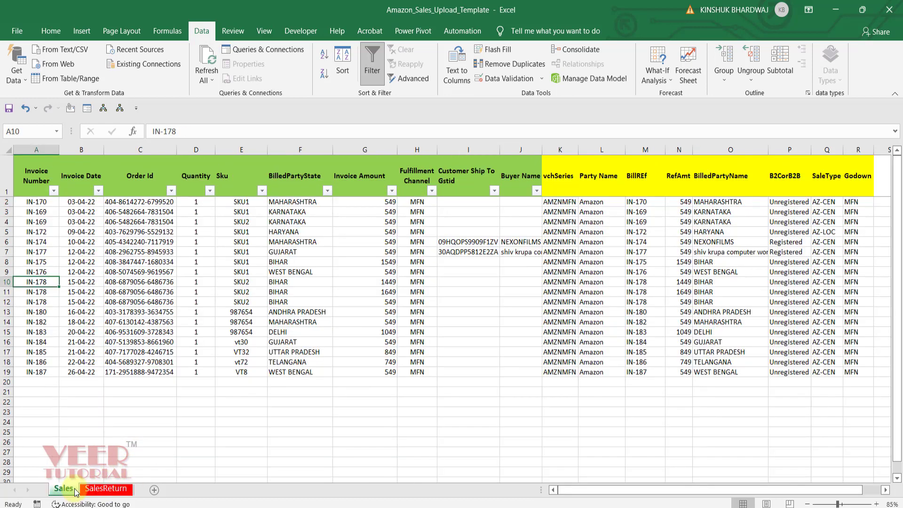